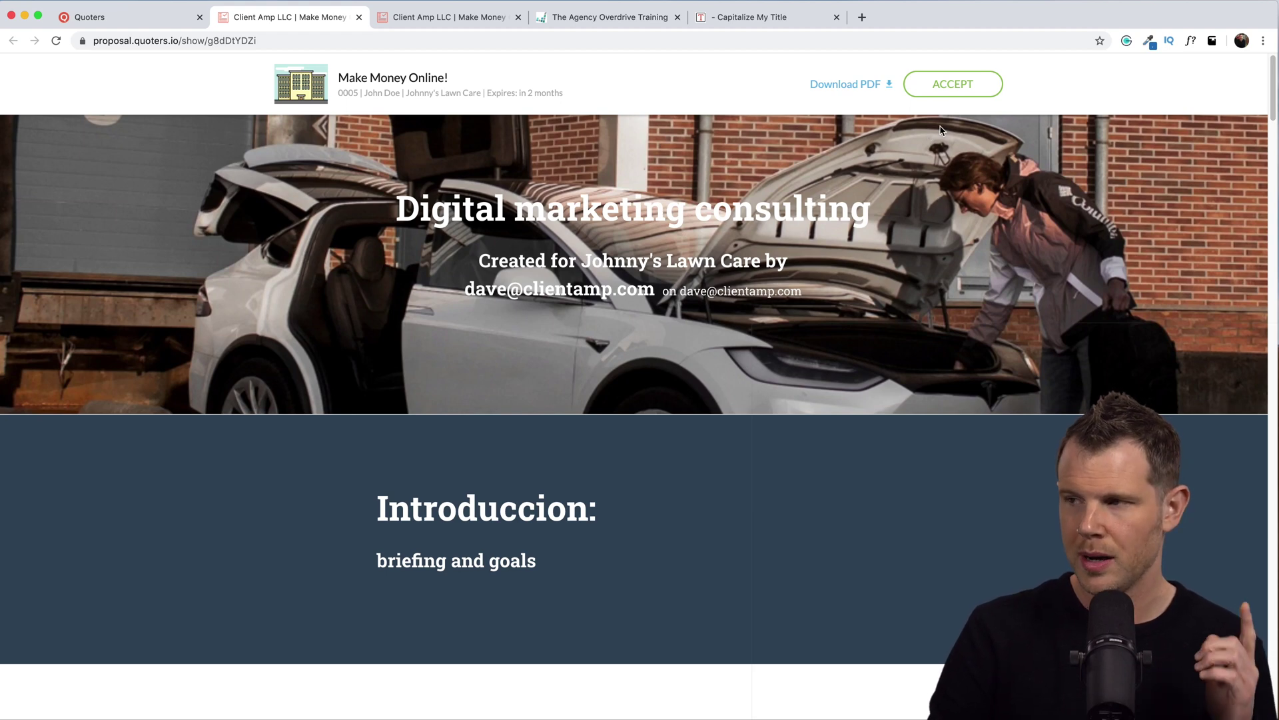
# Accept the sample proposal by drawing a test signature in the signature box.
pyautogui.click(953, 85)
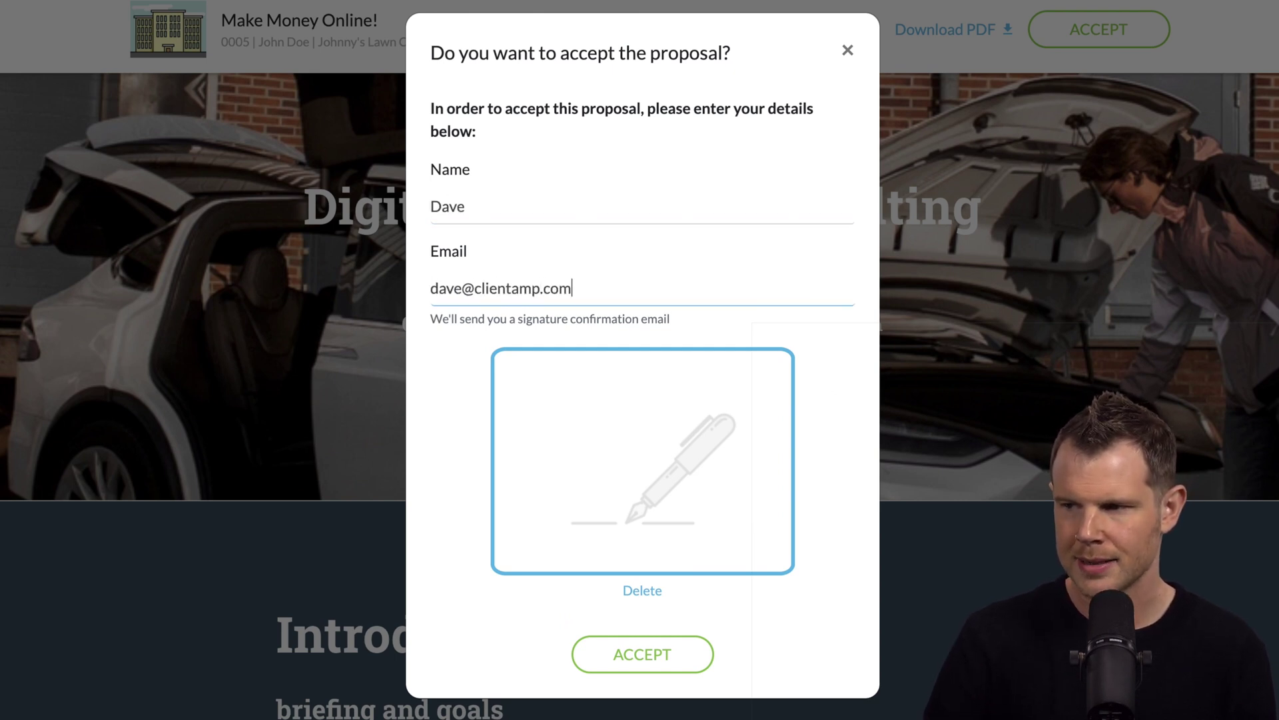
pyautogui.moveTo(540, 405); pyautogui.dragTo(537, 490)
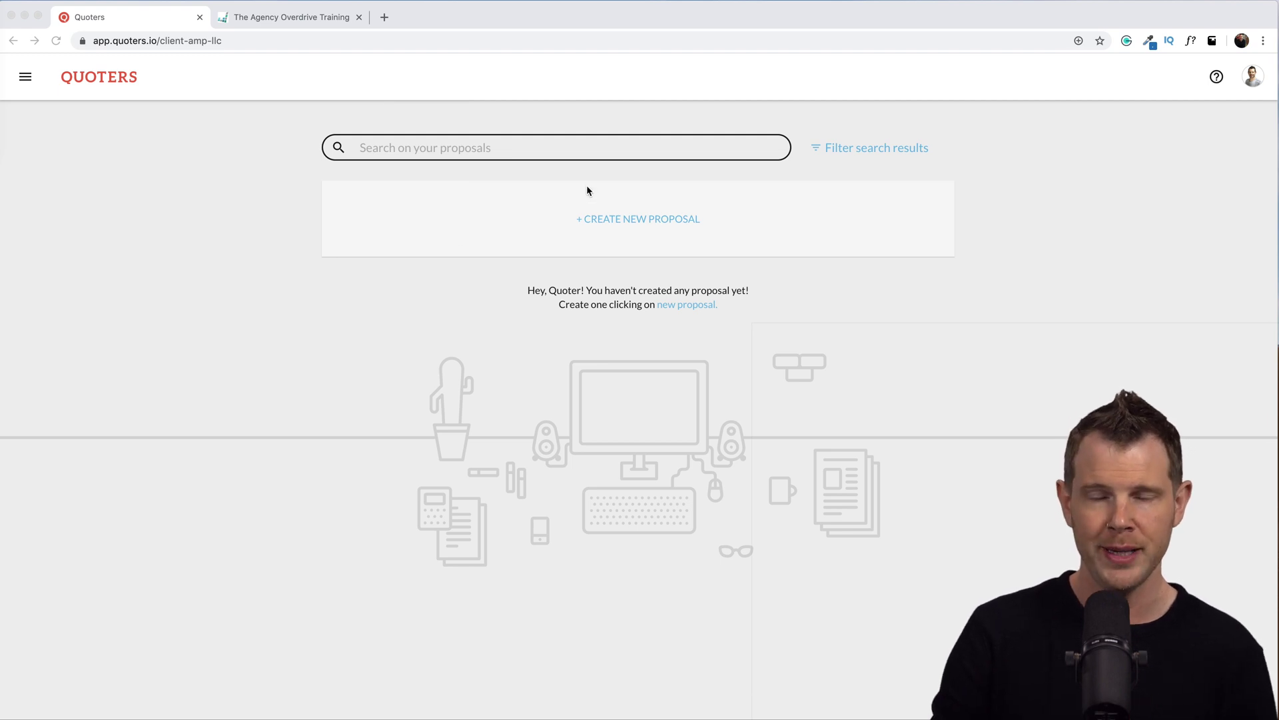
# Review the Proposals settings defaults for accepting proposals, PDF download and signature.
pyautogui.click(25, 79)
pyautogui.click(26, 79)
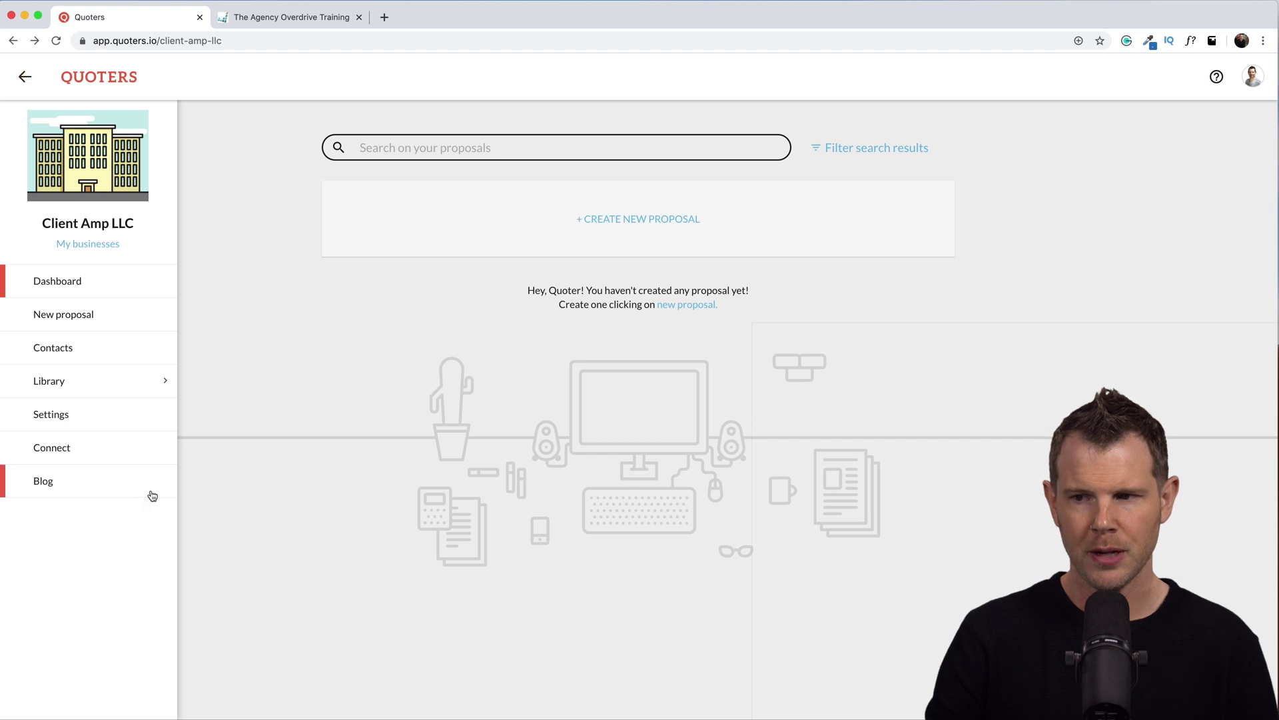
pyautogui.click(60, 420)
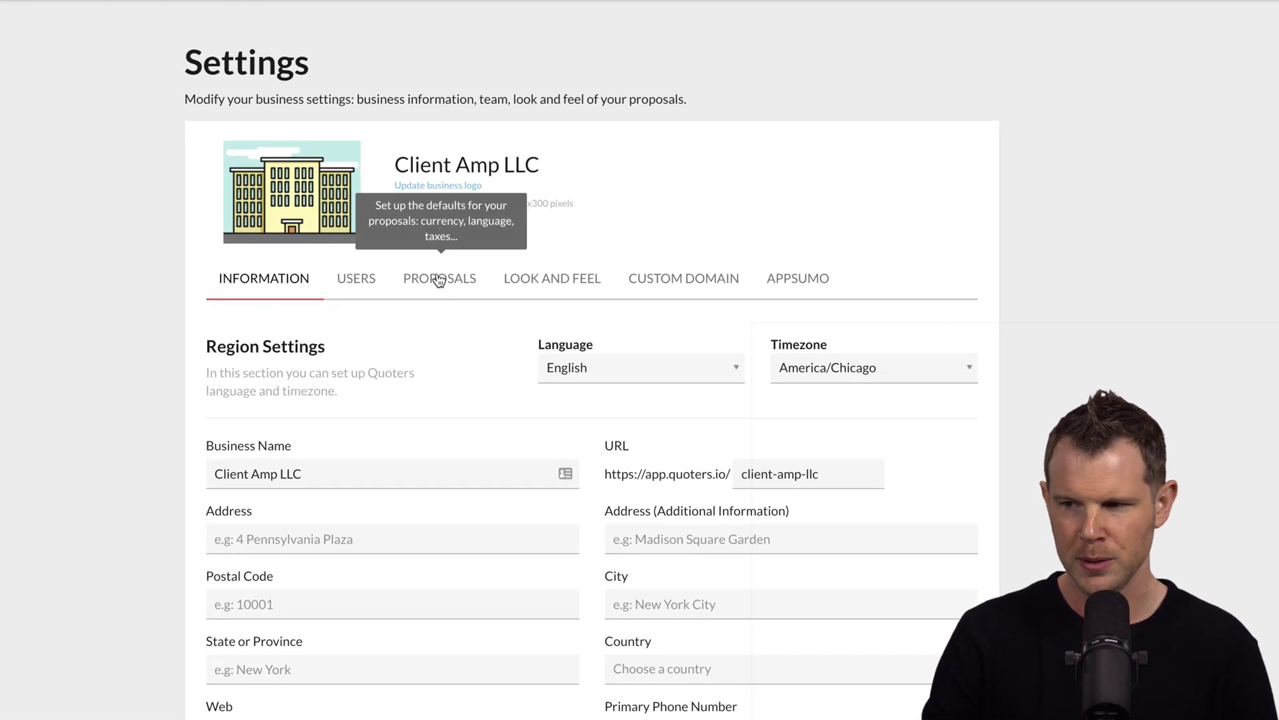
pyautogui.click(439, 280)
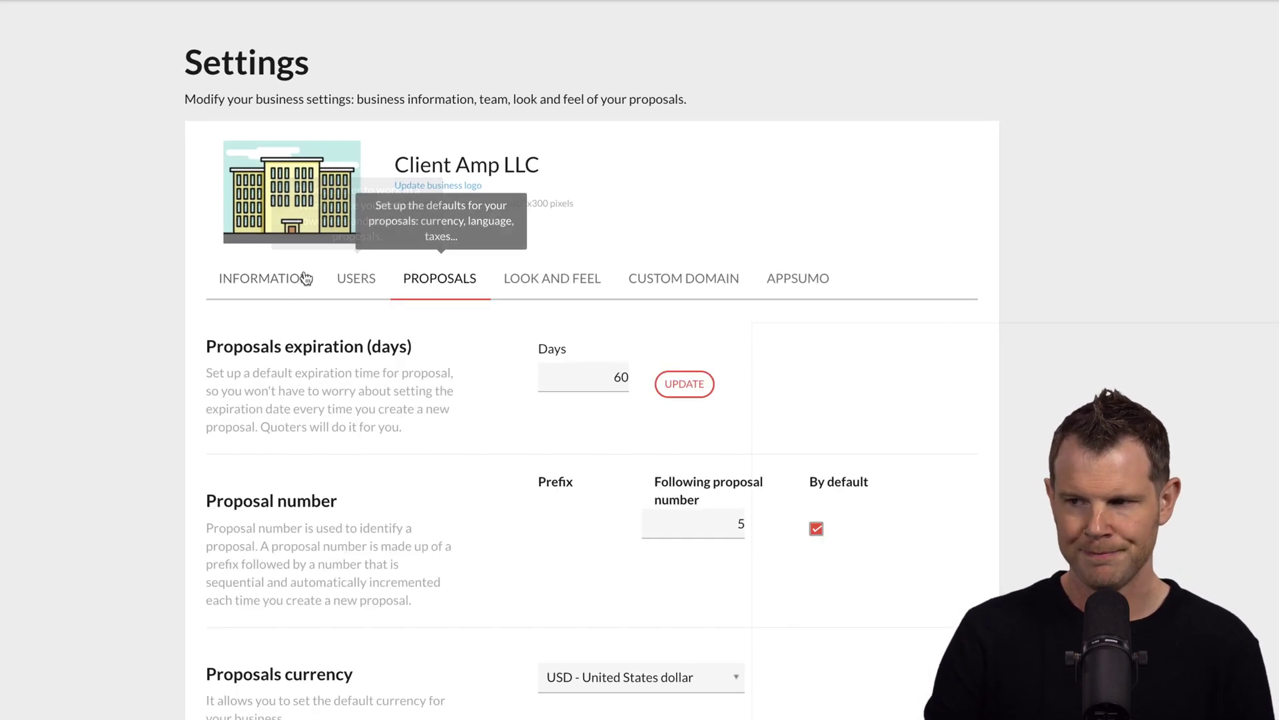
pyautogui.click(265, 278)
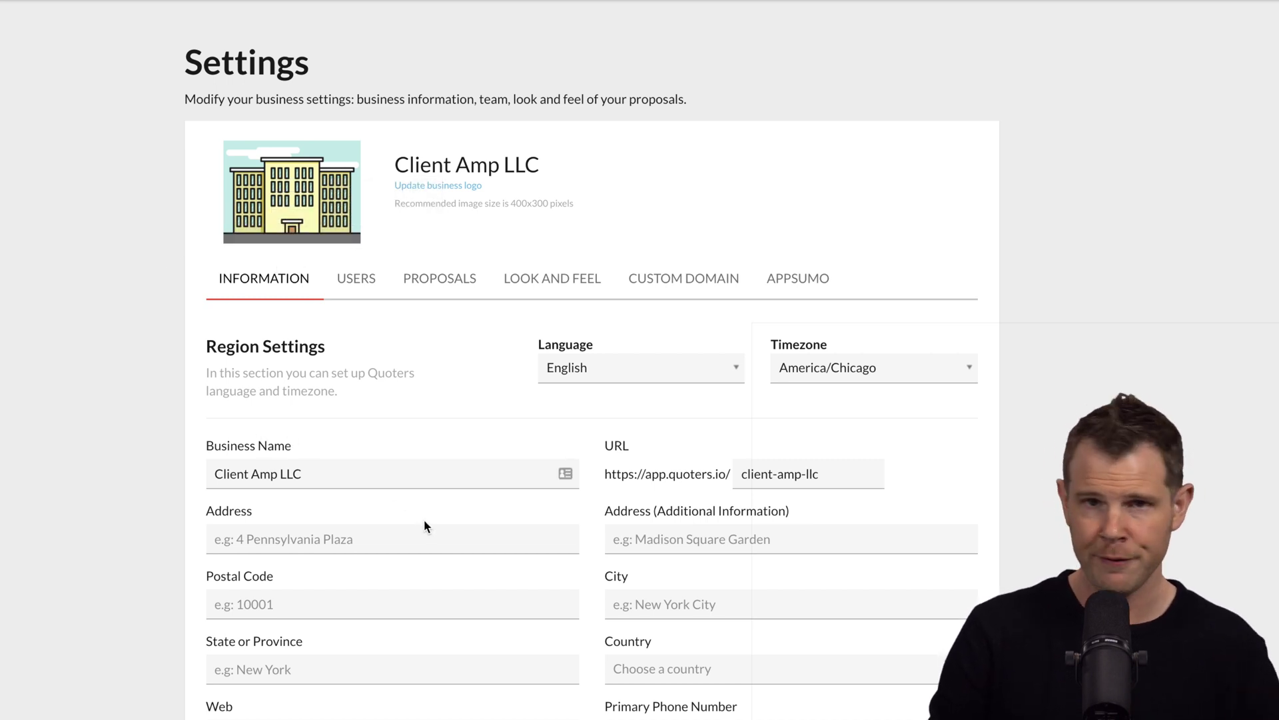
pyautogui.click(433, 280)
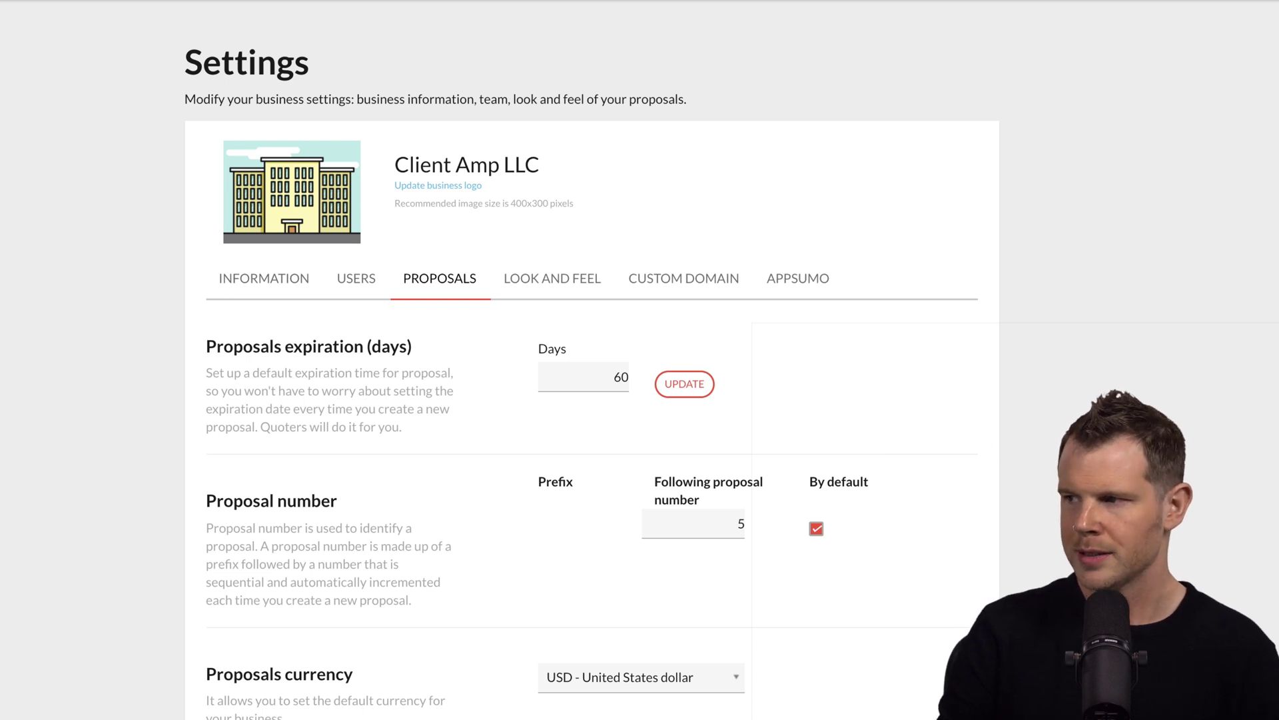
pyautogui.scroll(-8, 592, 373)
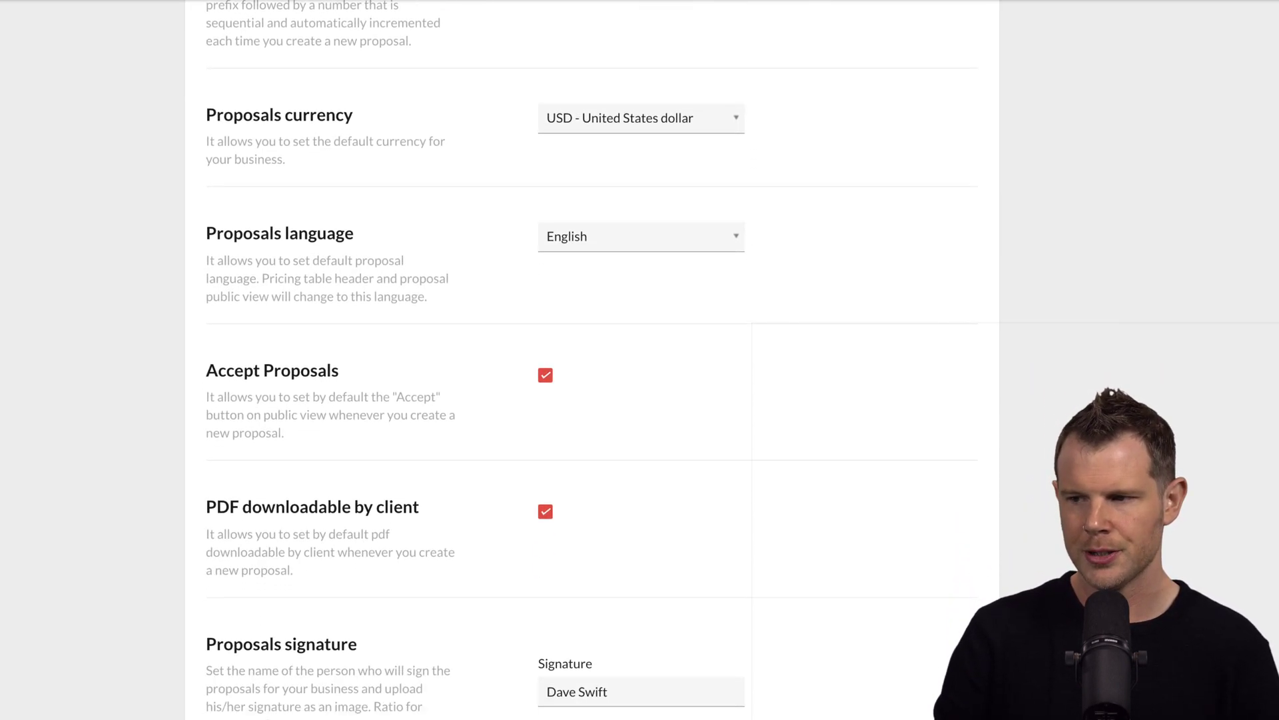
pyautogui.scroll(-4, 591, 360)
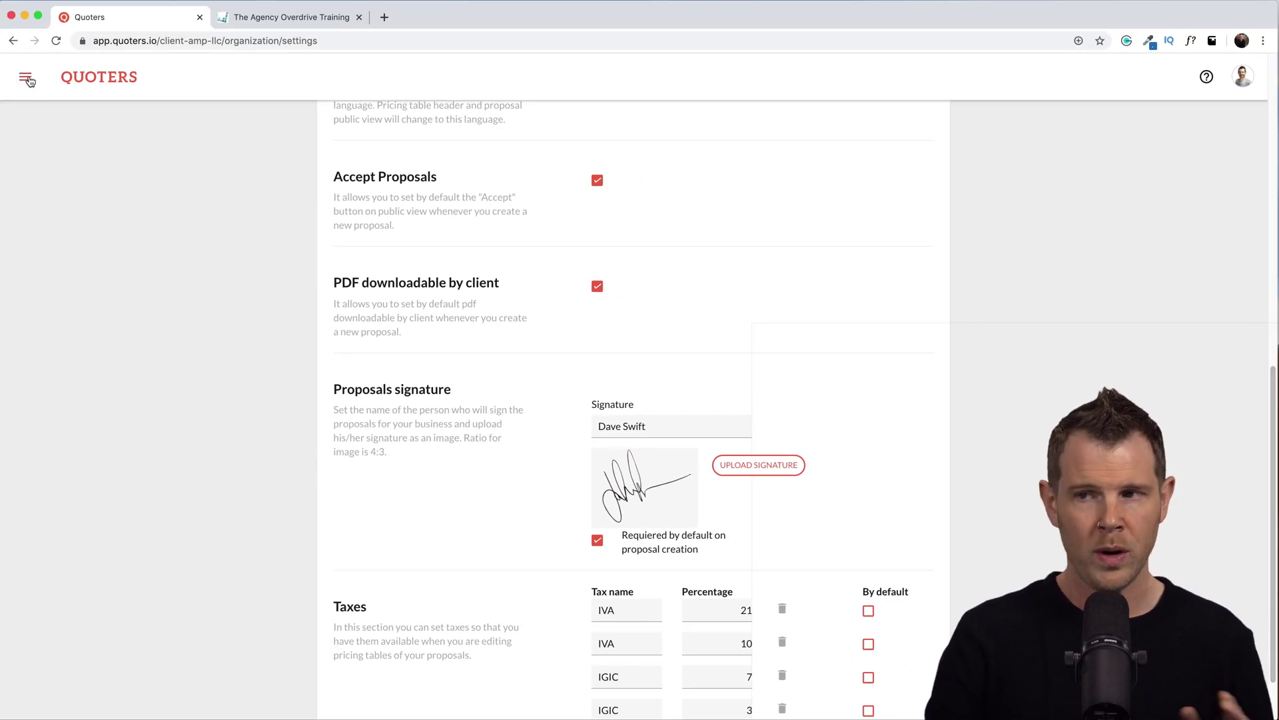
pyautogui.click(26, 78)
# Start a new proposal and browse the template gallery for Digital Marketing Consulting.
pyautogui.click(67, 349)
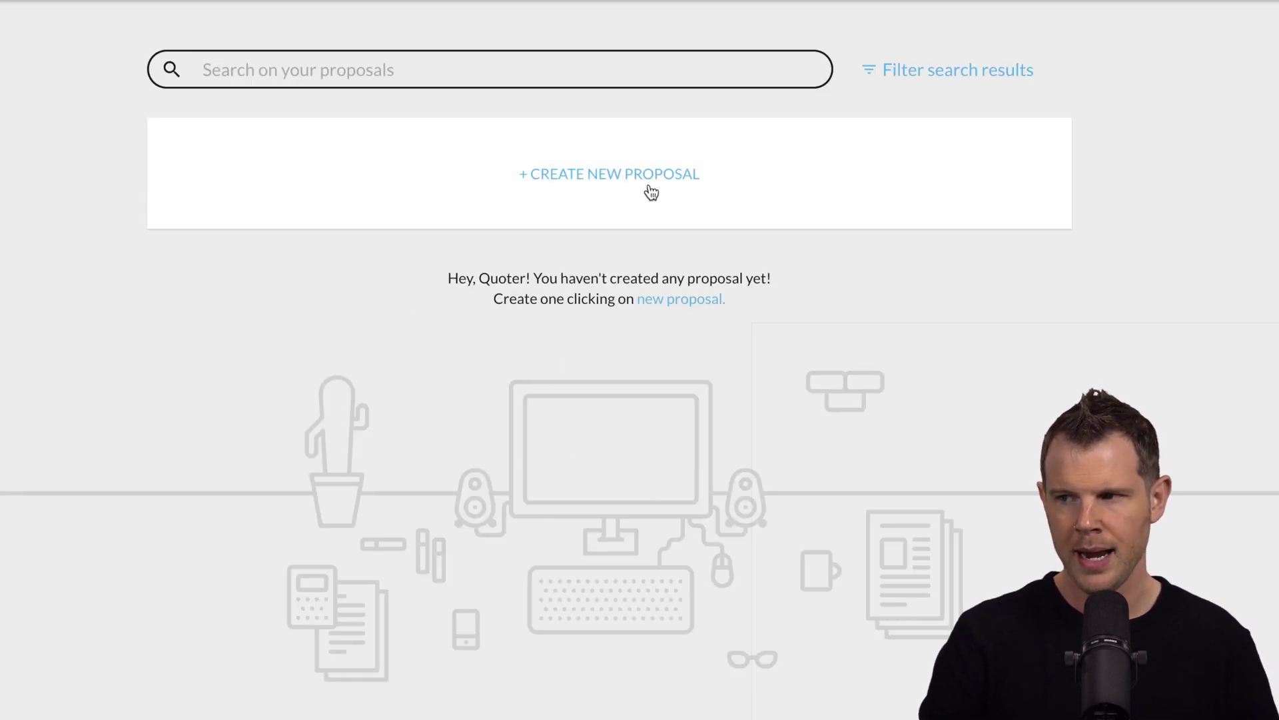
pyautogui.click(650, 190)
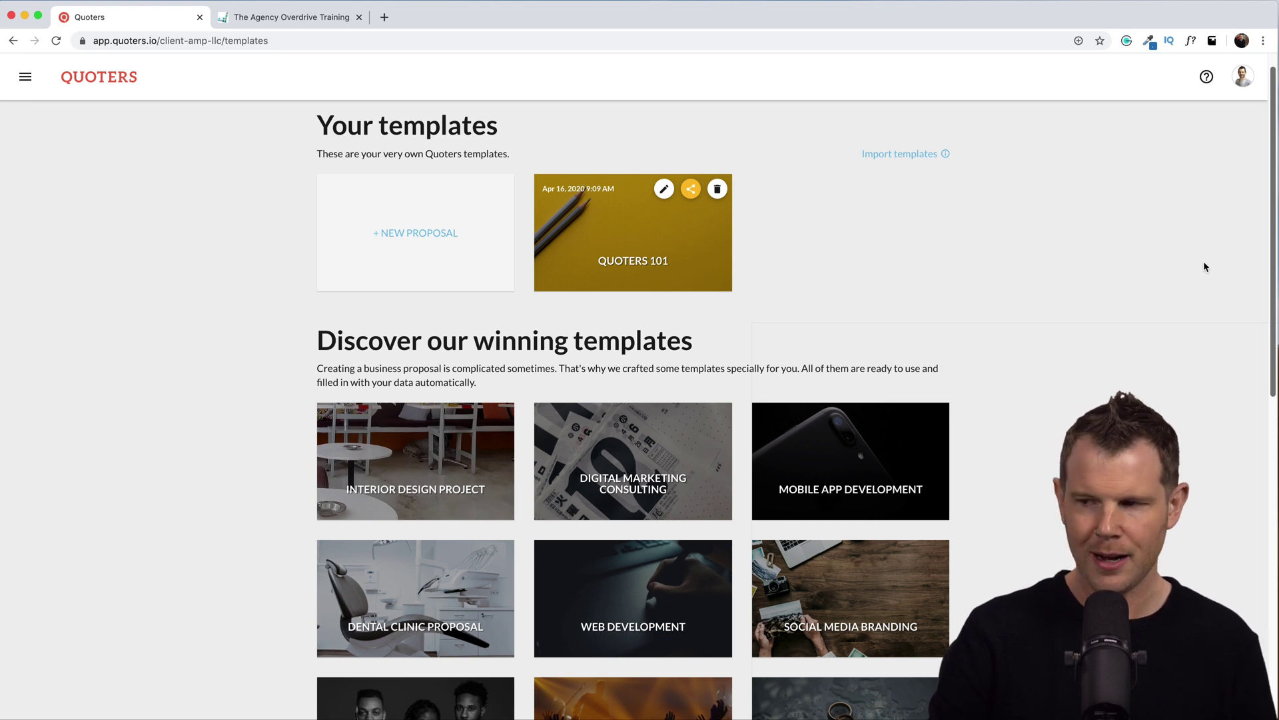
pyautogui.scroll(-1, 1212, 276)
pyautogui.scroll(-5, 1206, 287)
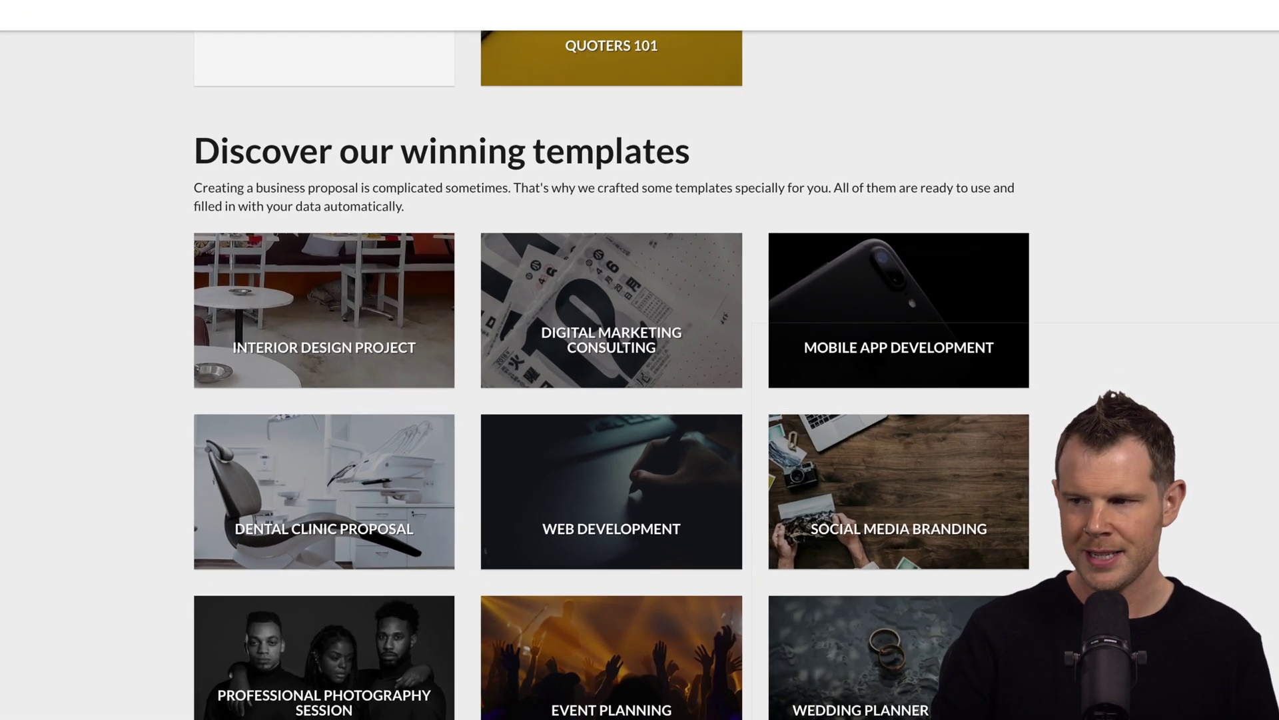
pyautogui.scroll(-5, 639, 359)
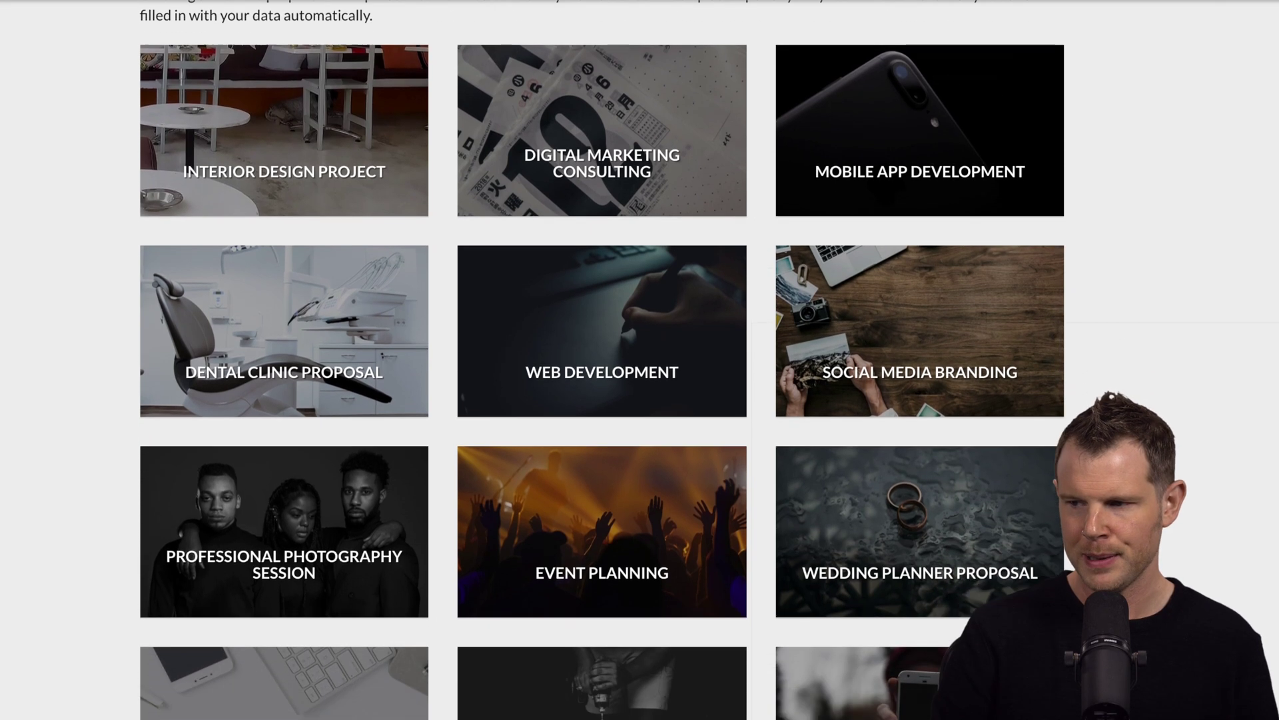
pyautogui.scroll(-5, 639, 360)
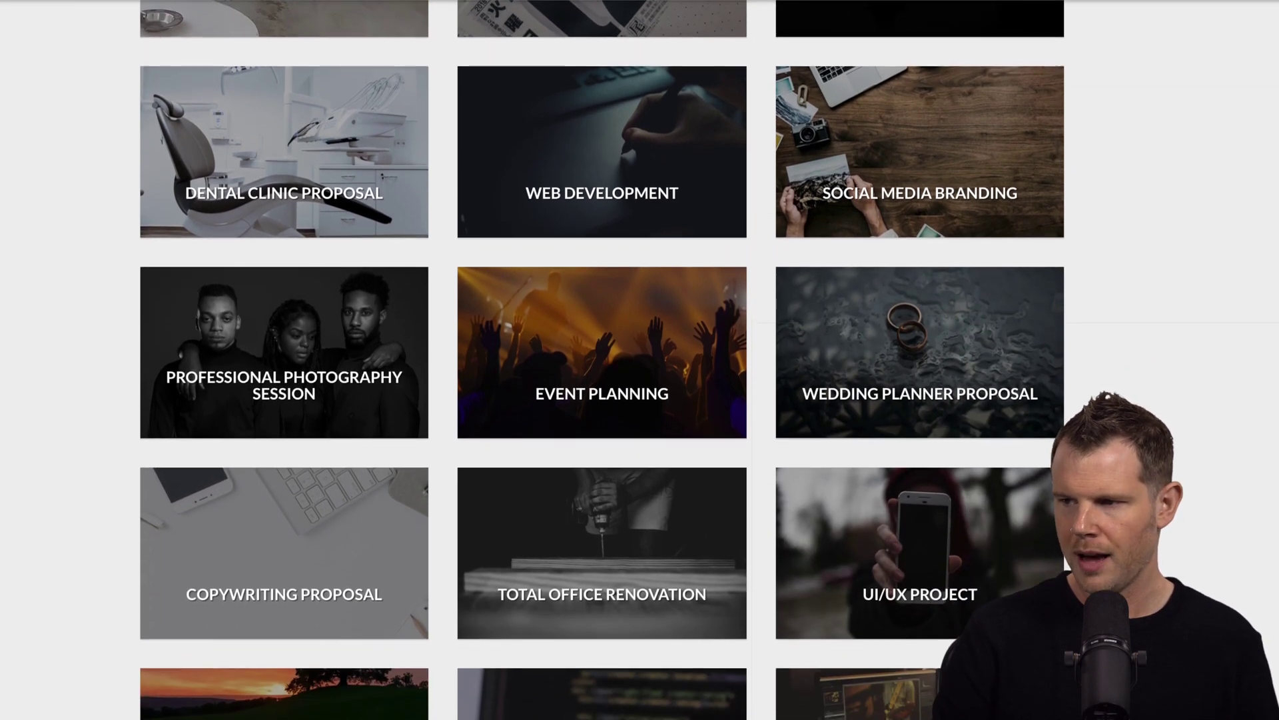
pyautogui.scroll(-3, 640, 360)
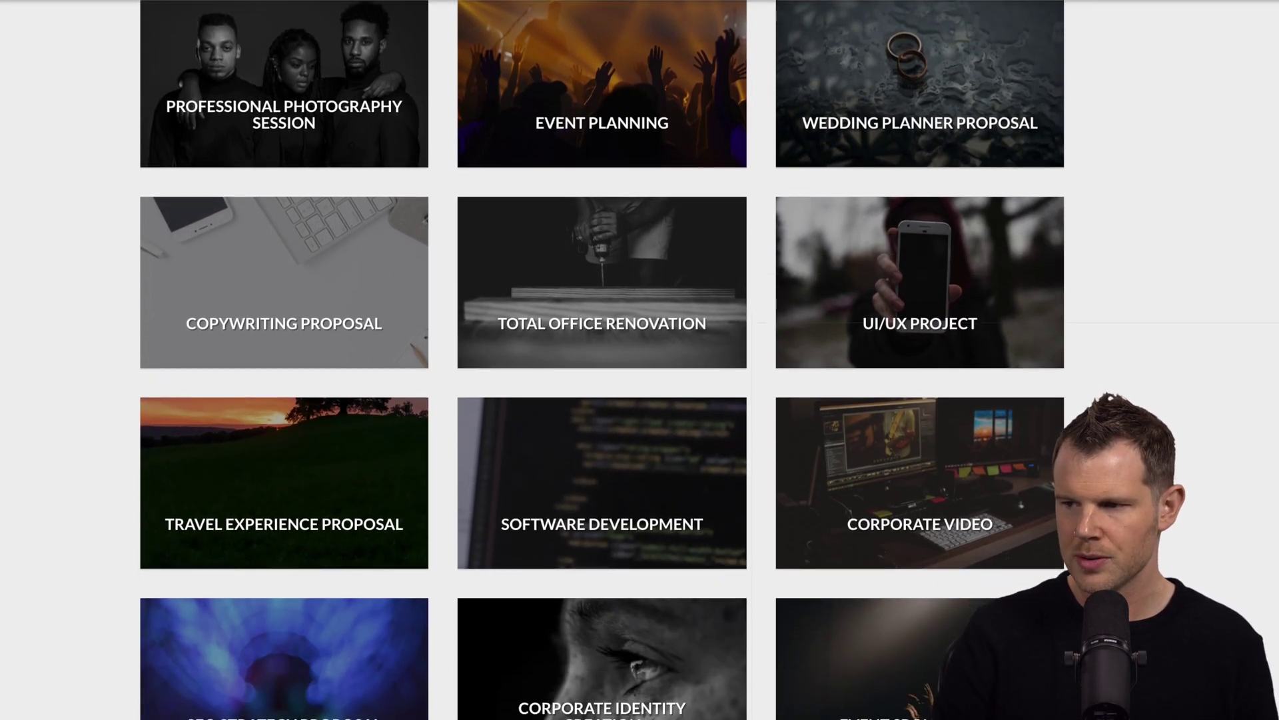
pyautogui.scroll(2, 639, 359)
pyautogui.scroll(-4, 640, 359)
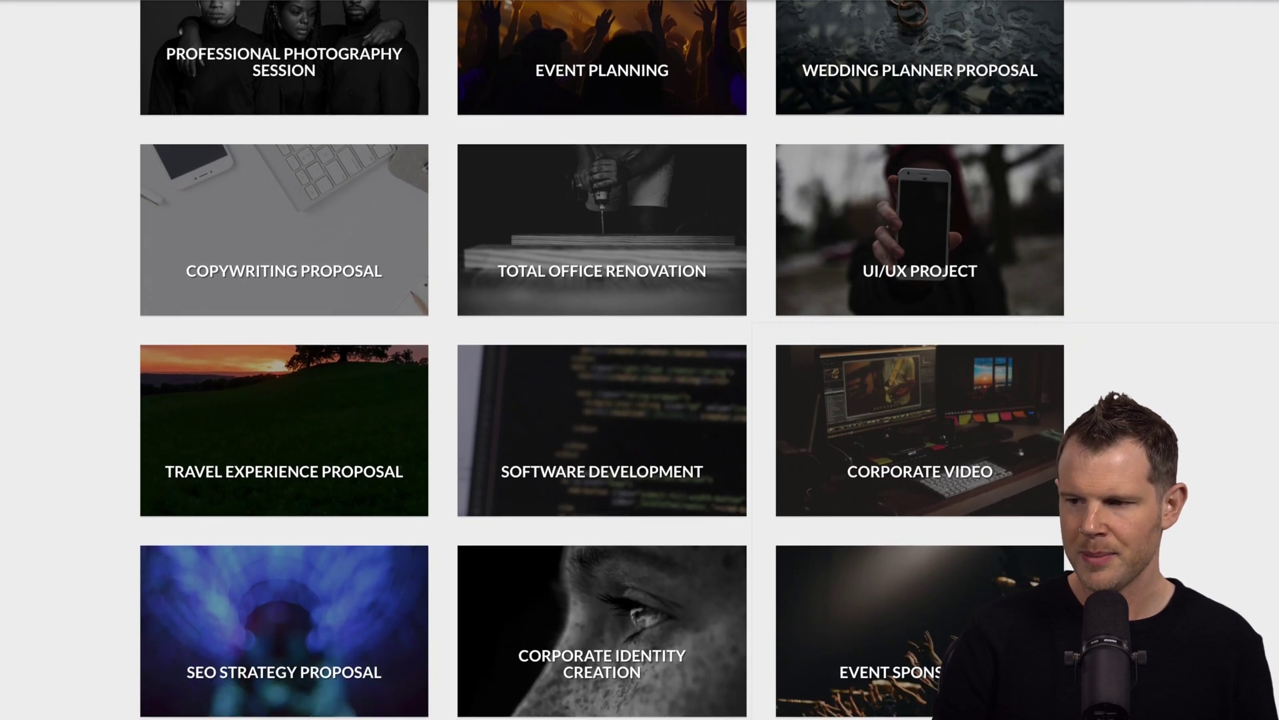
pyautogui.scroll(14, 1236, 590)
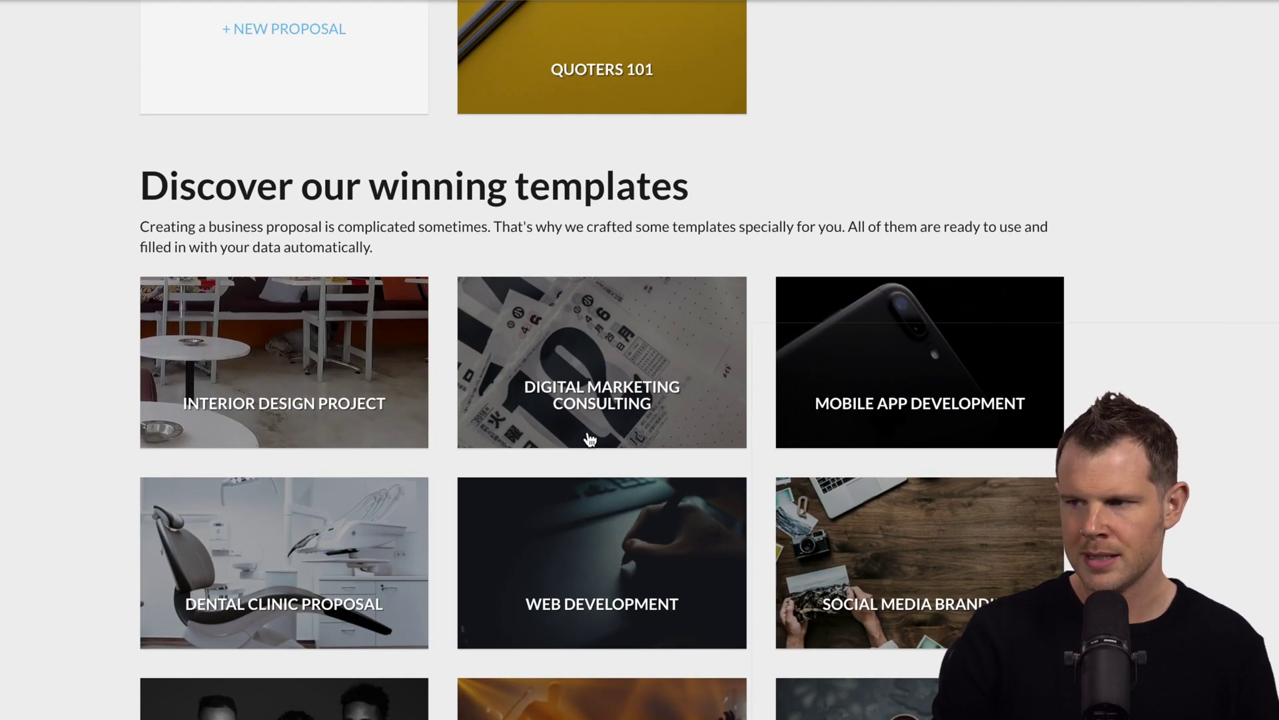
# From the Digital Marketing Consulting template, create 'Make Money Online!' for Johnny's Lawn Care.
pyautogui.click(577, 392)
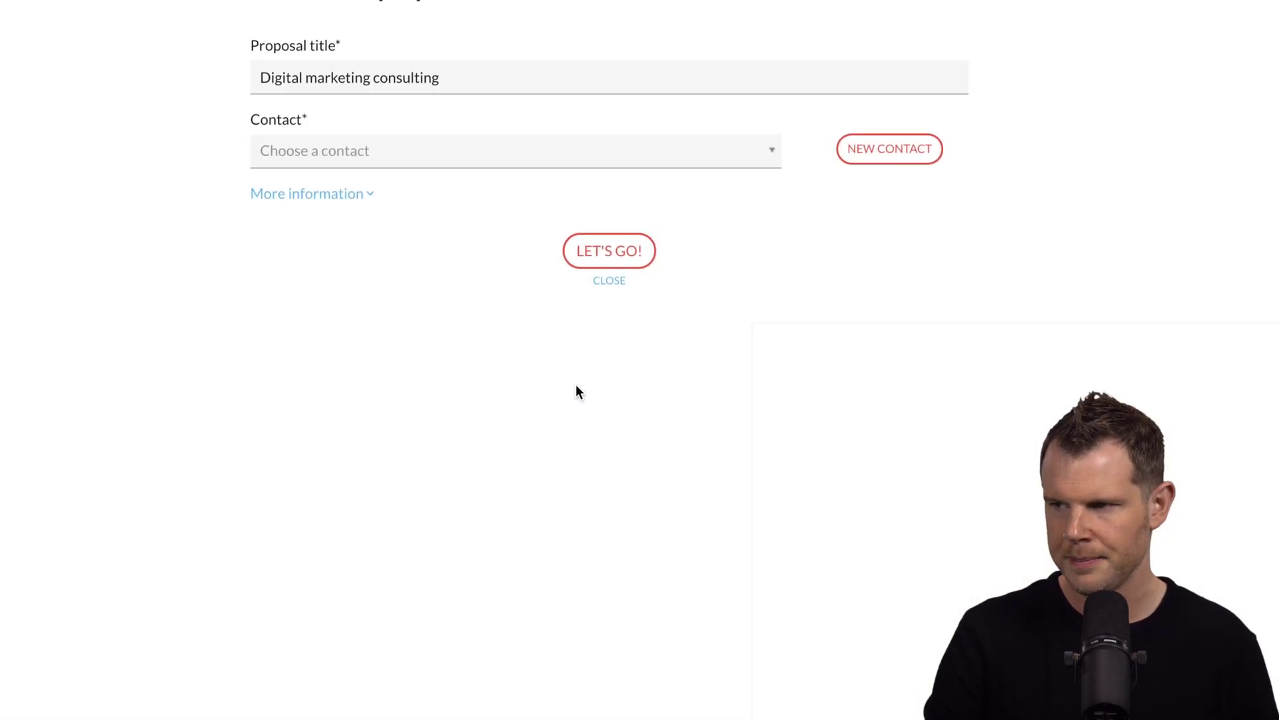
pyautogui.moveTo(443, 77); pyautogui.dragTo(217, 75)
pyautogui.write('Make Money Online!')
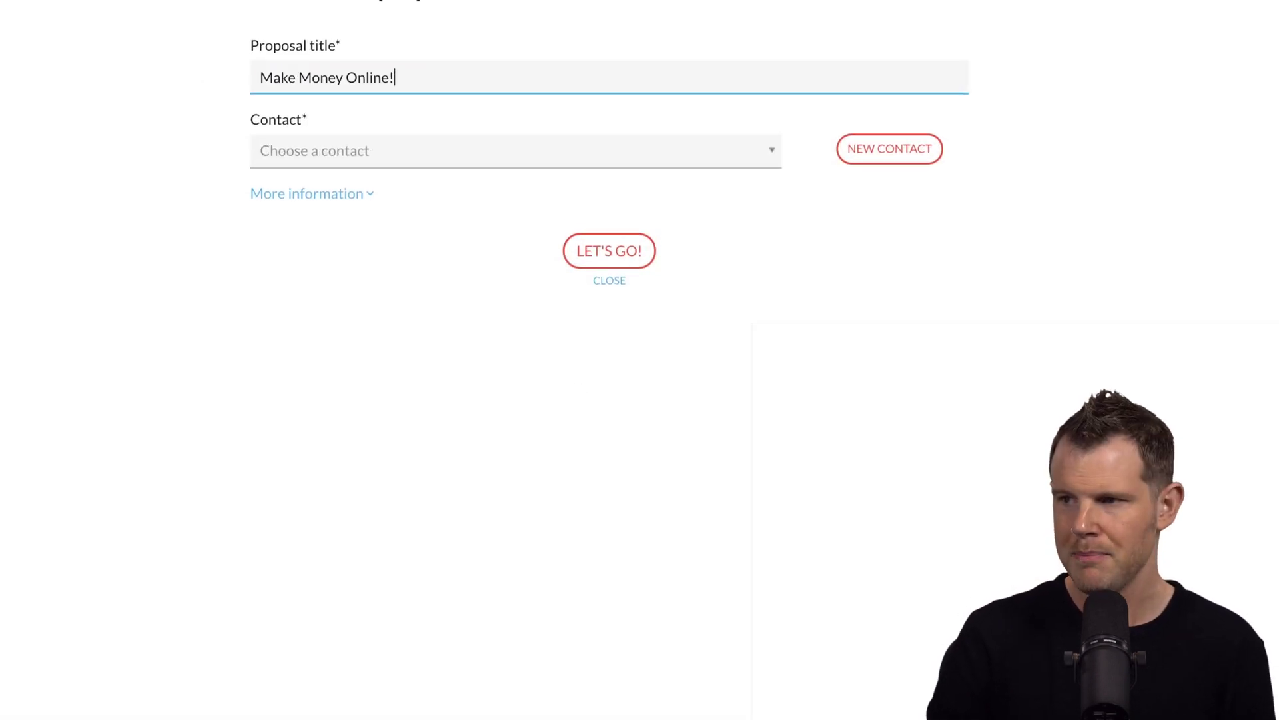
pyautogui.click(356, 163)
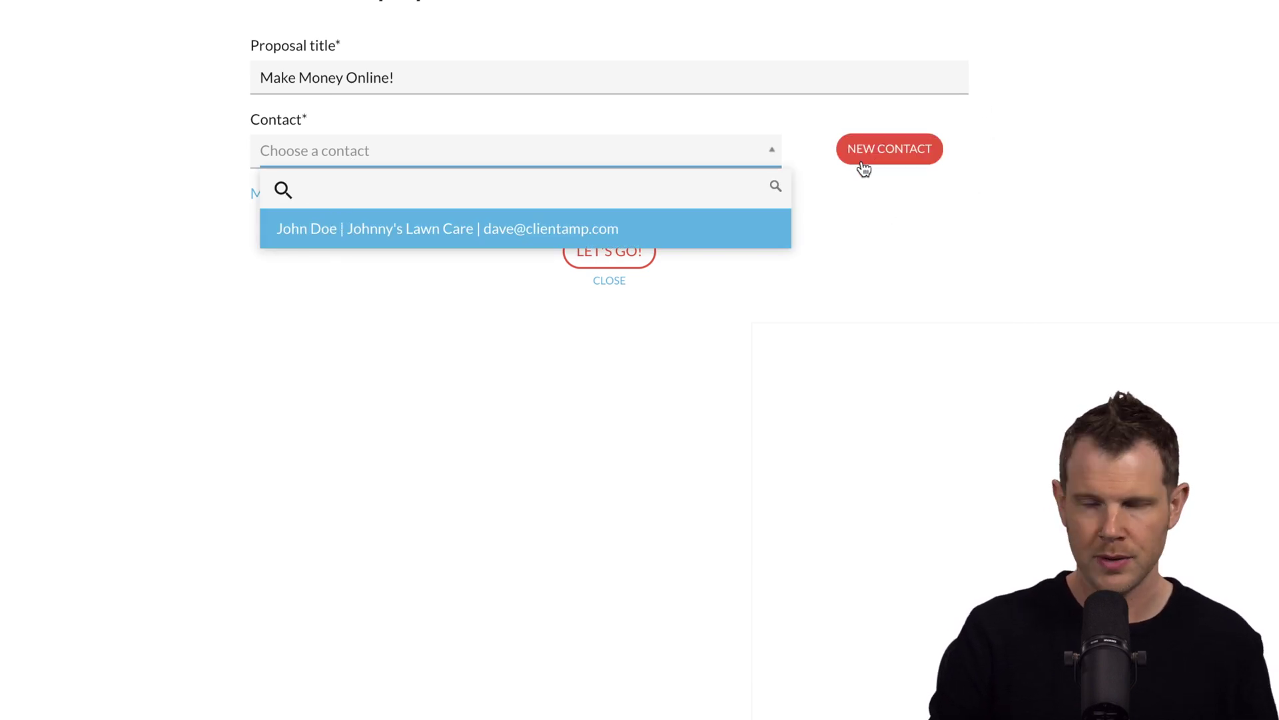
pyautogui.click(426, 234)
pyautogui.click(633, 252)
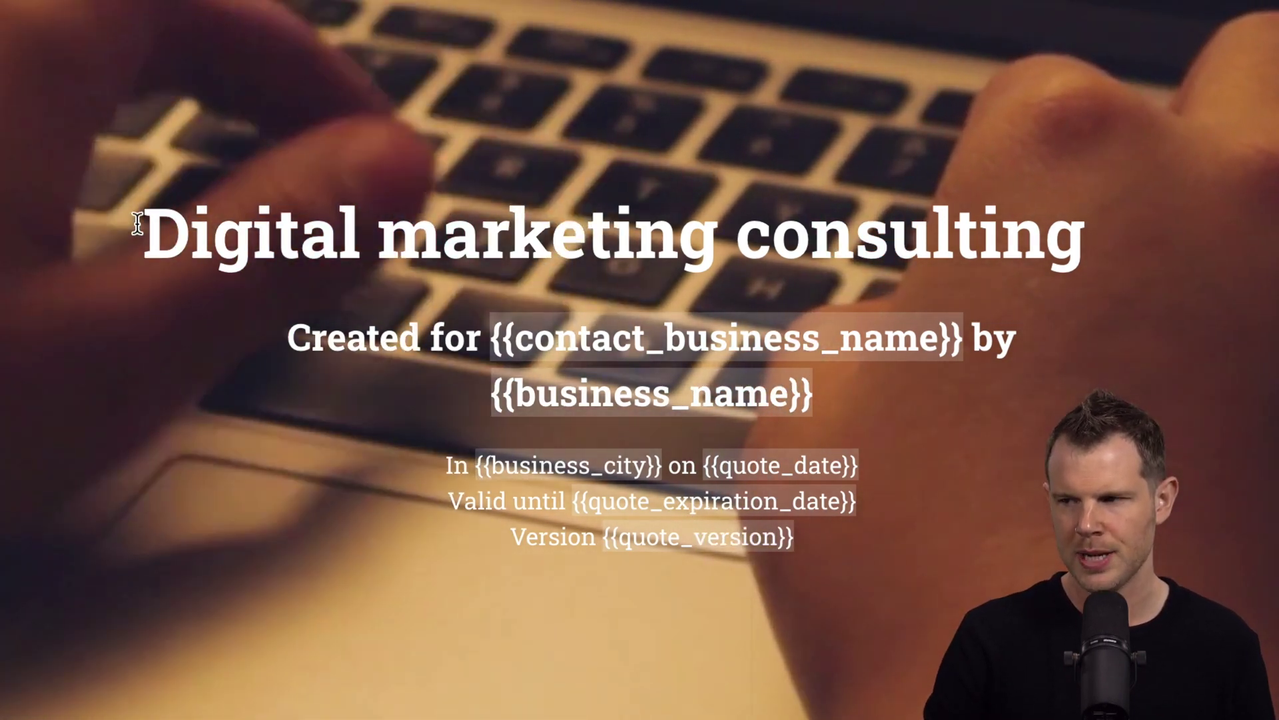
# Centre-align the Digital marketing consulting cover title.
pyautogui.moveTo(171, 230); pyautogui.dragTo(792, 236)
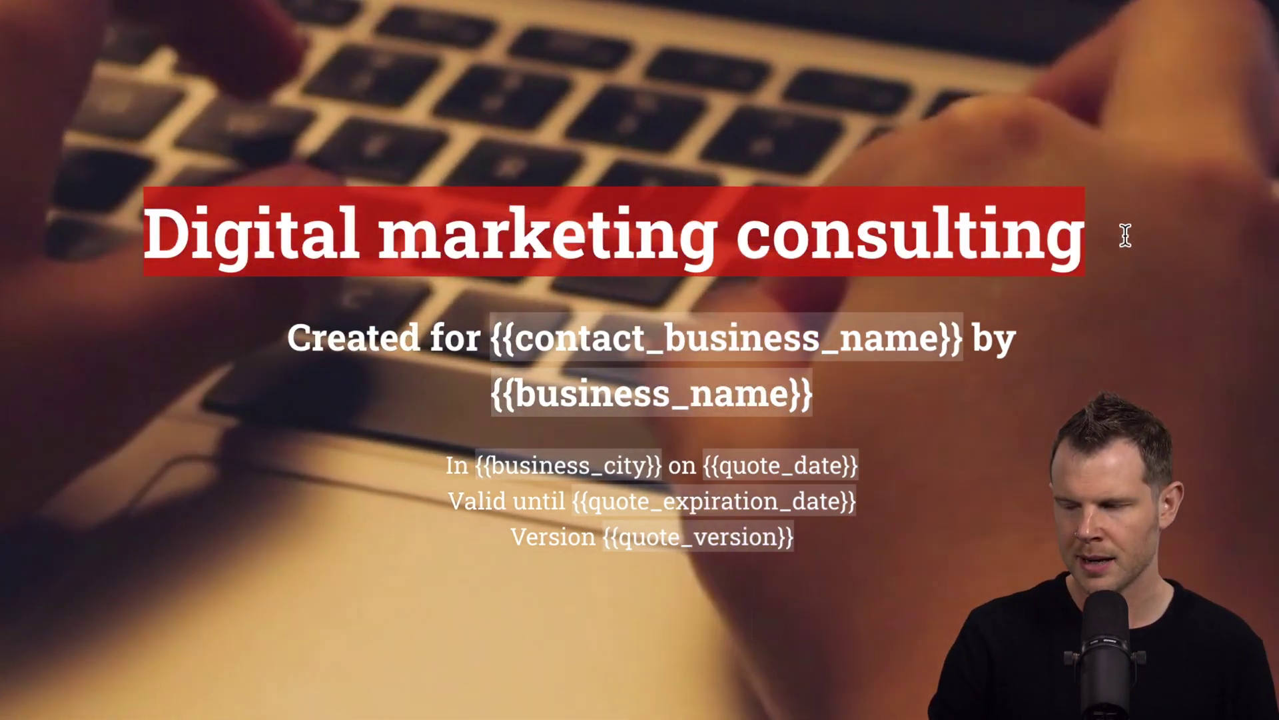
pyautogui.click(1205, 336)
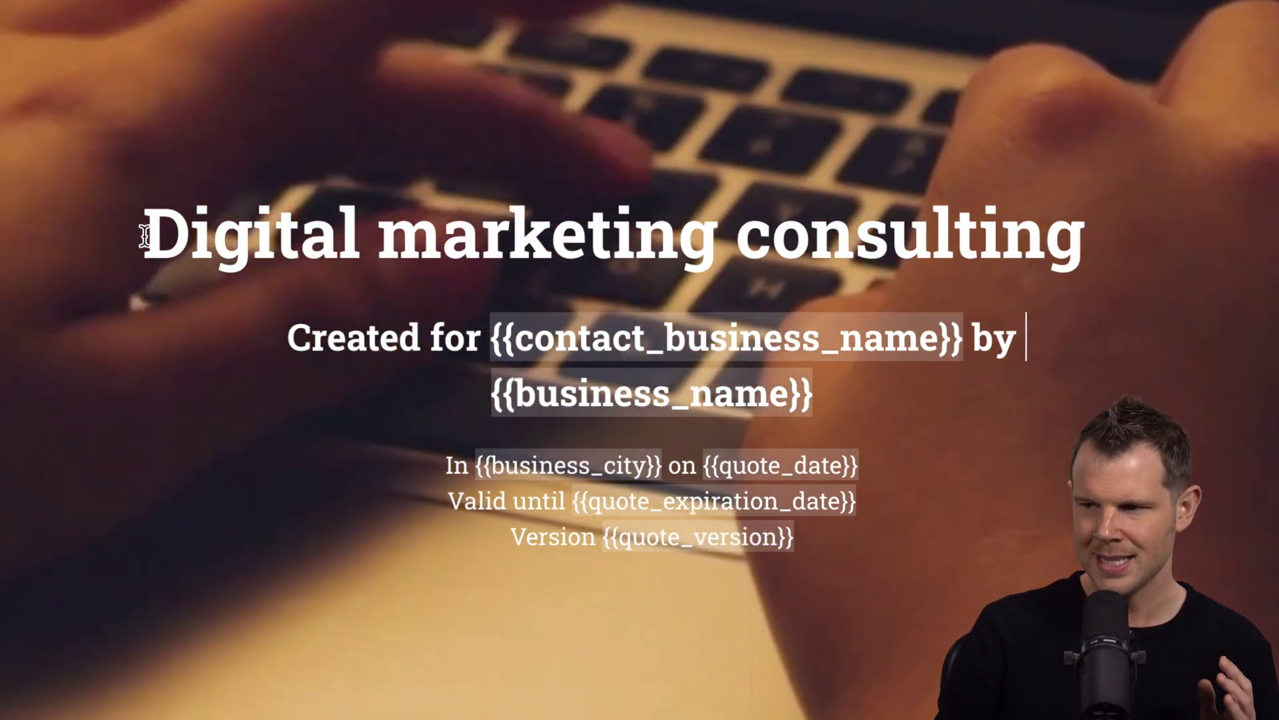
pyautogui.click(147, 233)
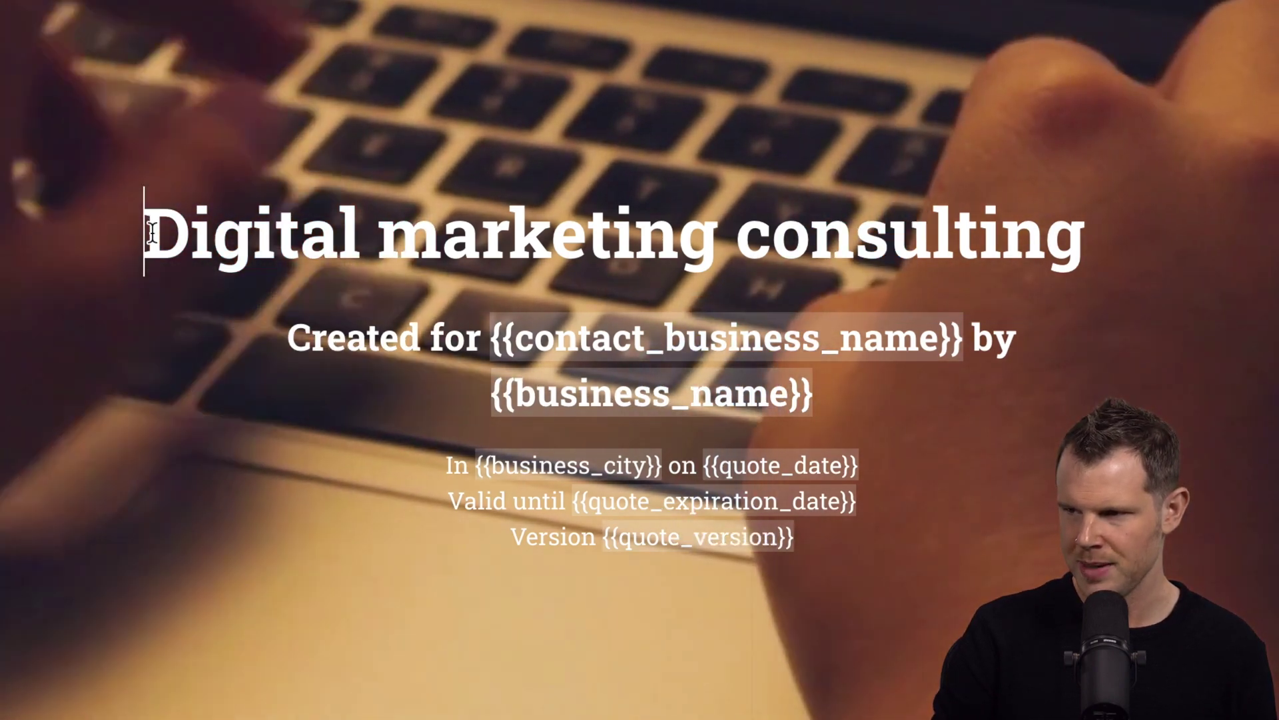
pyautogui.moveTo(152, 234); pyautogui.dragTo(1083, 234)
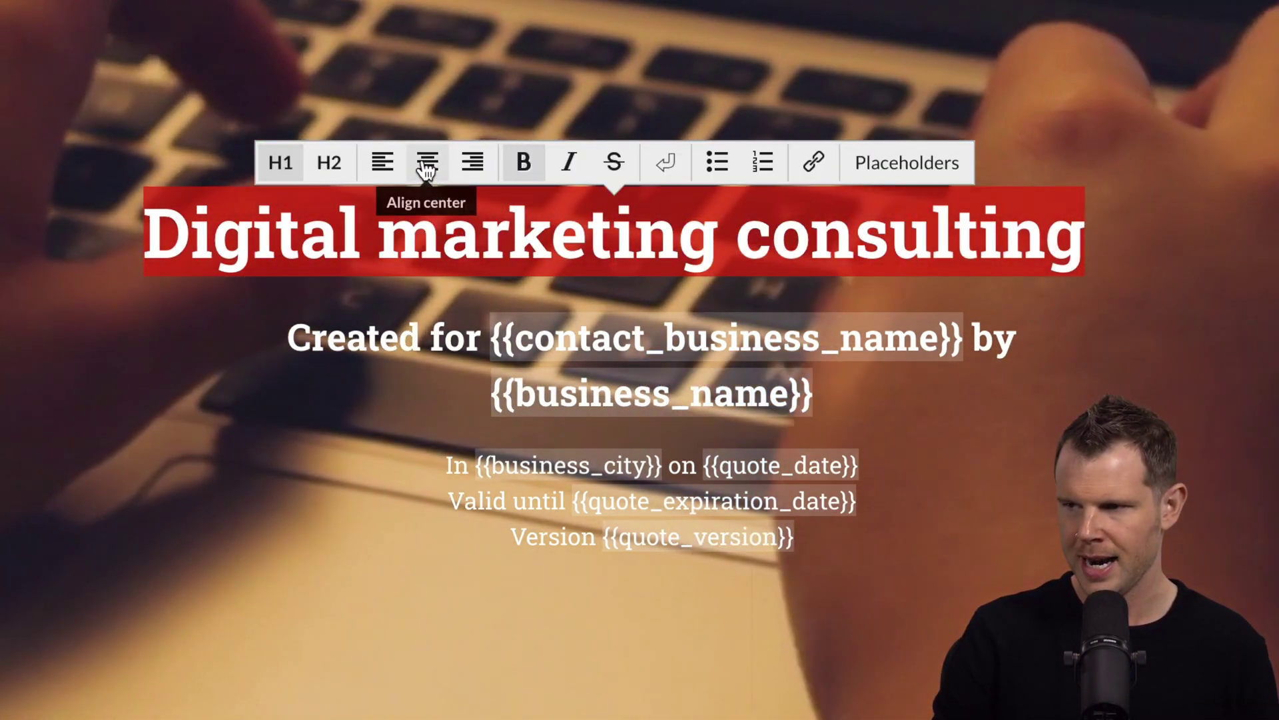
pyautogui.click(426, 167)
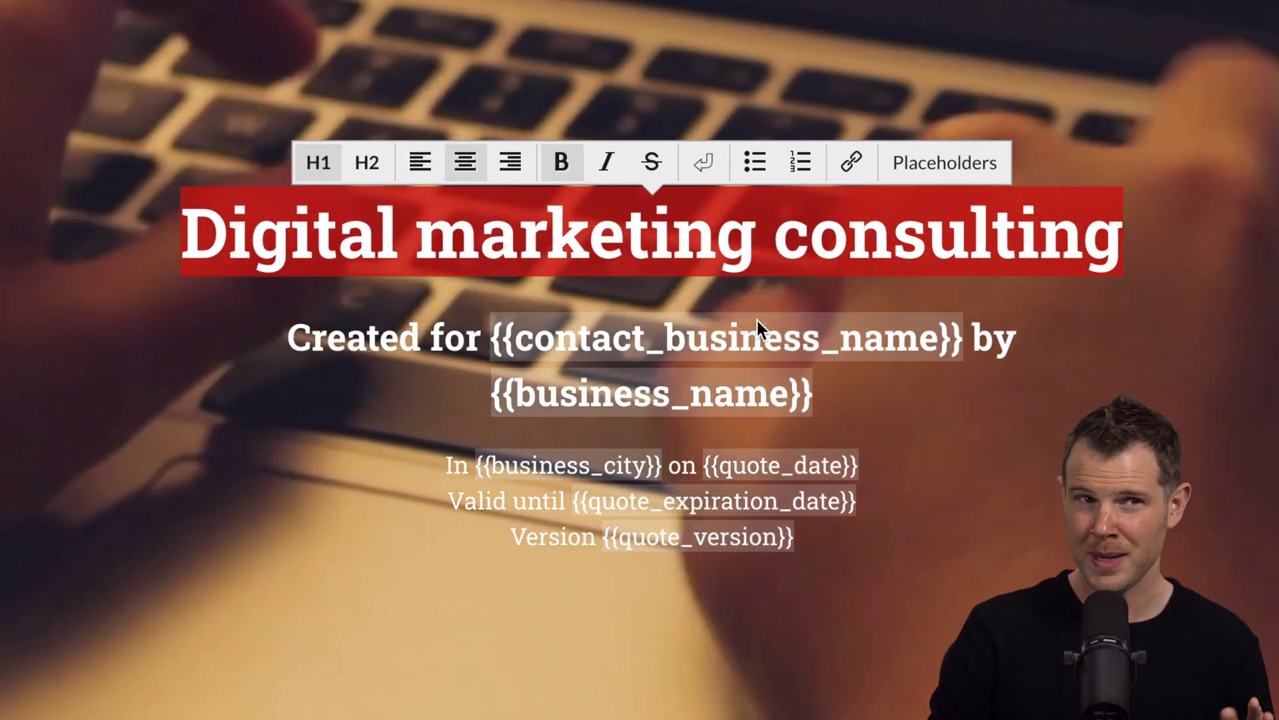
pyautogui.moveTo(771, 352)
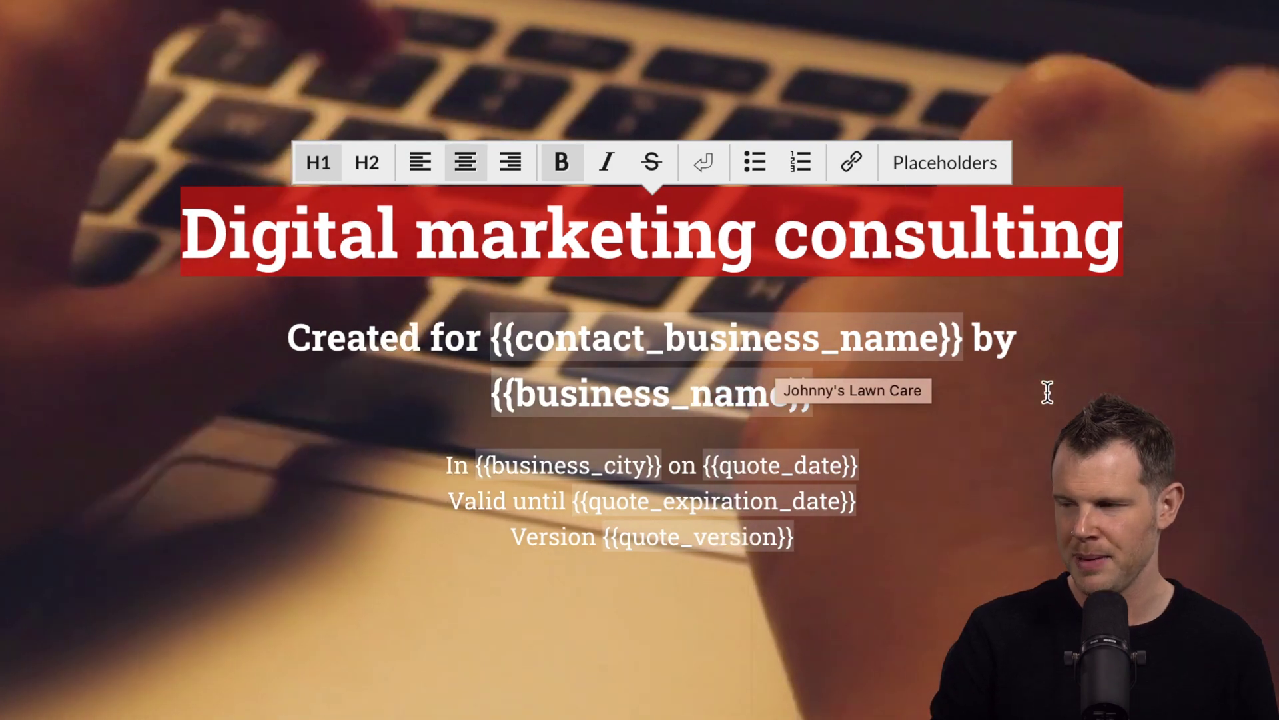
pyautogui.click(1047, 391)
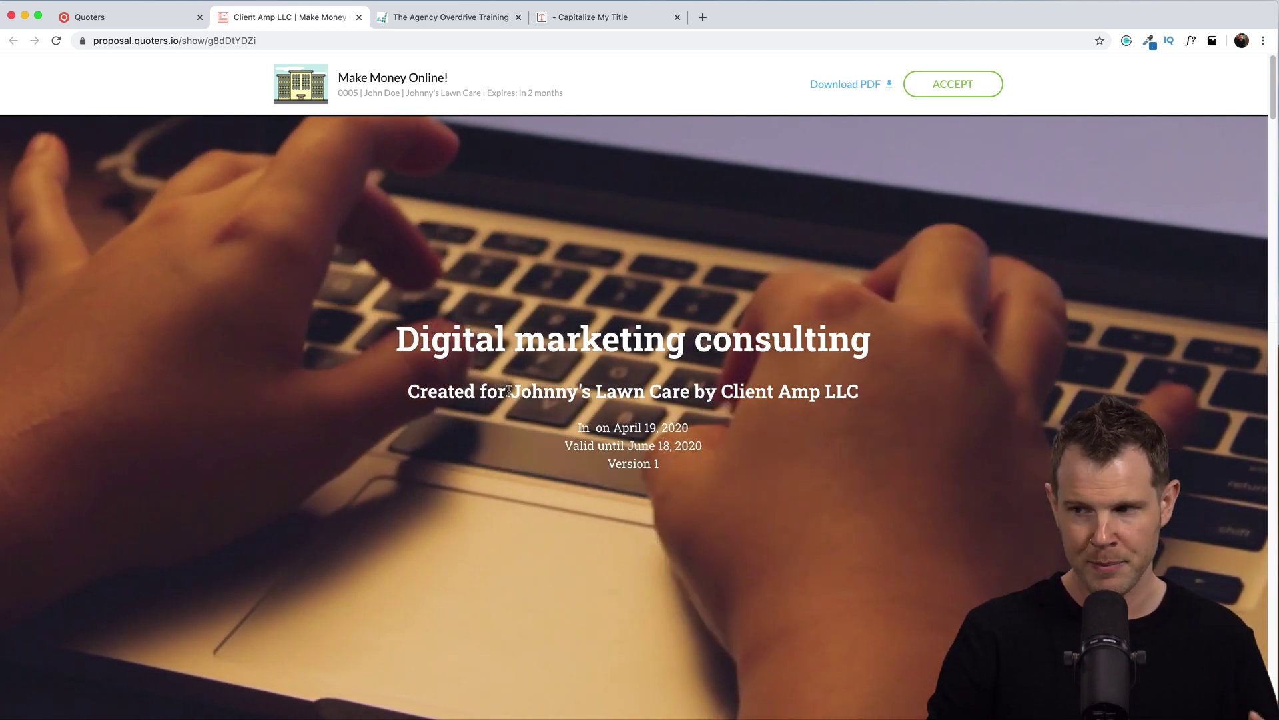
# Inspect the filled-in subtitle on the preview, then return to the editor tab.
pyautogui.moveTo(510, 390); pyautogui.dragTo(885, 400)
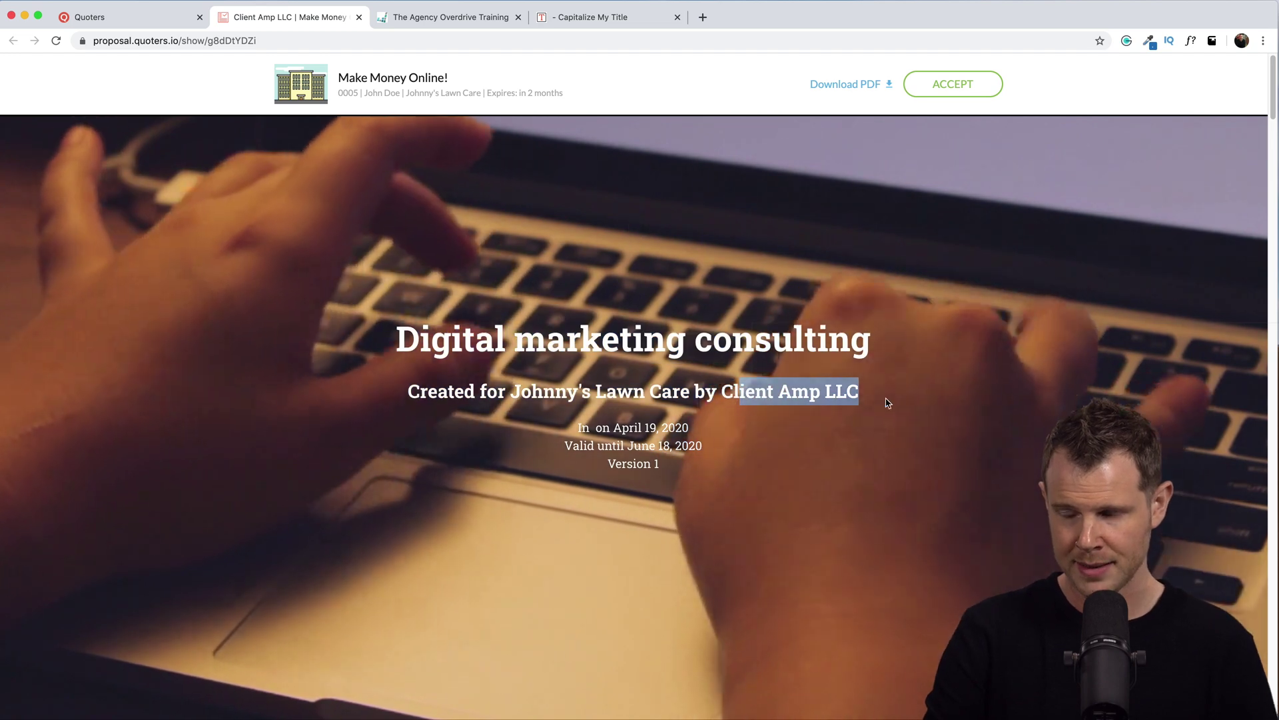
pyautogui.click(885, 400)
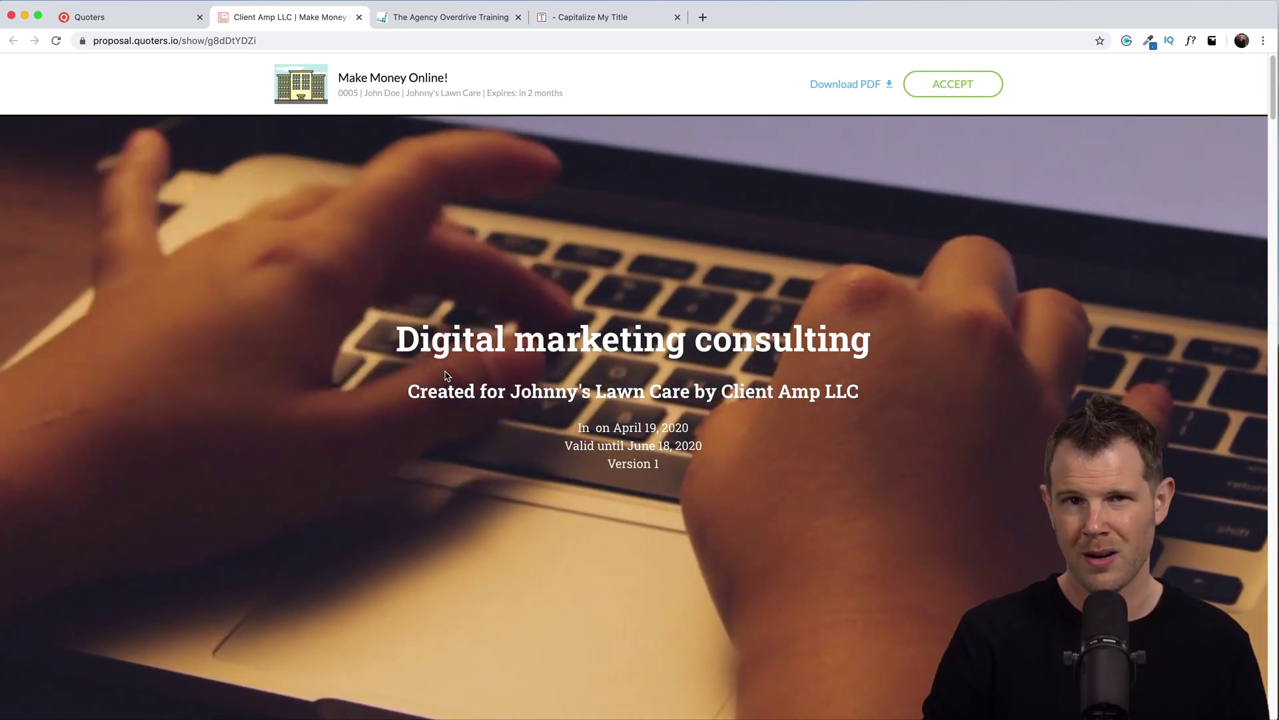
pyautogui.hotkey('ctrl', 'shift', 'Tab')
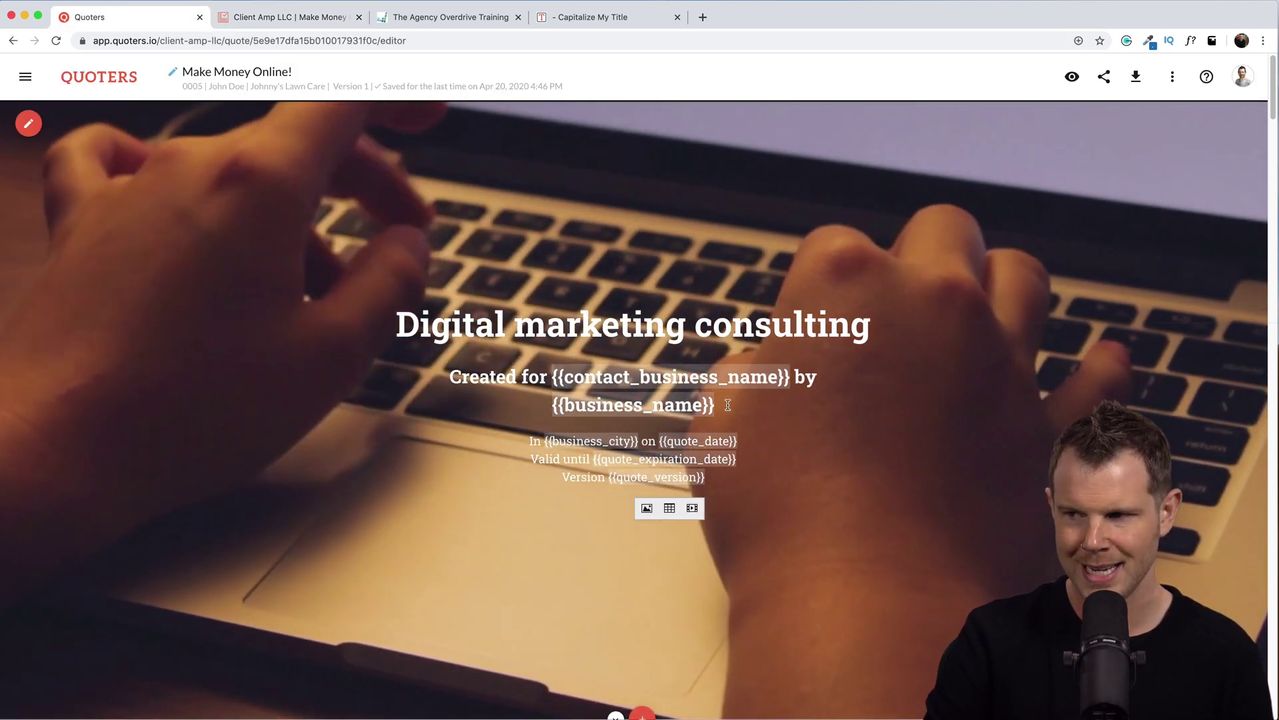
# Select the {{business_name}} placeholder and copy {{contact_email}} from the Placeholders list.
pyautogui.click(727, 402)
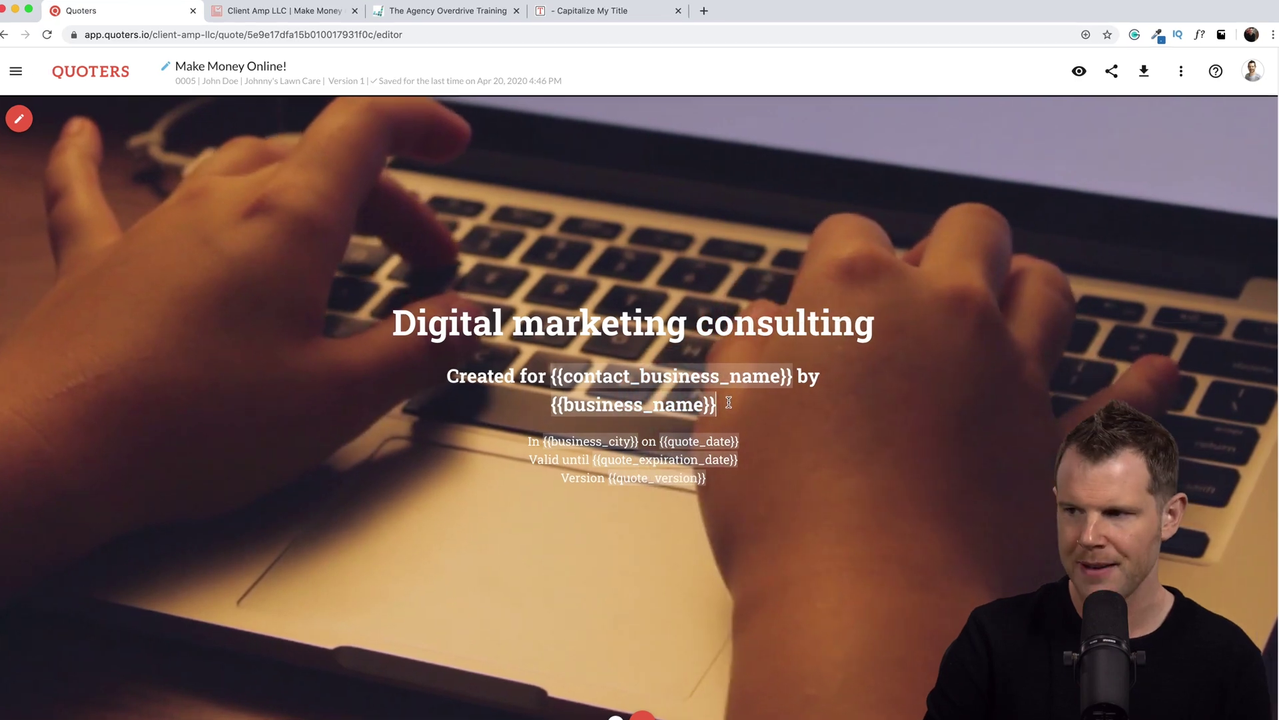
pyautogui.tripleClick(726, 402)
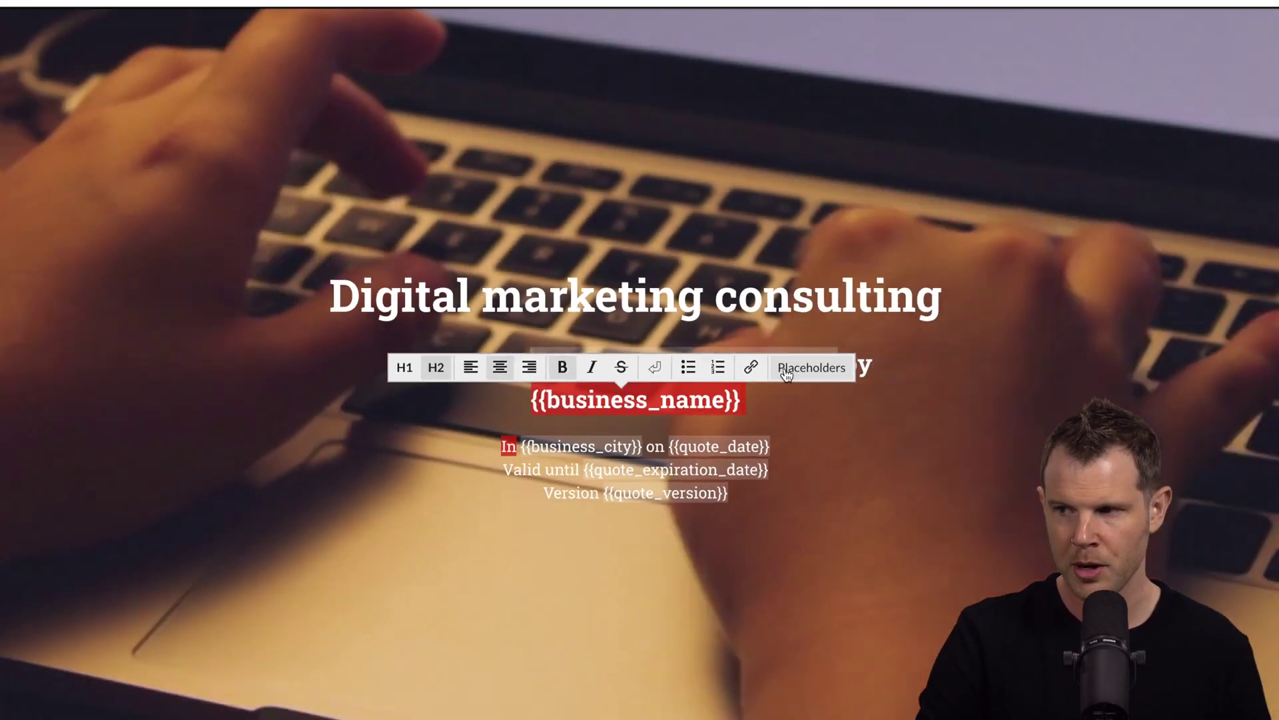
pyautogui.click(871, 346)
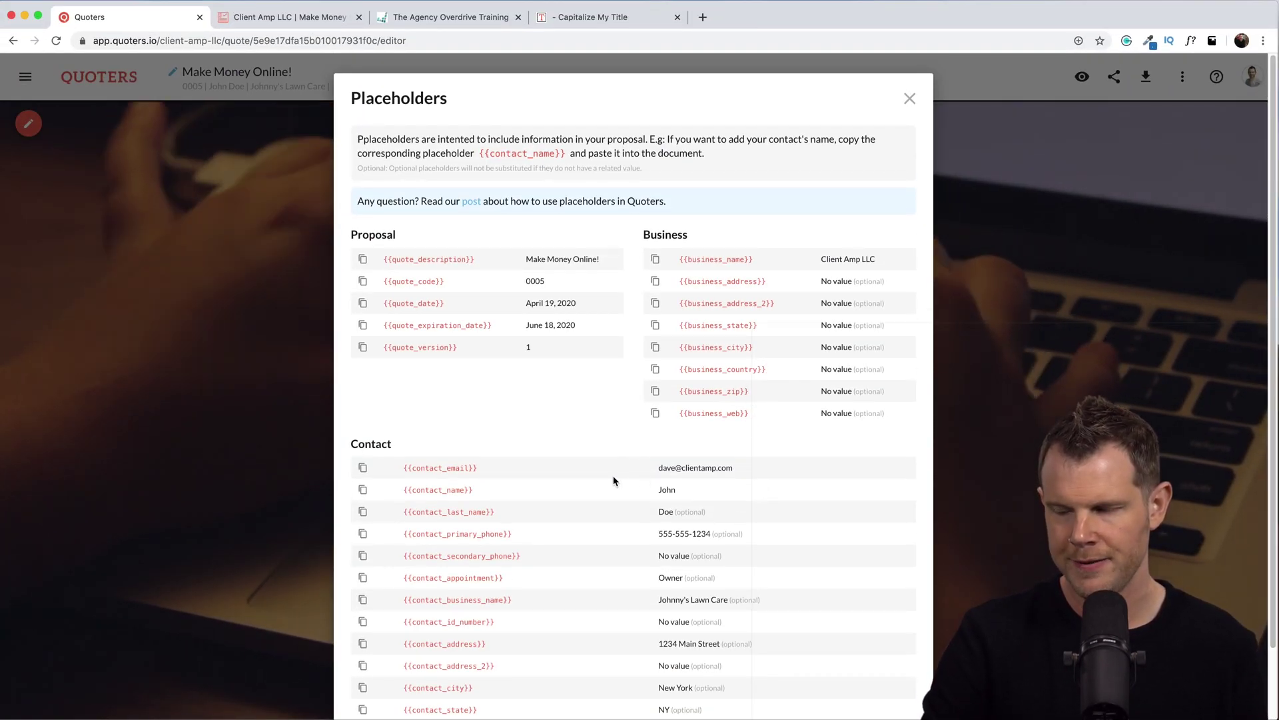
pyautogui.scroll(-1, 614, 482)
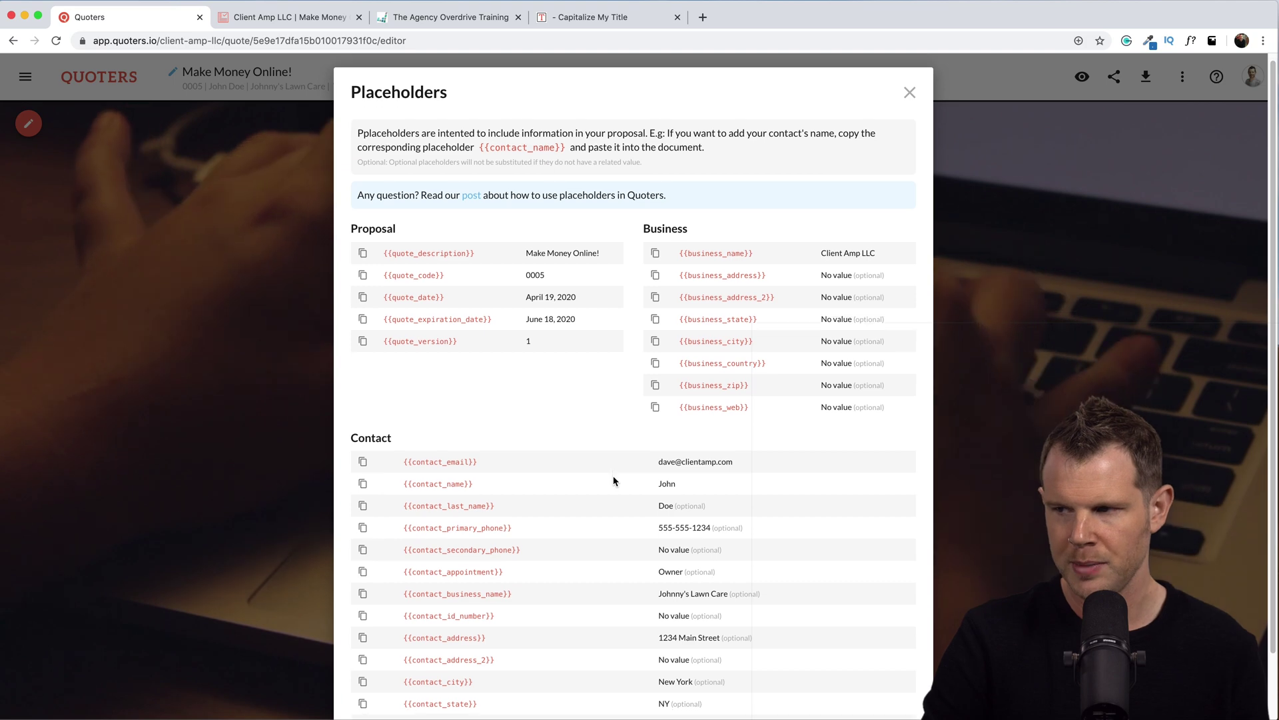
pyautogui.click(363, 462)
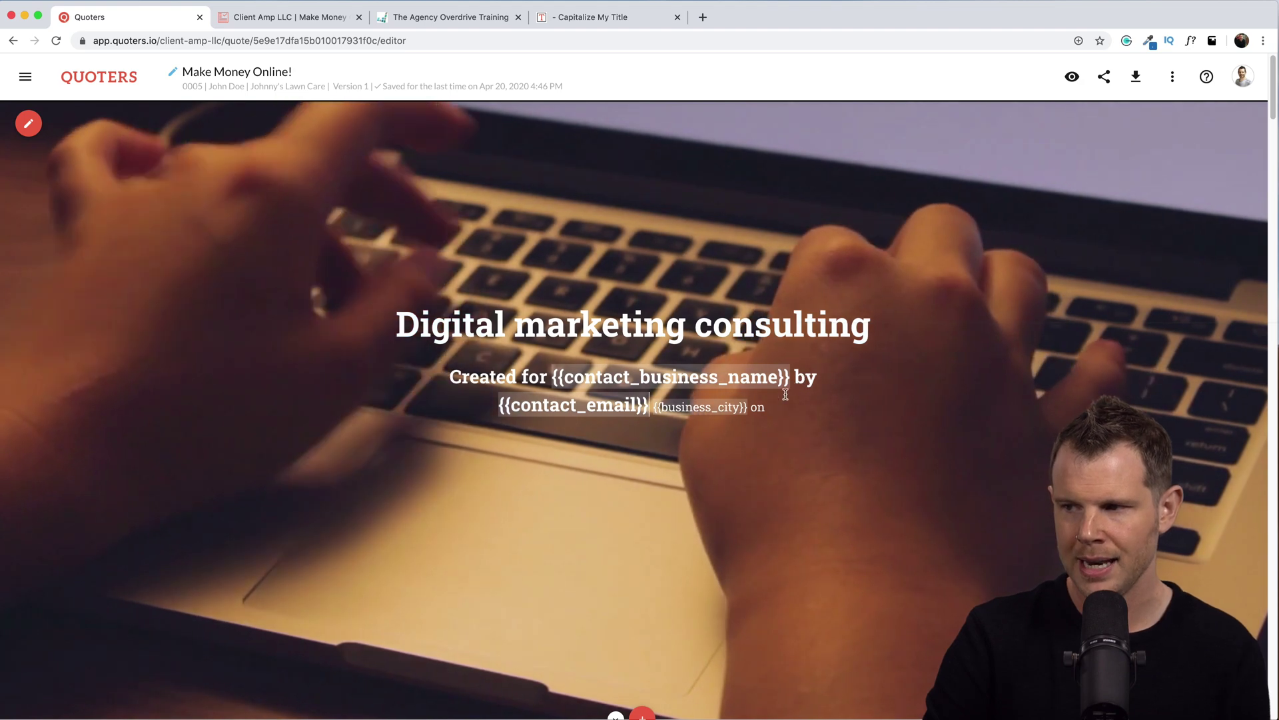
# Paste {{contact_email}} after 'on' at the end of the subtitle line.
pyautogui.click(775, 407)
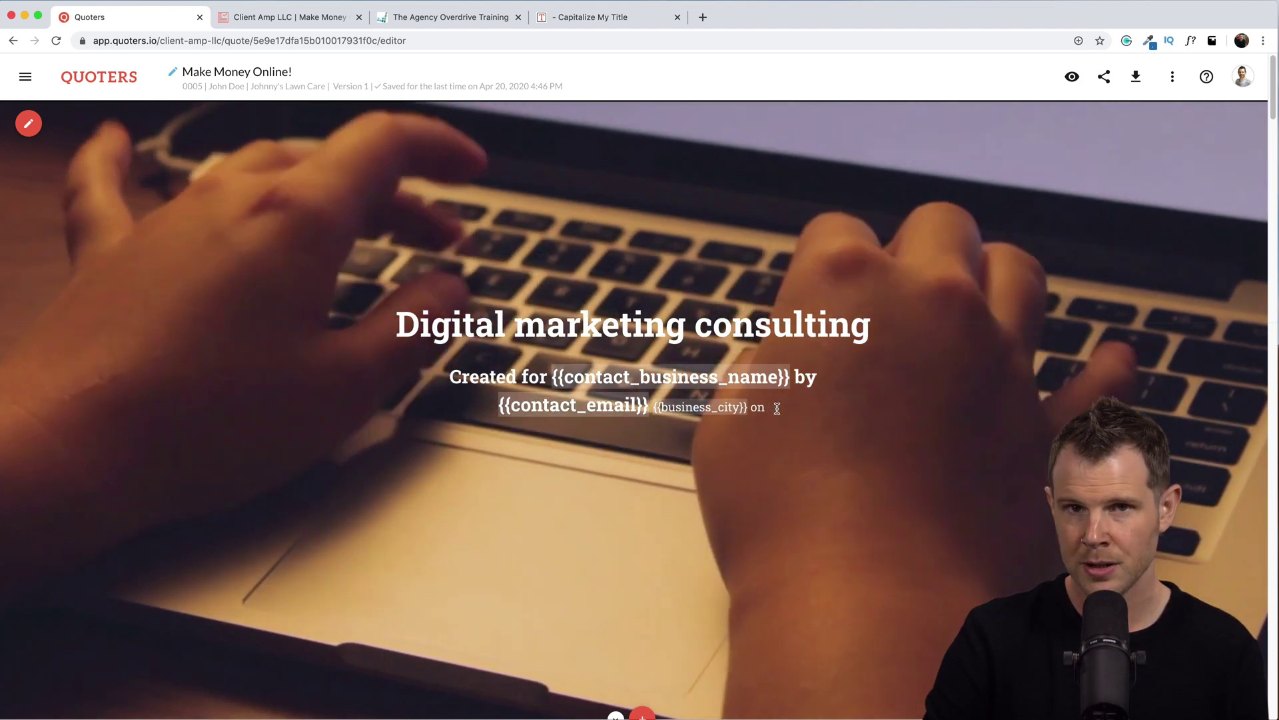
pyautogui.press('super+v')
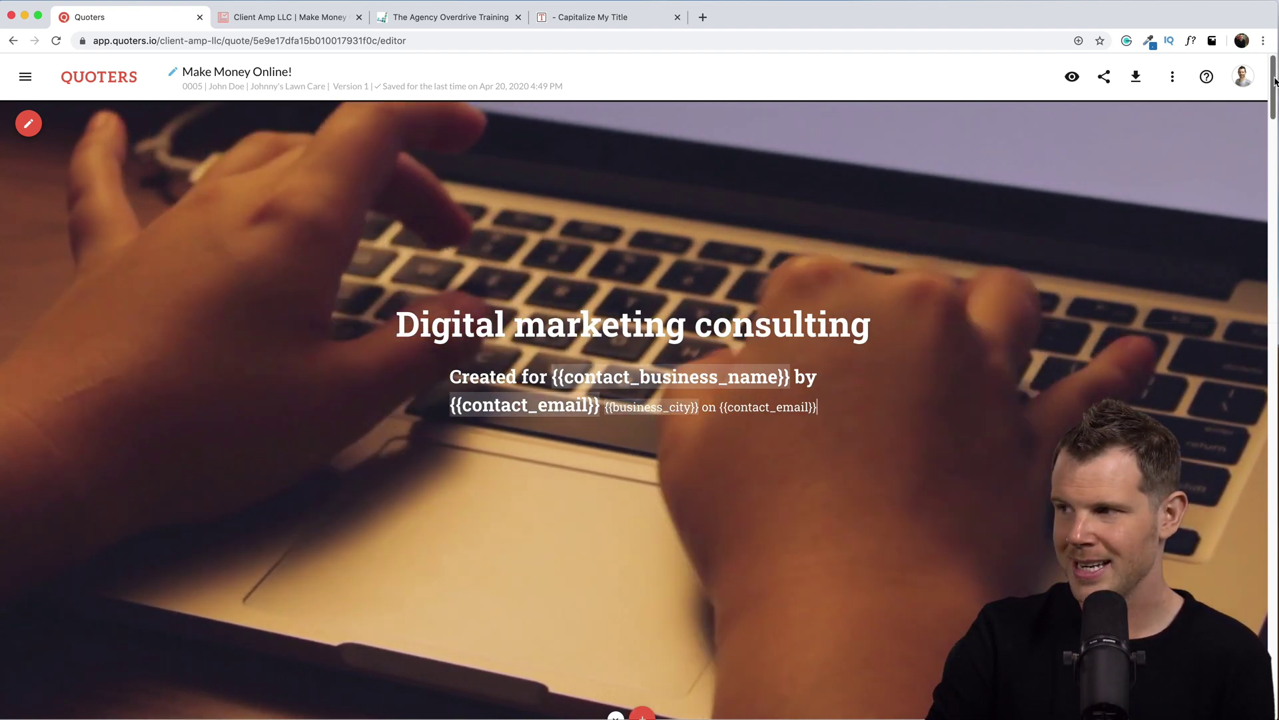
pyautogui.scroll(-2, 1270, 105)
pyautogui.moveTo(1270, 106); pyautogui.dragTo(1268, 158)
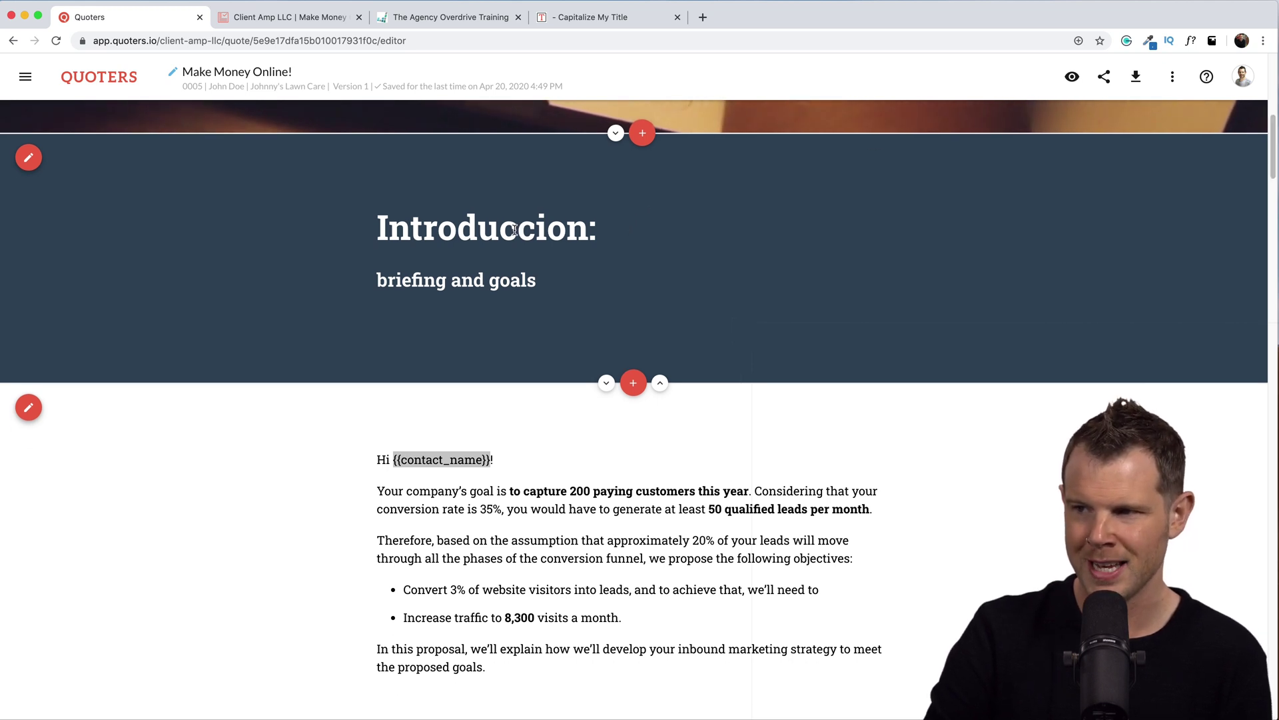
pyautogui.moveTo(565, 224); pyautogui.dragTo(600, 225)
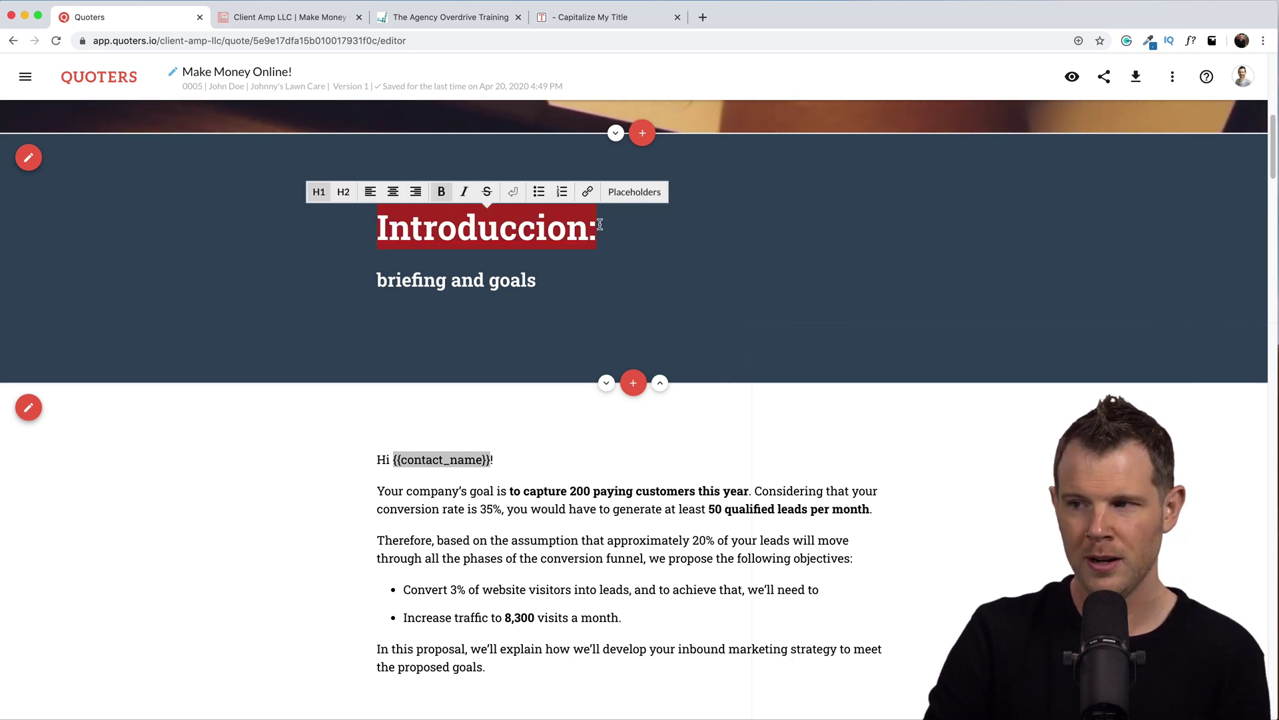
pyautogui.click(612, 295)
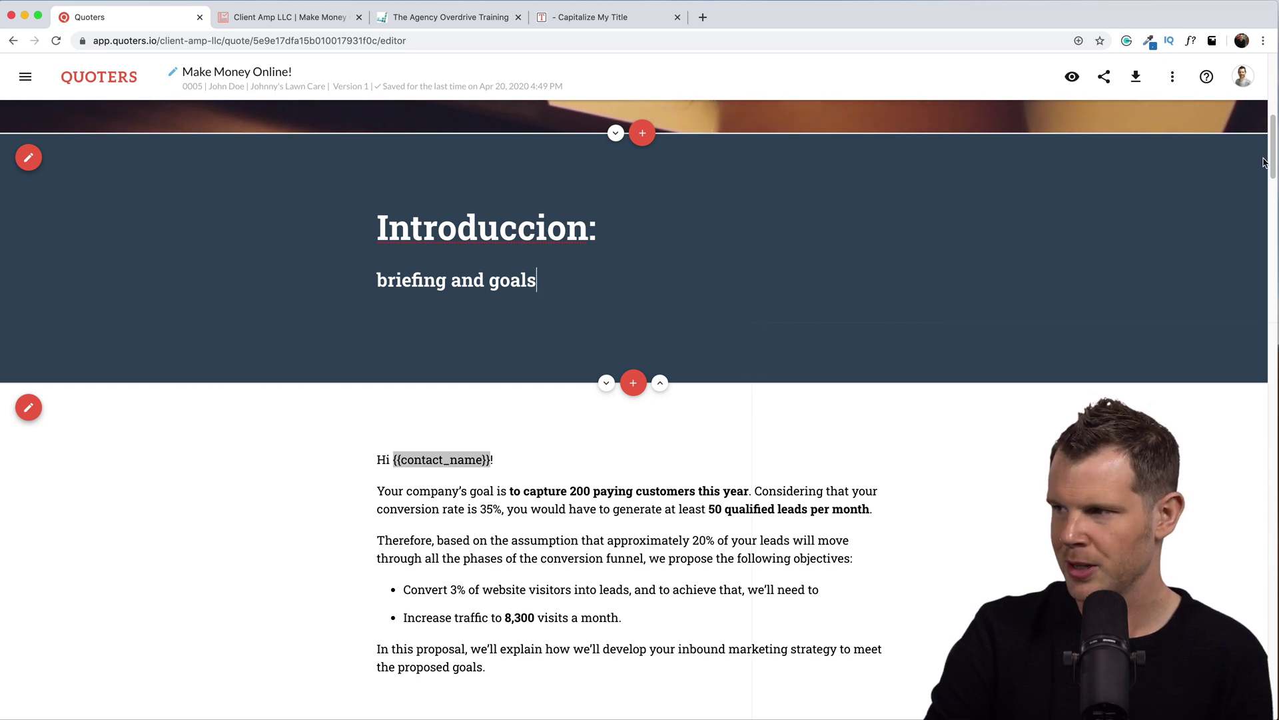
pyautogui.moveTo(1274, 149); pyautogui.dragTo(1274, 154)
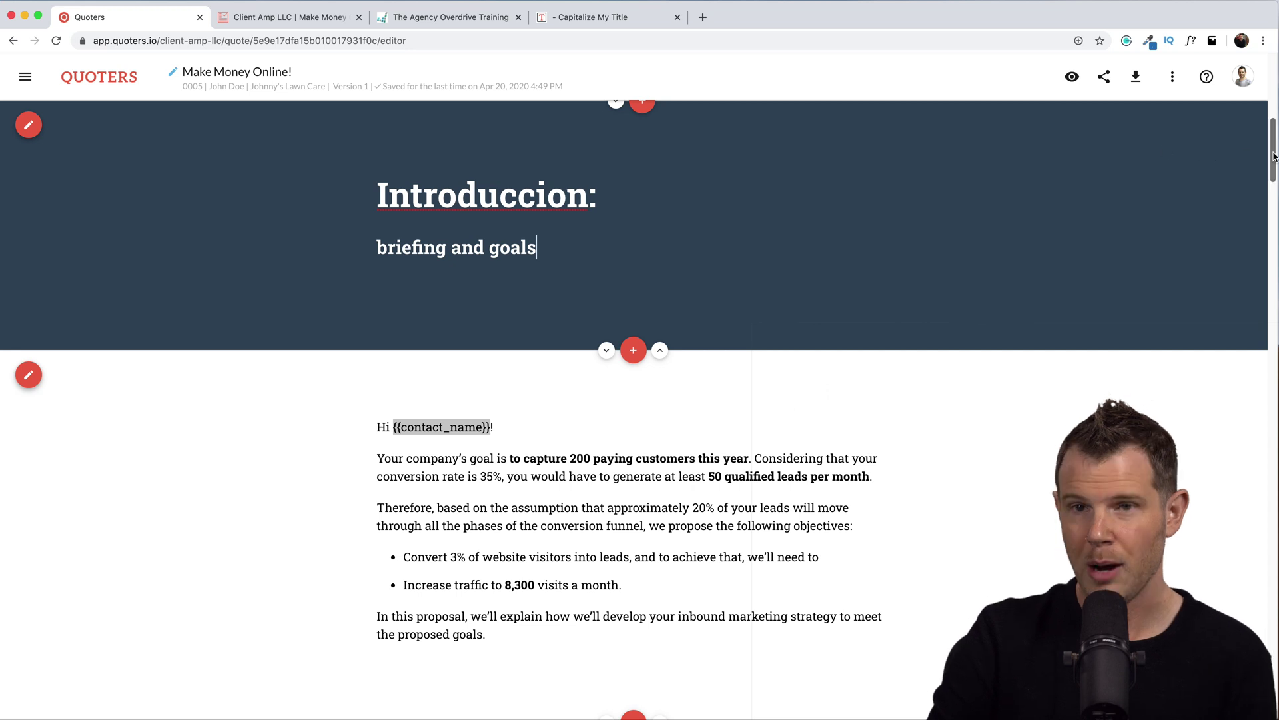
pyautogui.moveTo(1274, 156); pyautogui.dragTo(1260, 154)
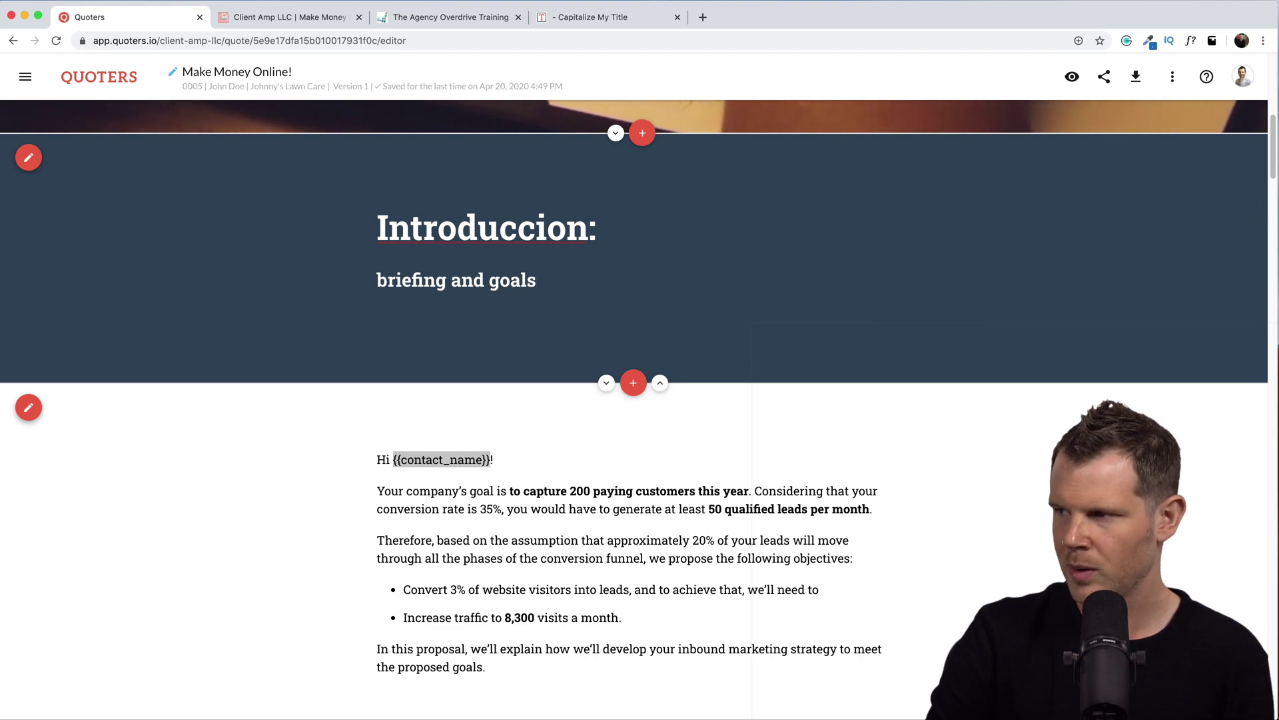
pyautogui.moveTo(1273, 159); pyautogui.dragTo(1265, 316)
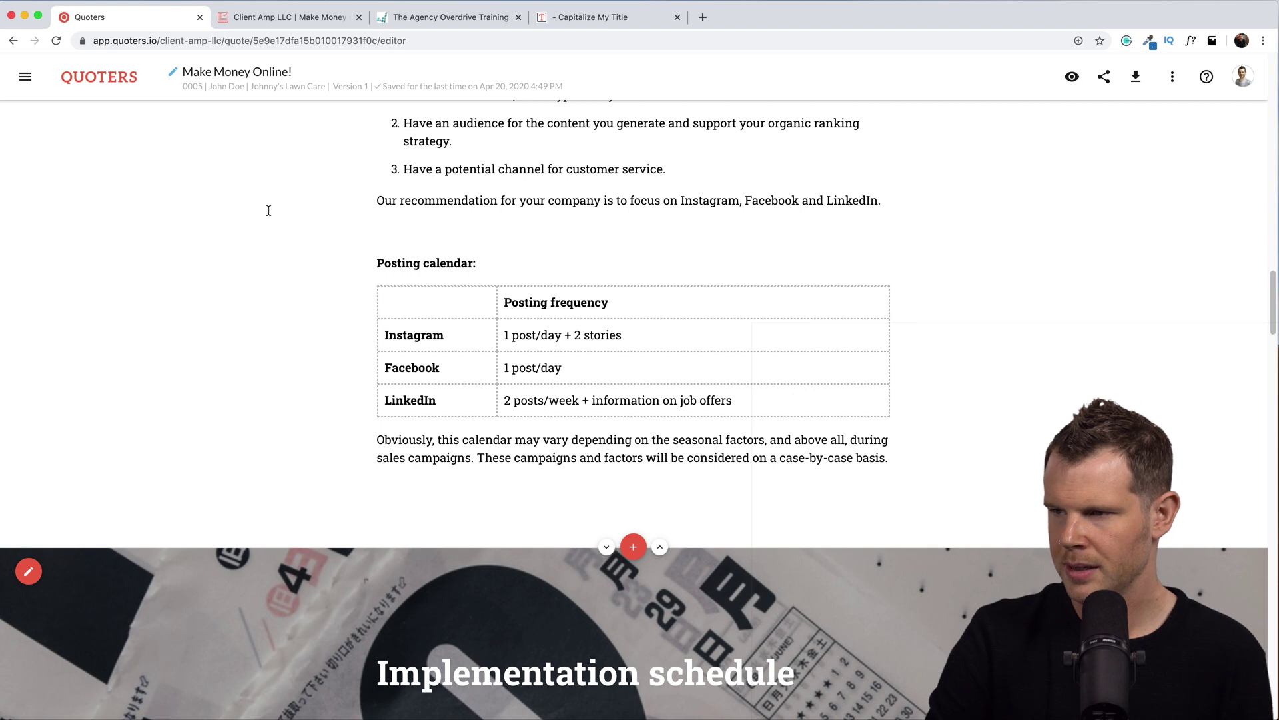
pyautogui.scroll(-7, 497, 223)
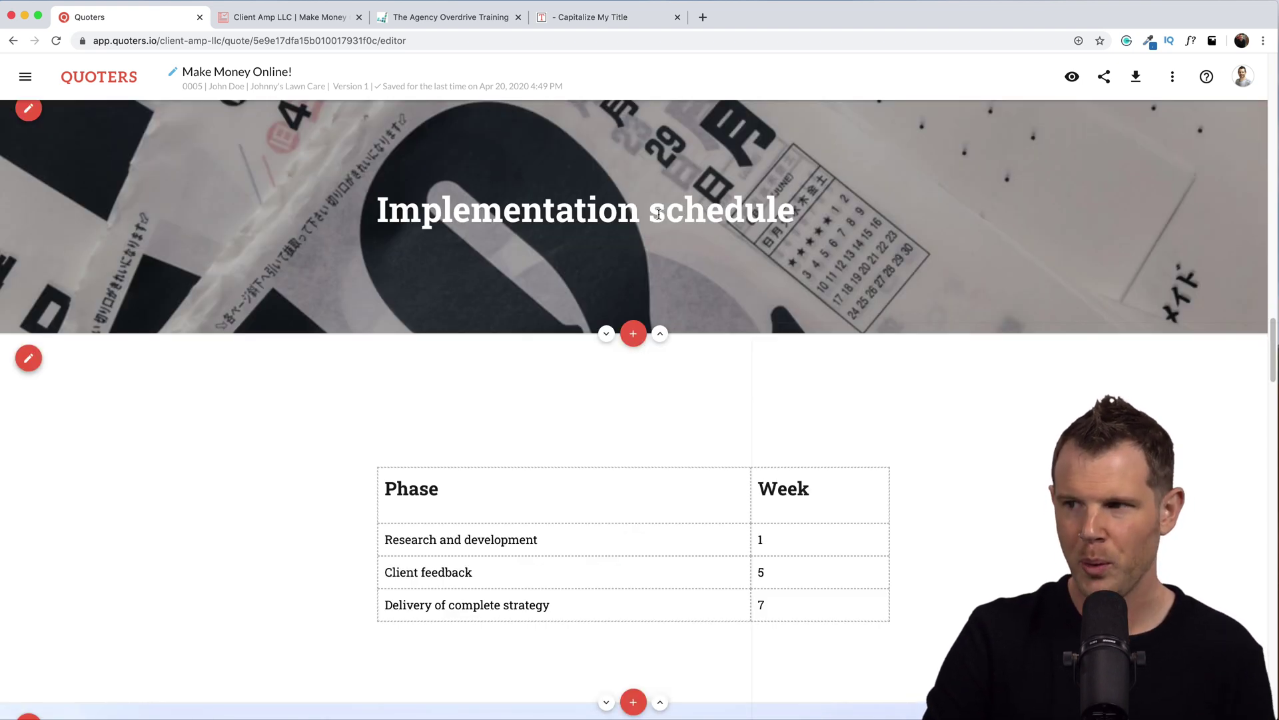
# Convert the heading to 'Digital Marketing Consulting' in Capitalize My Title and copy it.
pyautogui.click(578, 16)
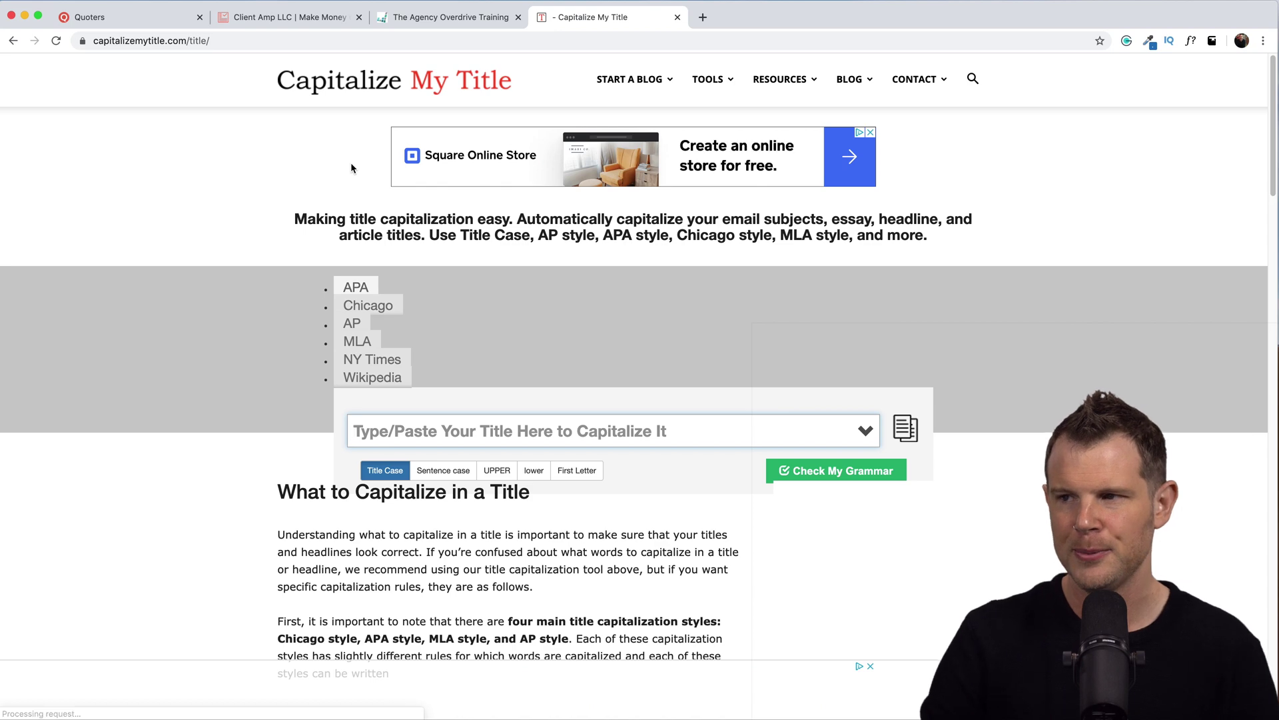
pyautogui.click(281, 16)
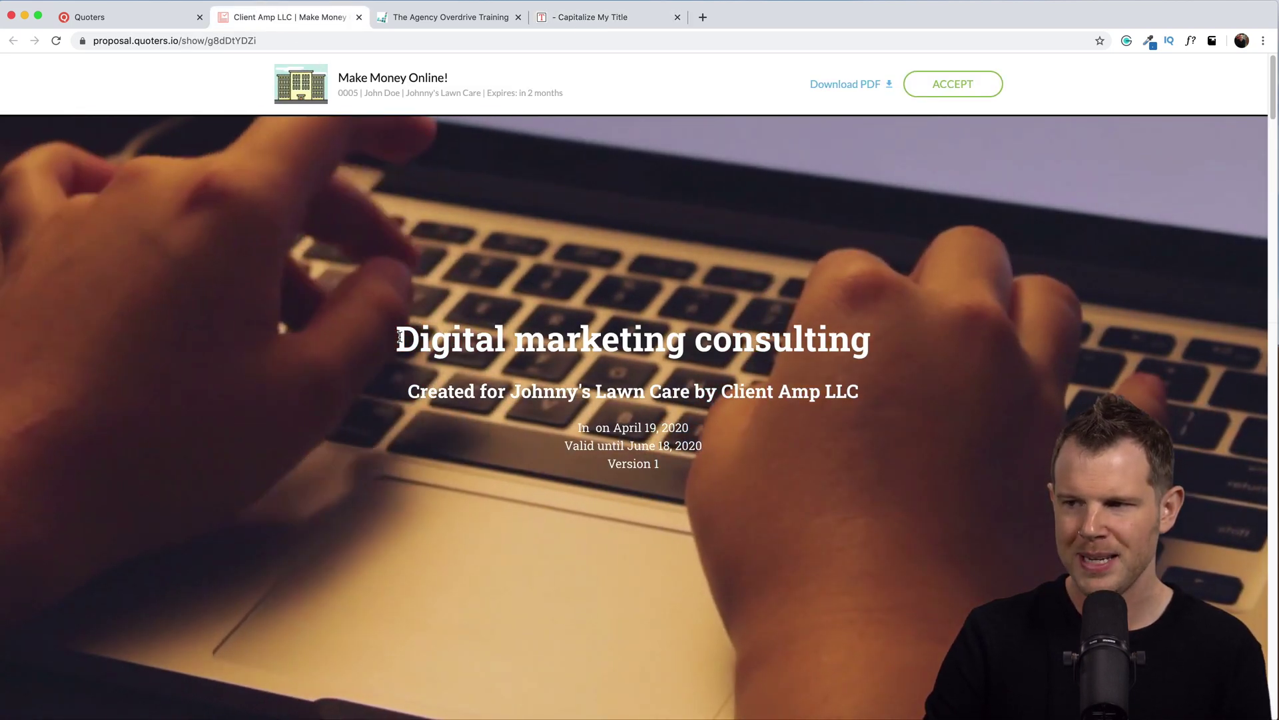
pyautogui.moveTo(402, 337); pyautogui.dragTo(882, 343)
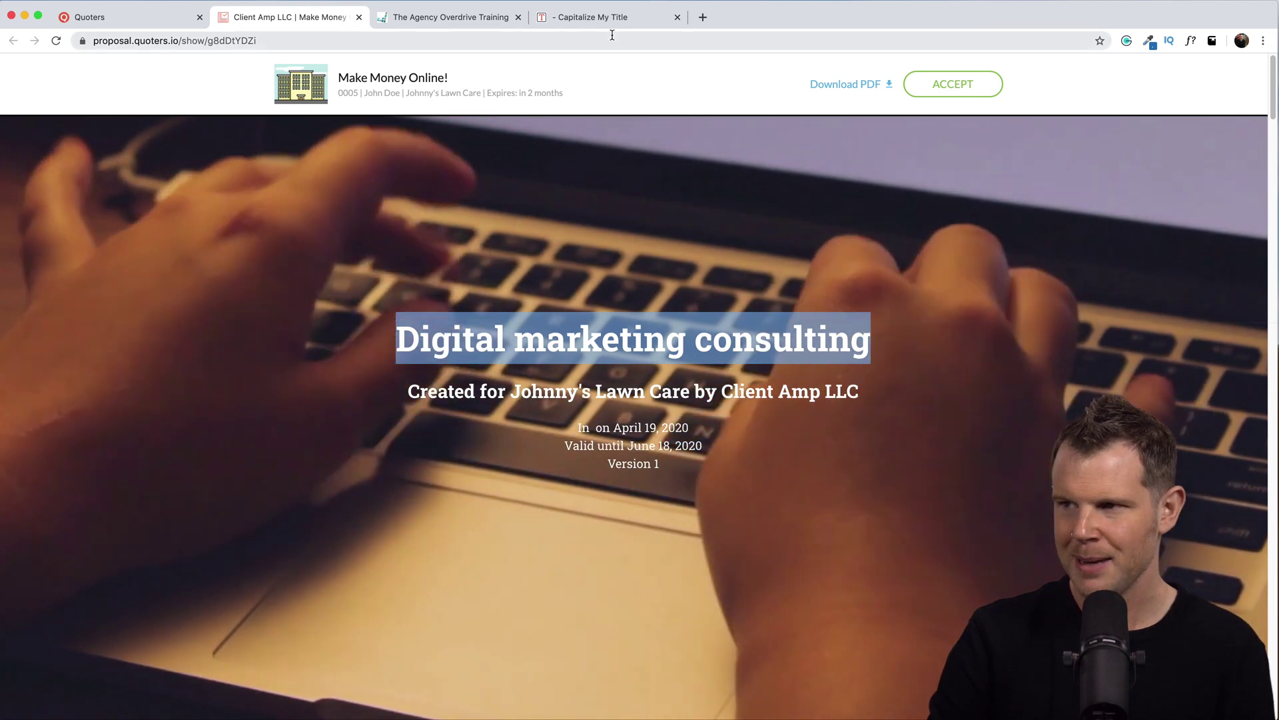
pyautogui.click(602, 18)
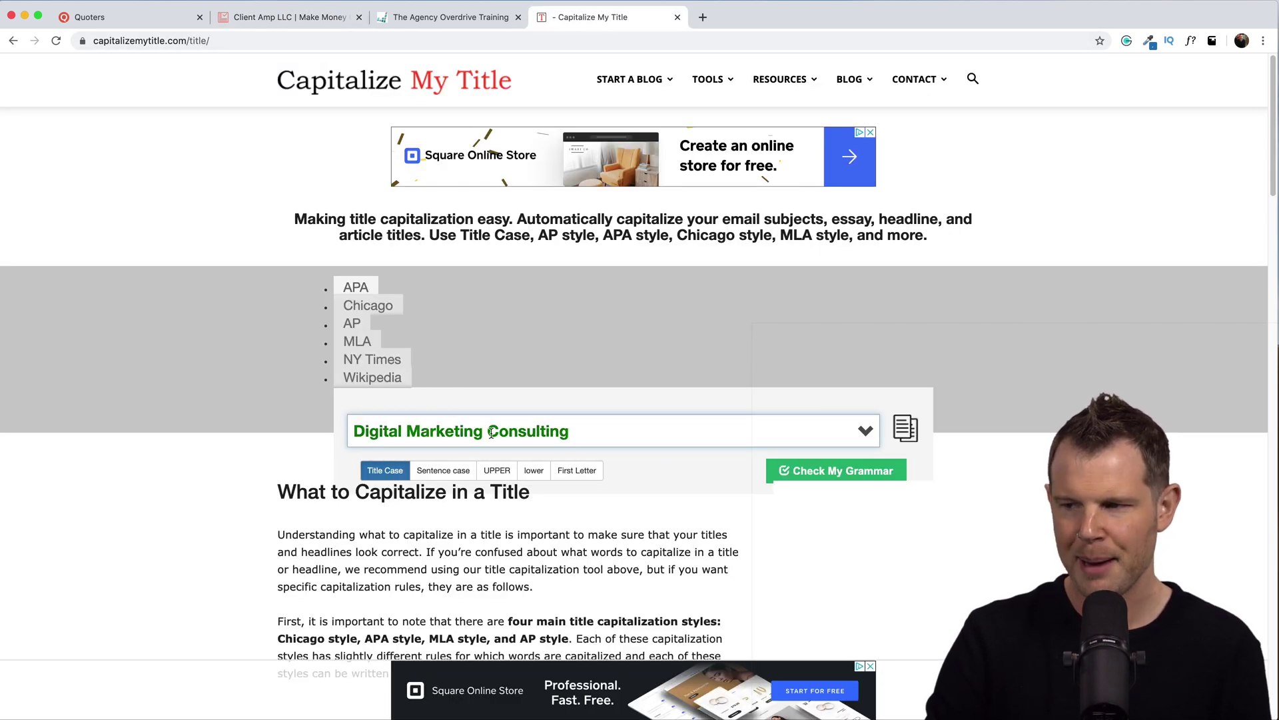
pyautogui.click(907, 427)
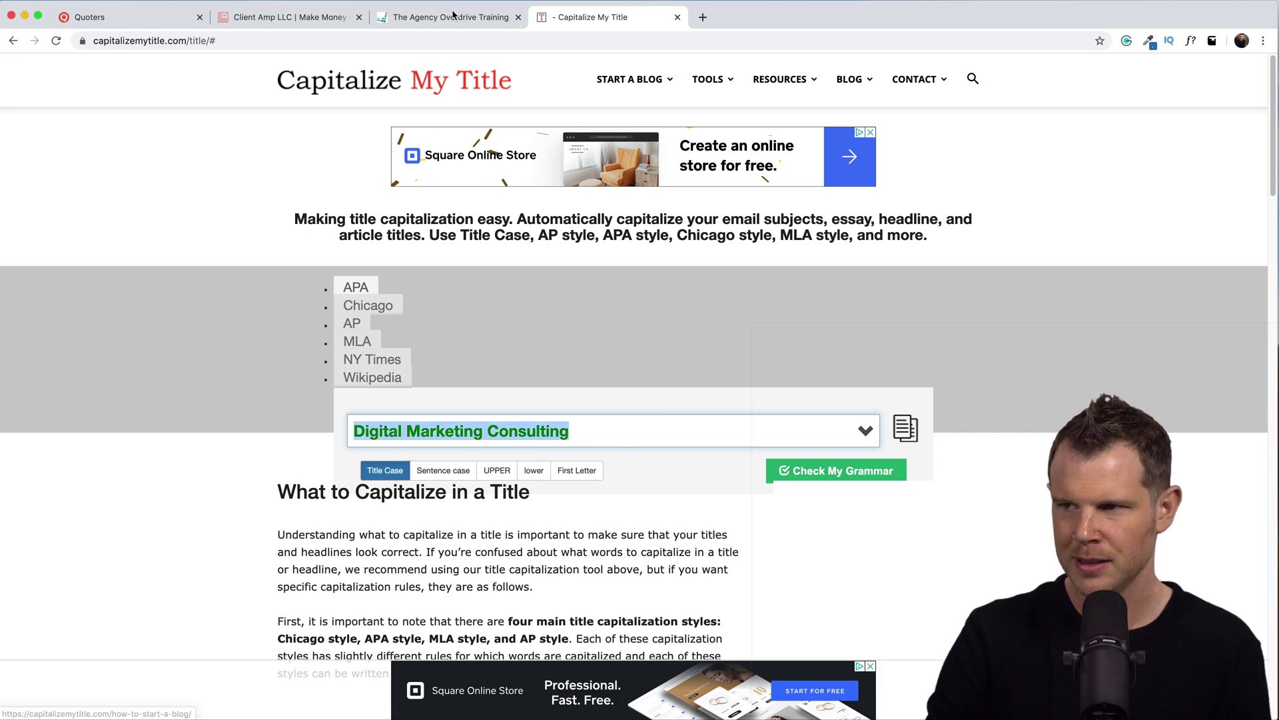
pyautogui.click(293, 18)
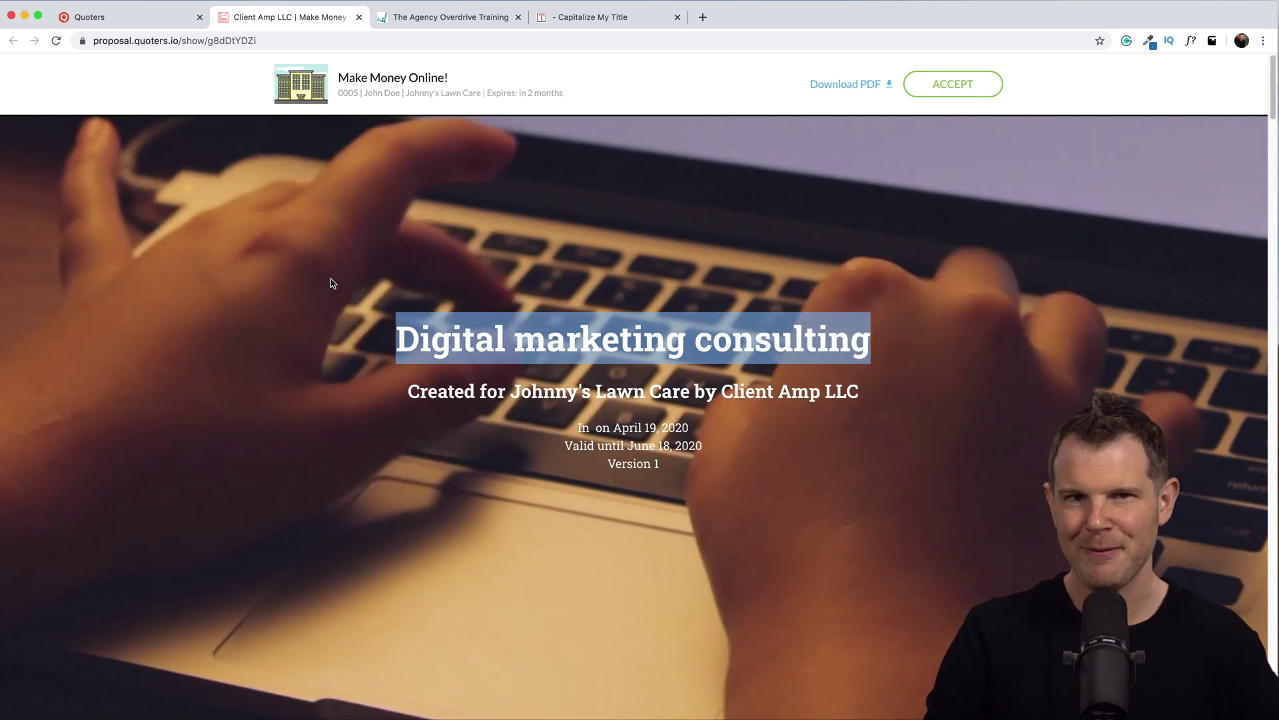
pyautogui.press('super+1')
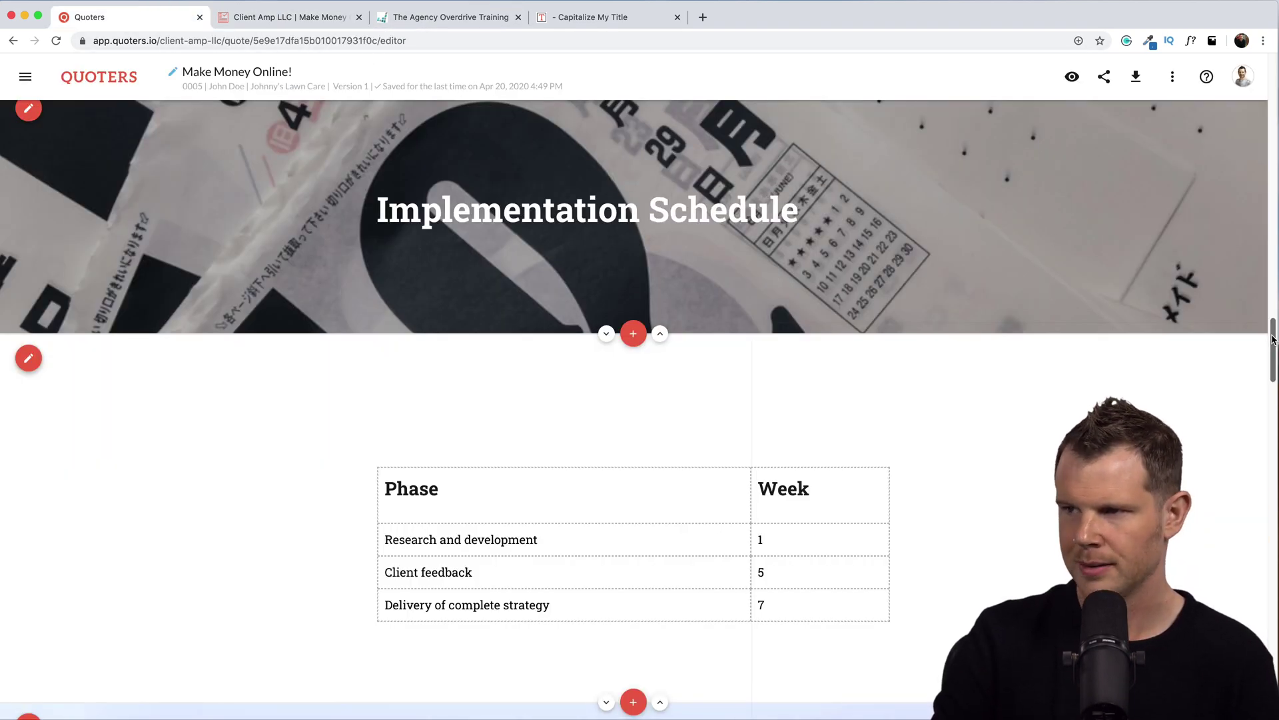
pyautogui.moveTo(1270, 340); pyautogui.dragTo(1261, 405)
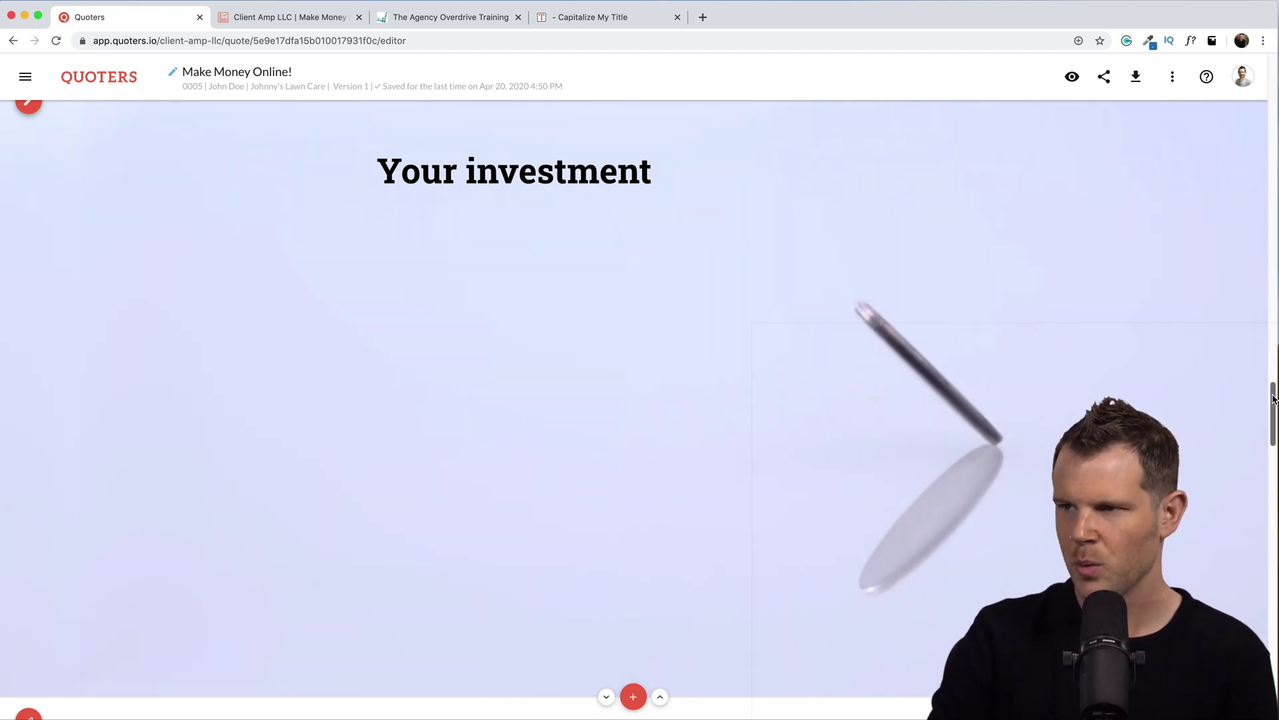
pyautogui.moveTo(1271, 408); pyautogui.dragTo(1271, 421)
pyautogui.scroll(-5, 1107, 252)
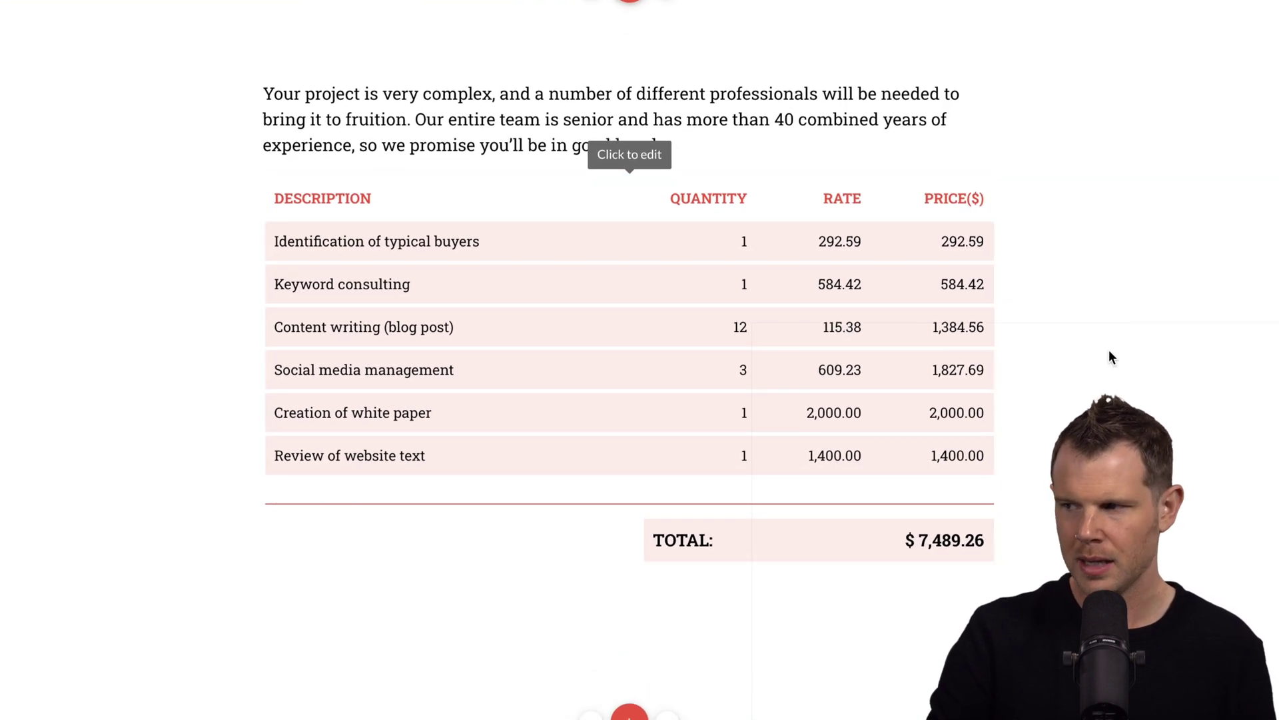
pyautogui.scroll(-10, 640, 360)
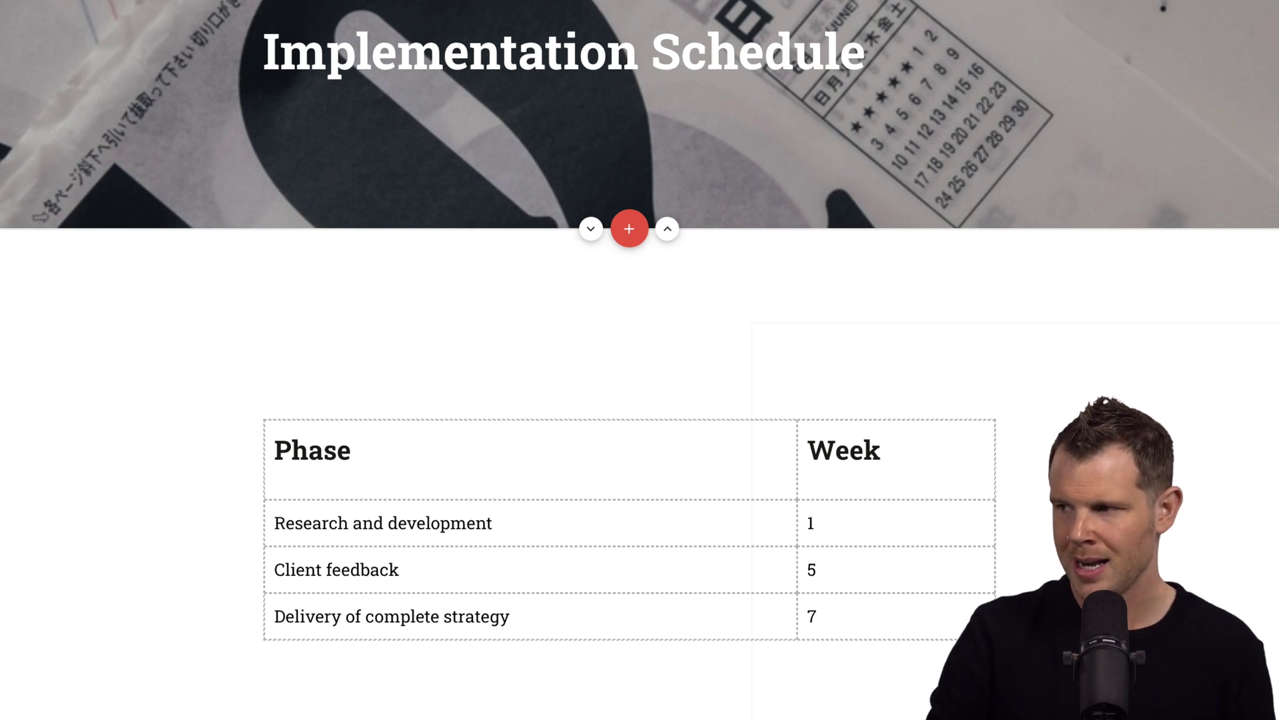
pyautogui.scroll(-4, 640, 359)
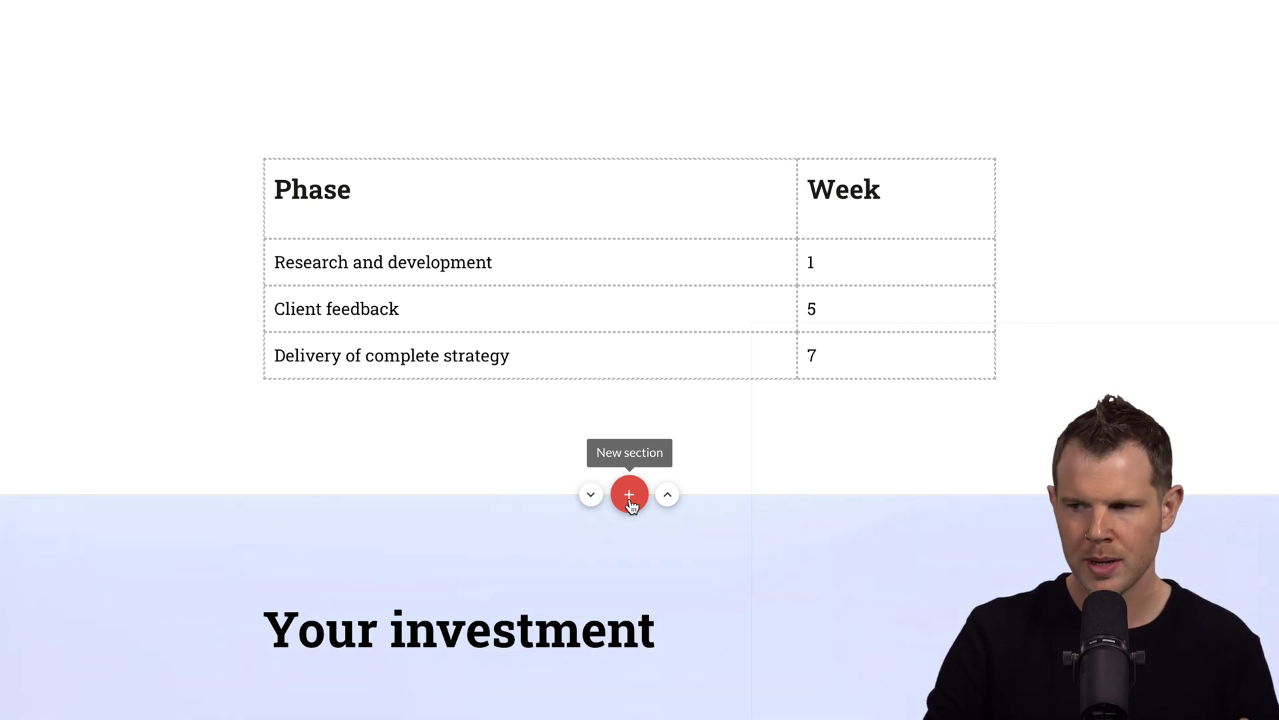
# Add a new section below the schedule and open the Your investment options.
pyautogui.click(629, 494)
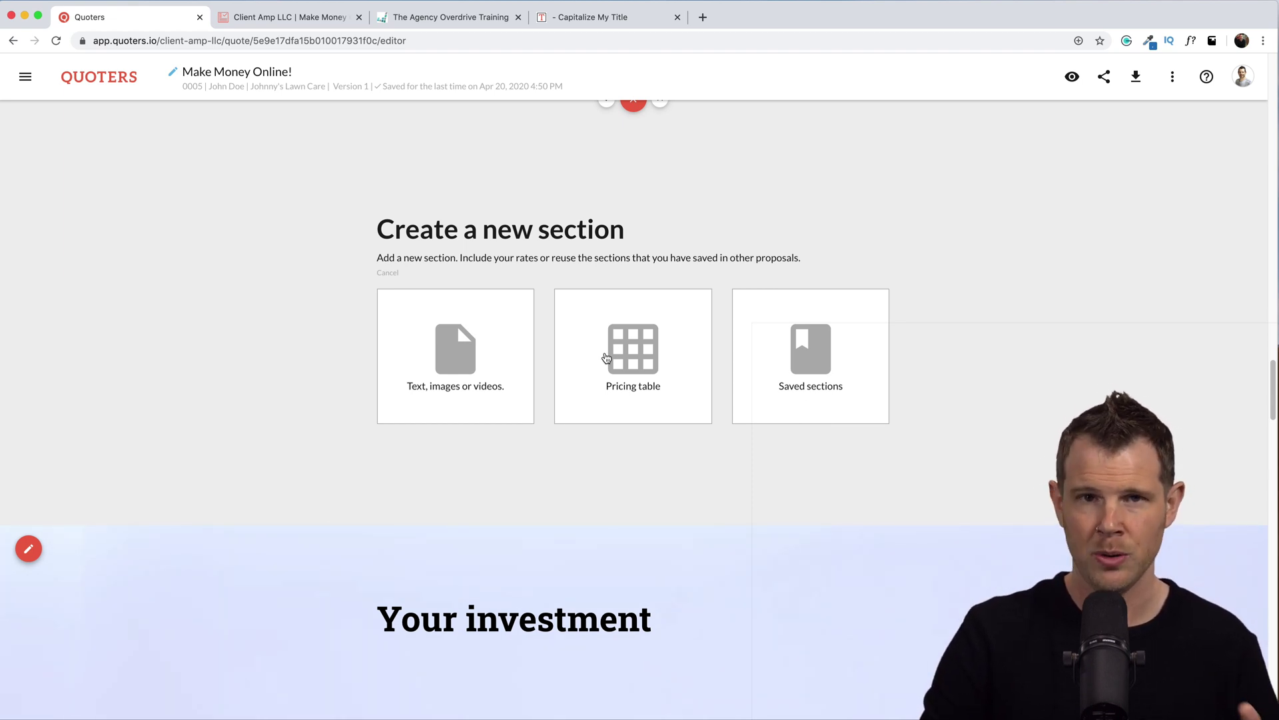
pyautogui.scroll(-5, 607, 358)
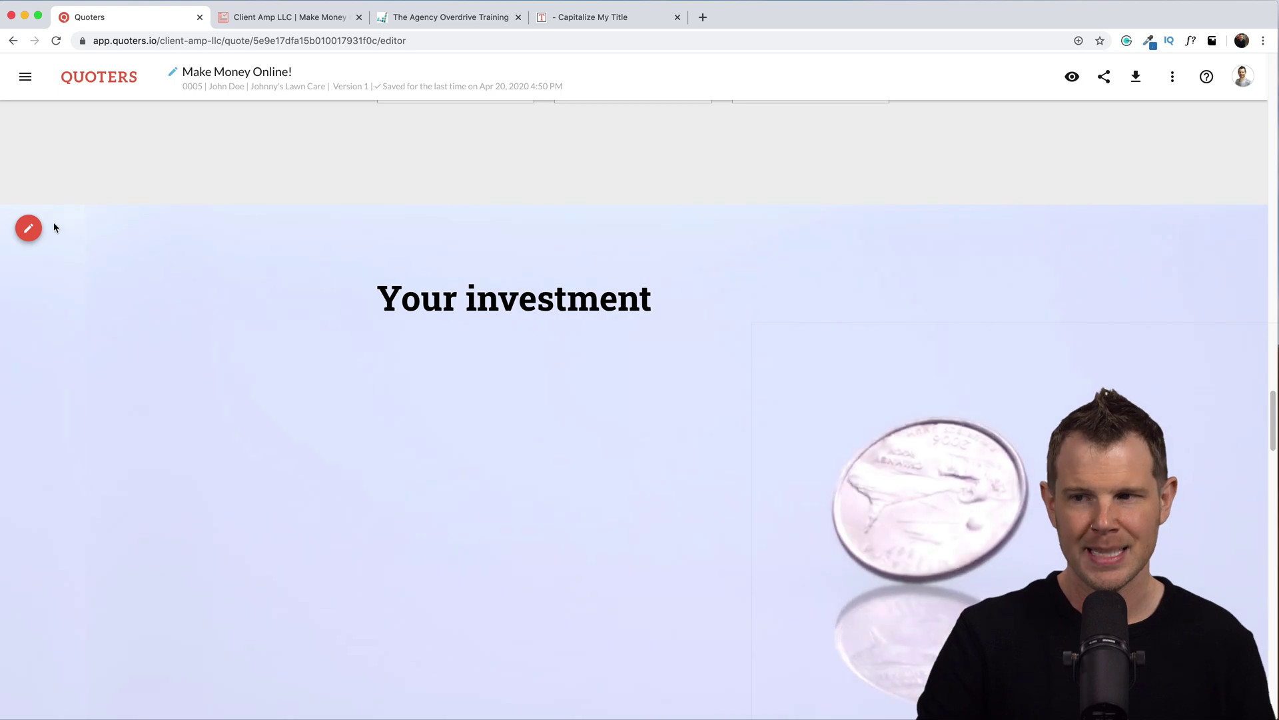
pyautogui.click(30, 231)
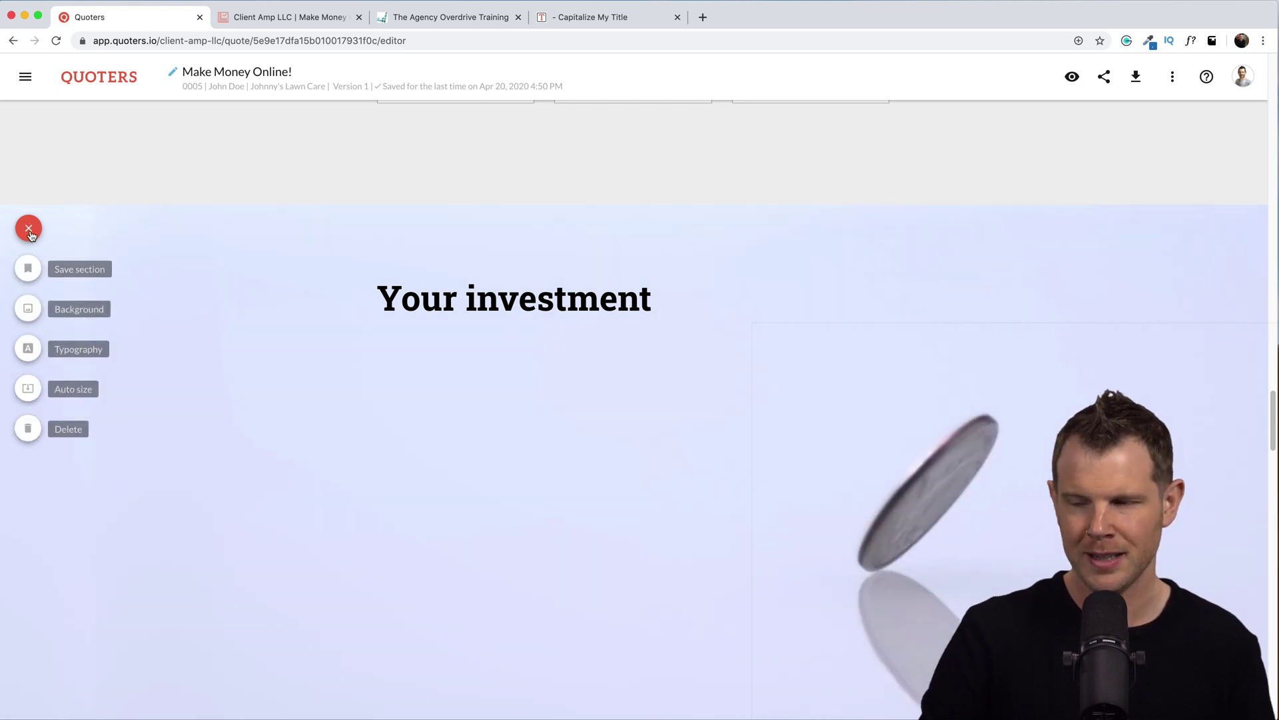
pyautogui.scroll(6, 560, 408)
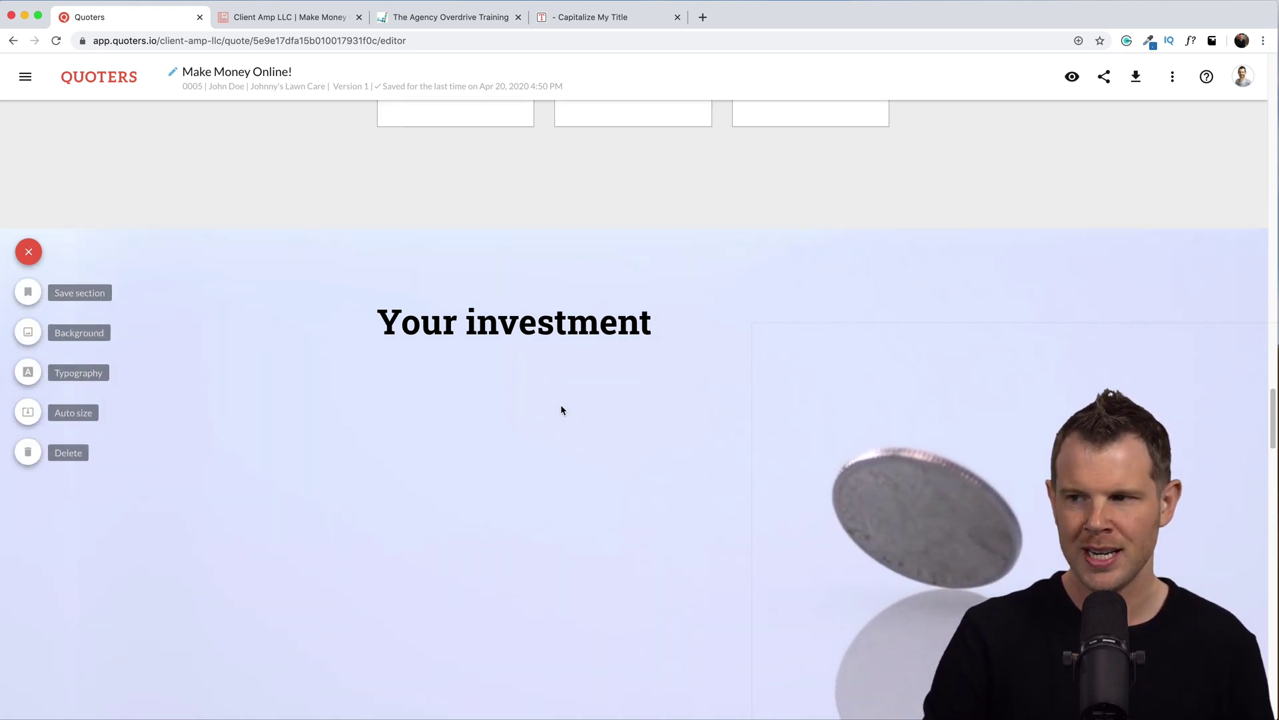
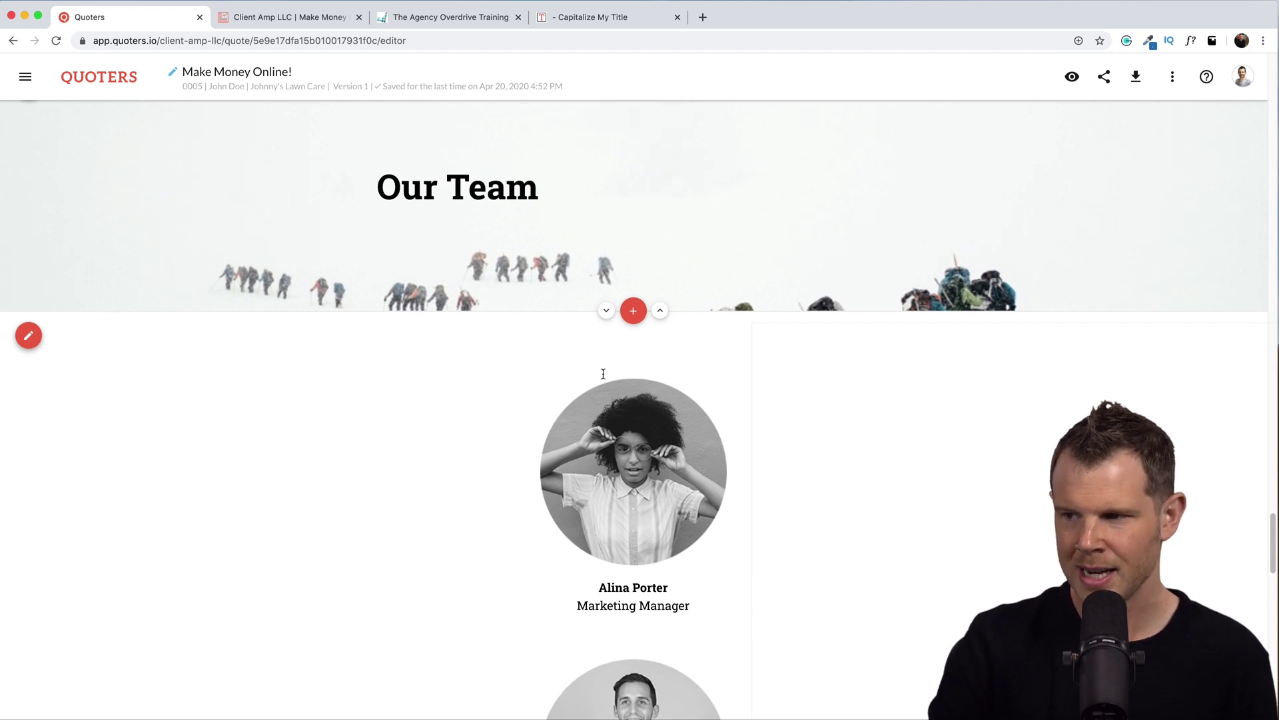
# Centre-align the Our Team heading and scroll through the team profiles to the closing sections.
pyautogui.tripleClick(412, 180)
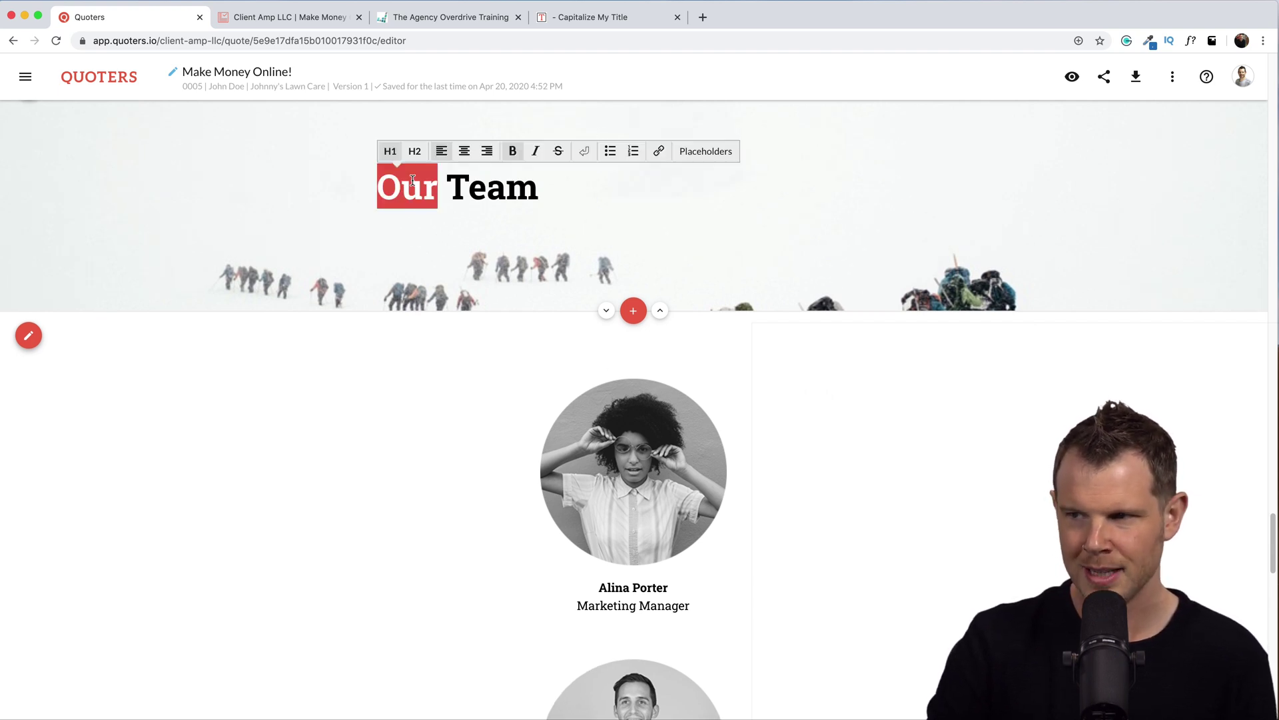
pyautogui.click(364, 151)
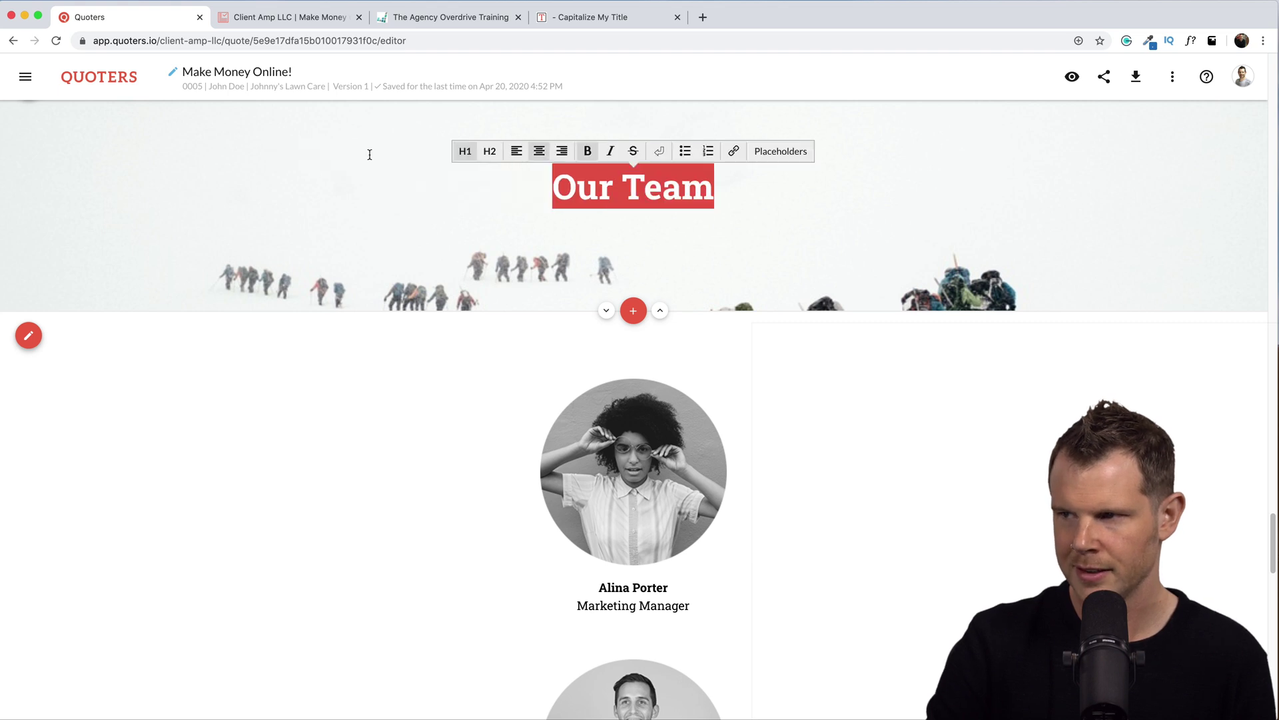
pyautogui.click(823, 429)
pyautogui.scroll(-5, 563, 591)
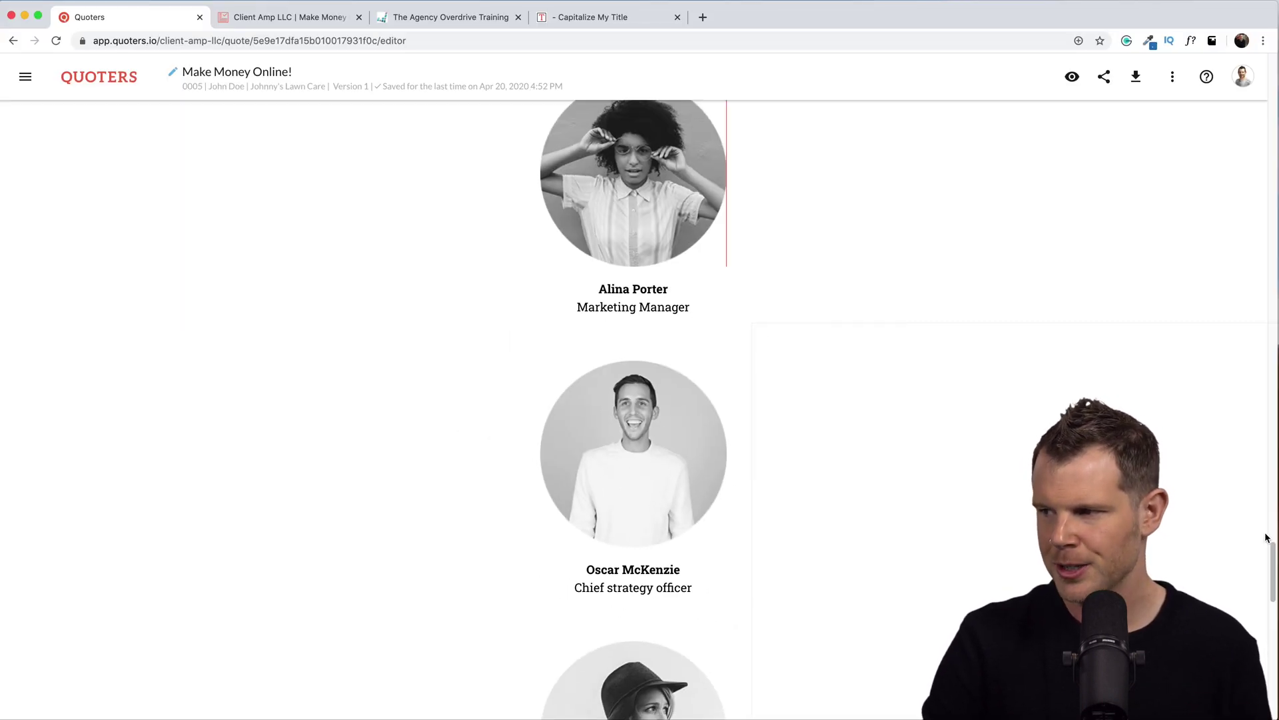
pyautogui.scroll(-4, 1267, 537)
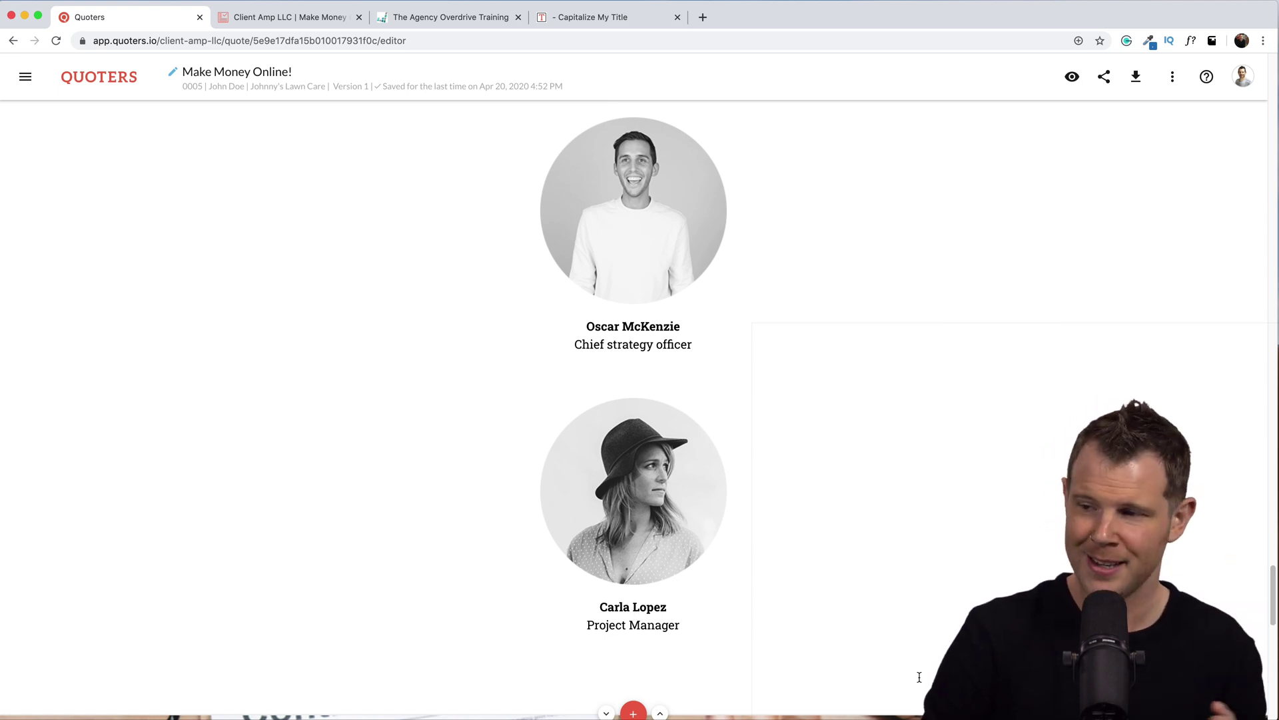
pyautogui.moveTo(1273, 614); pyautogui.dragTo(1272, 687)
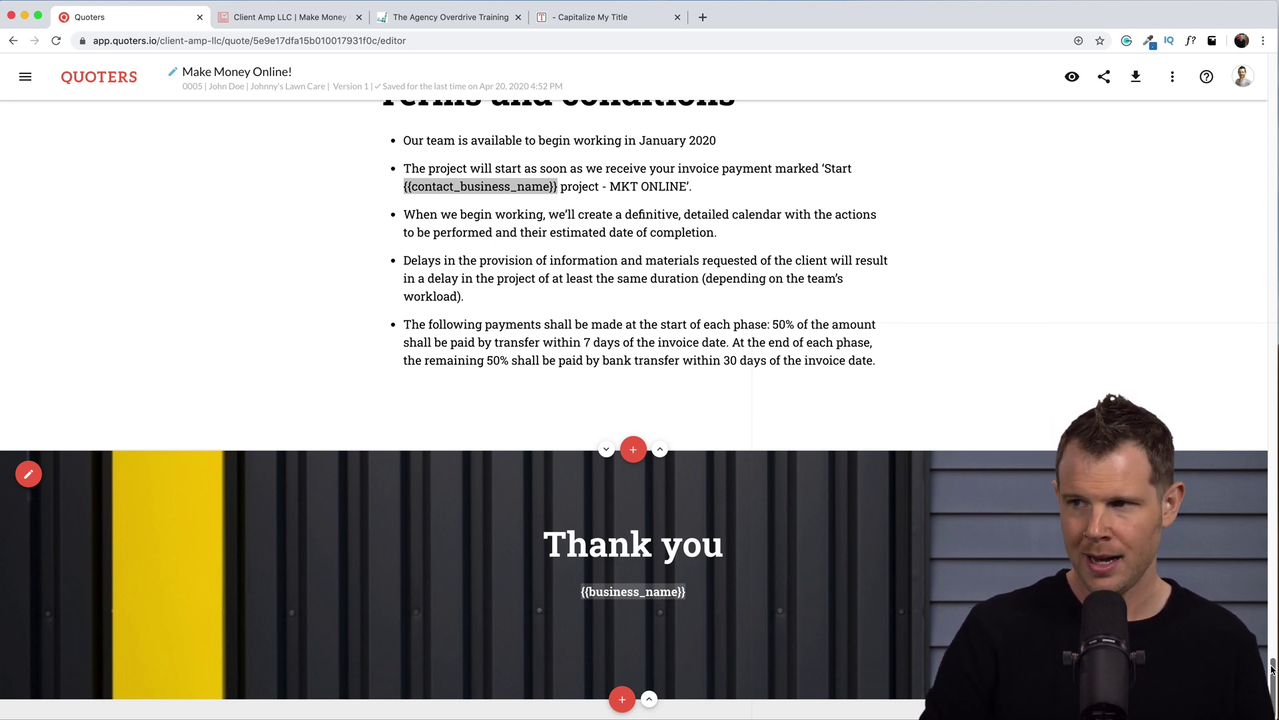
# Switch to The Agency Overdrive Training browser tab.
pyautogui.click(429, 20)
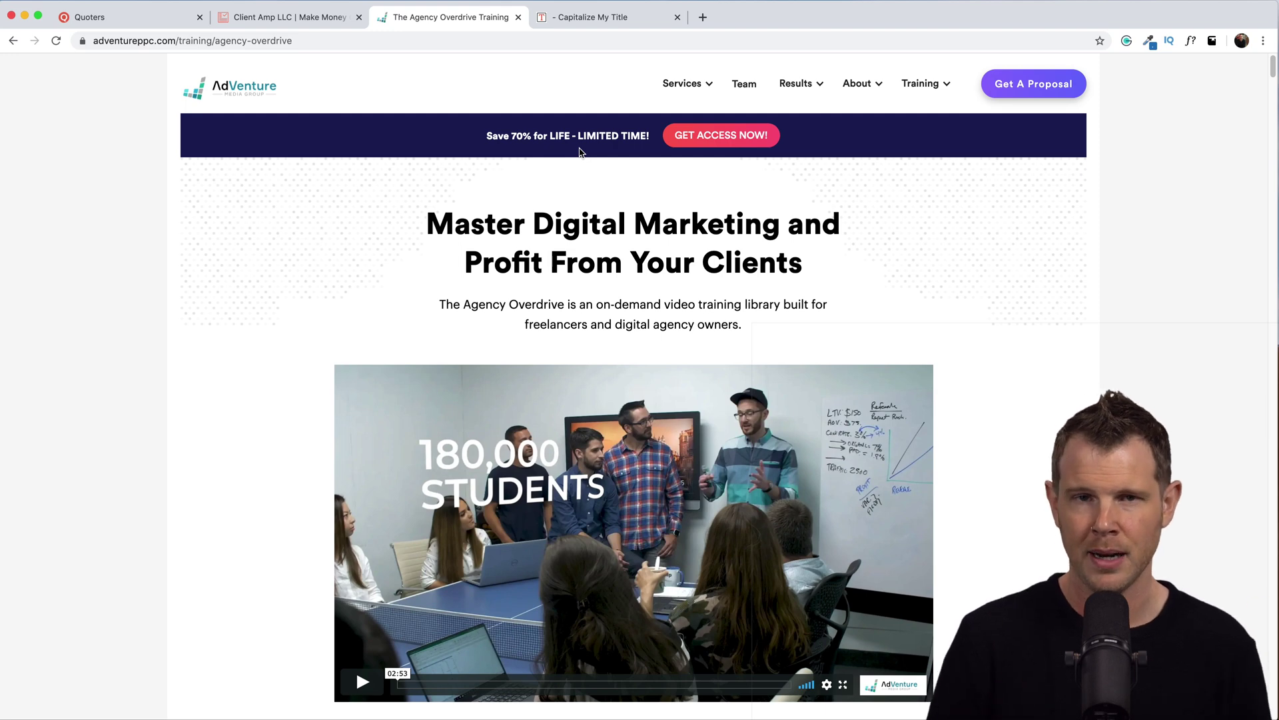
# Back in the Quoters proposal, insert a blank line before the Introduction's 'Therefore' paragraph.
pyautogui.press('super+1')
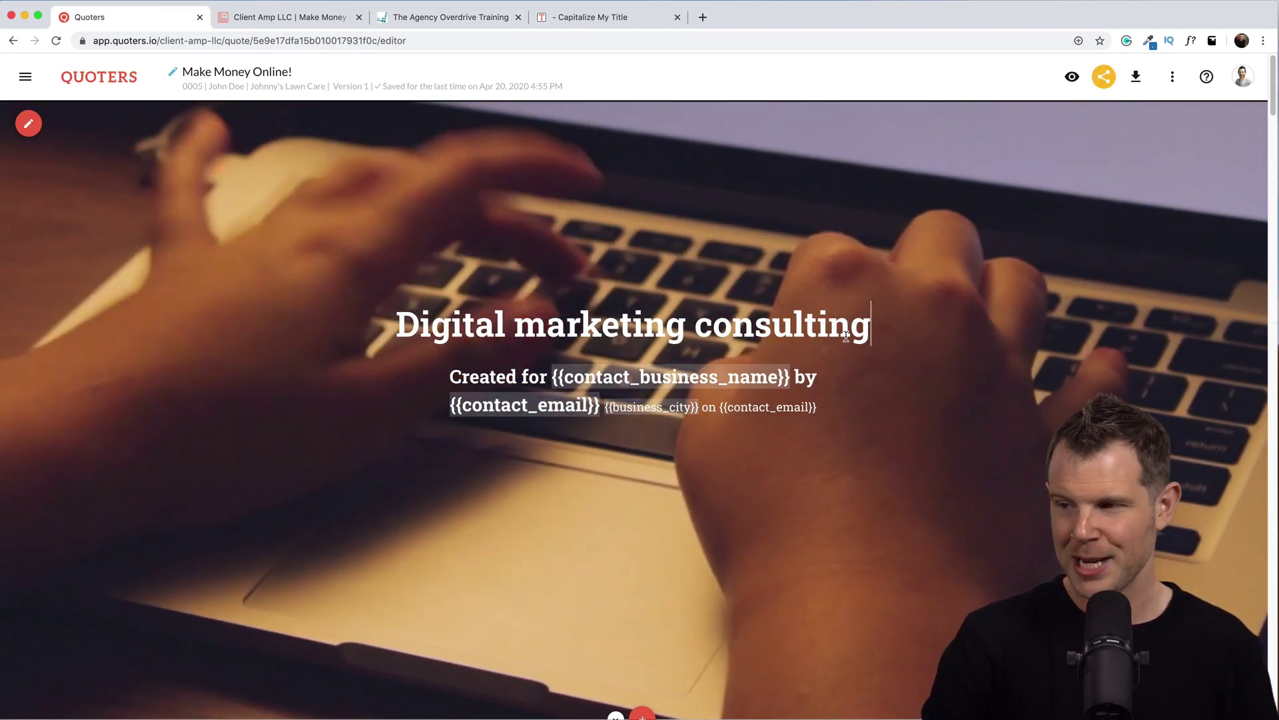
pyautogui.click(827, 407)
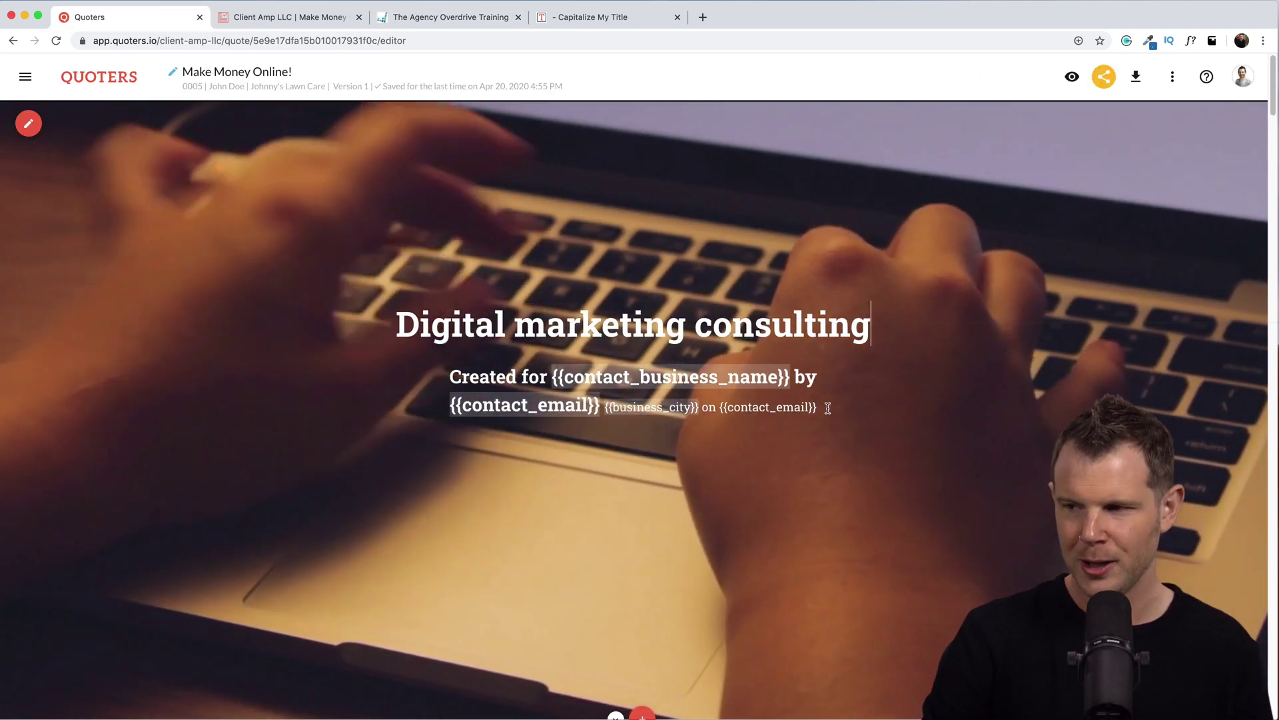
pyautogui.scroll(-10, 825, 417)
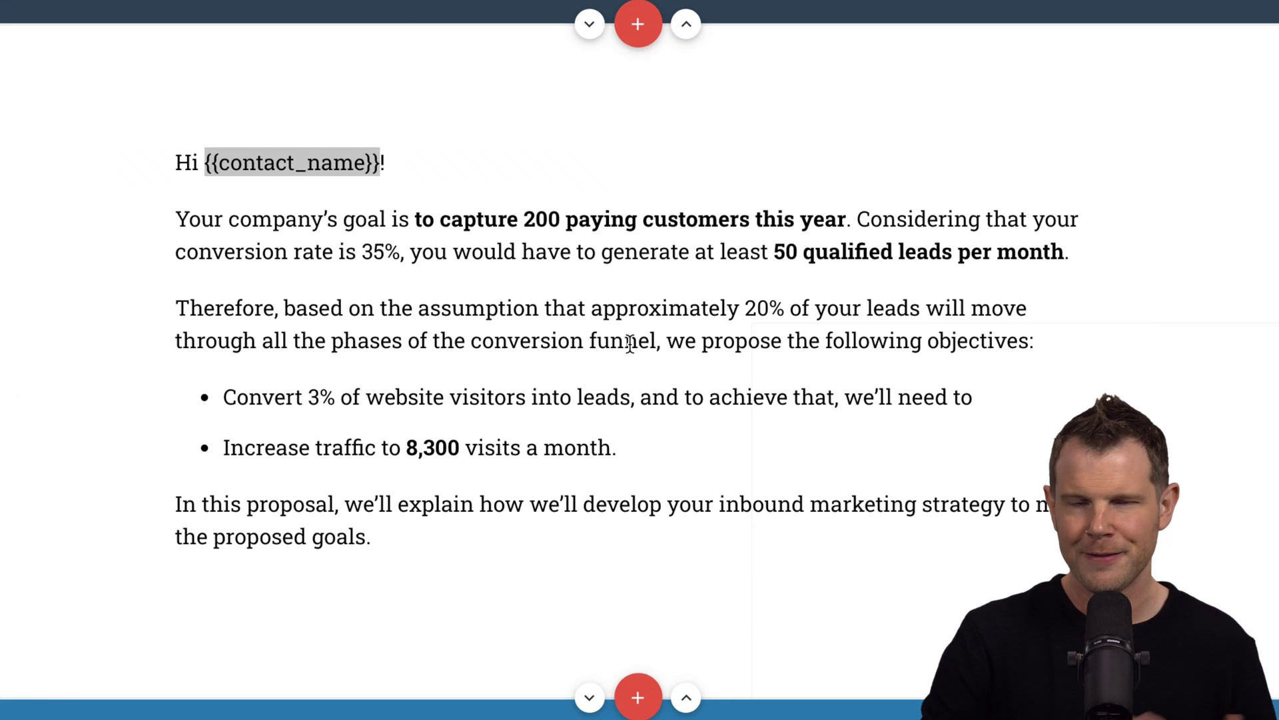
pyautogui.click(143, 274)
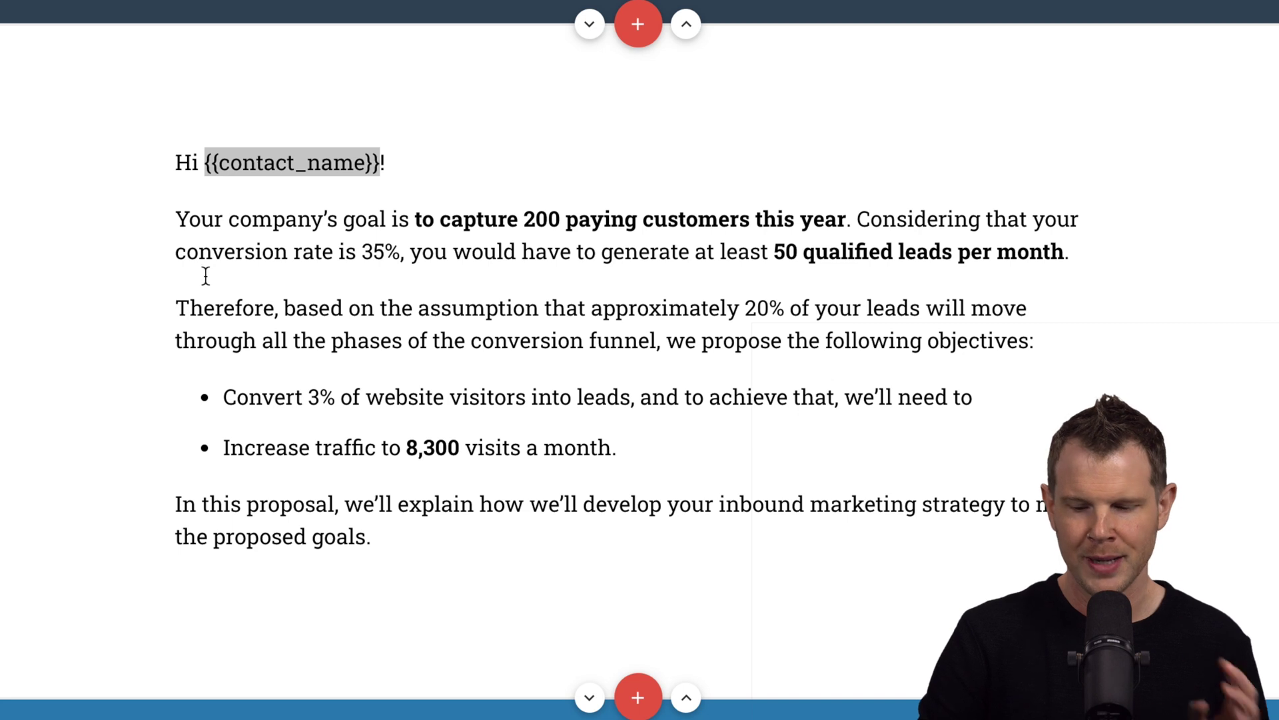
pyautogui.press('Return')
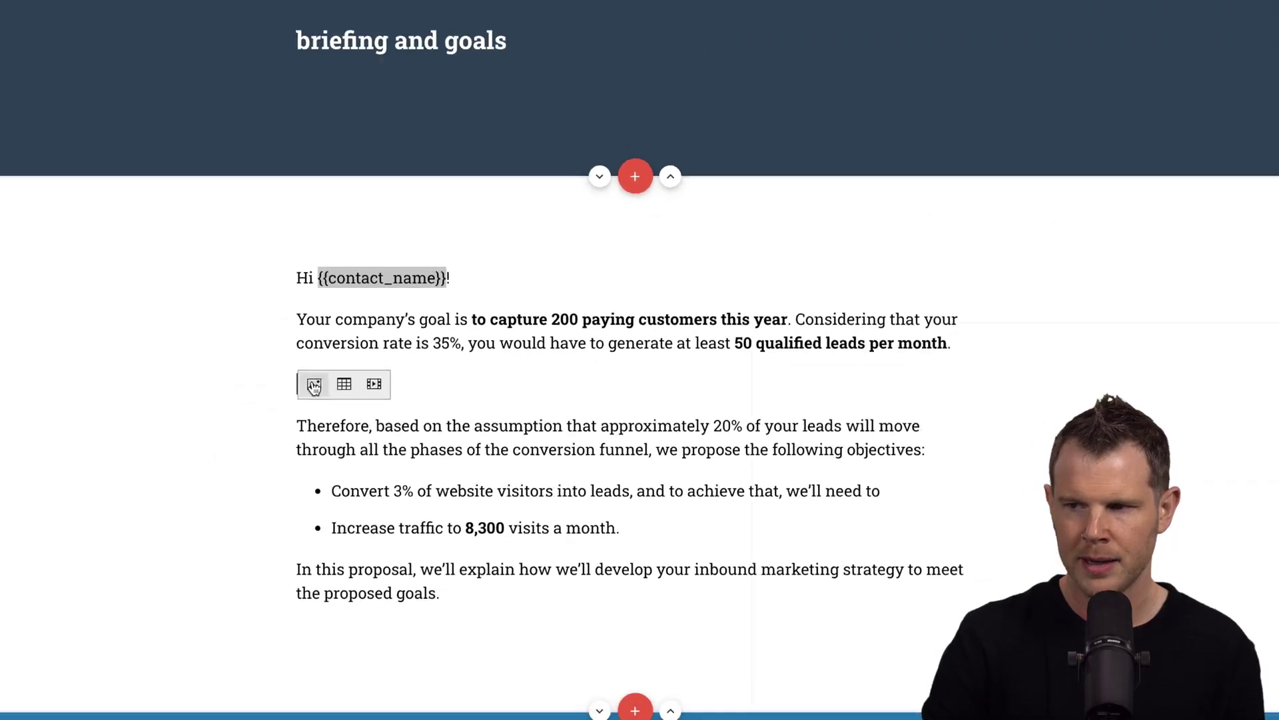
# Insert the cave photo from the gallery into the blank line and resize it smaller.
pyautogui.click(199, 310)
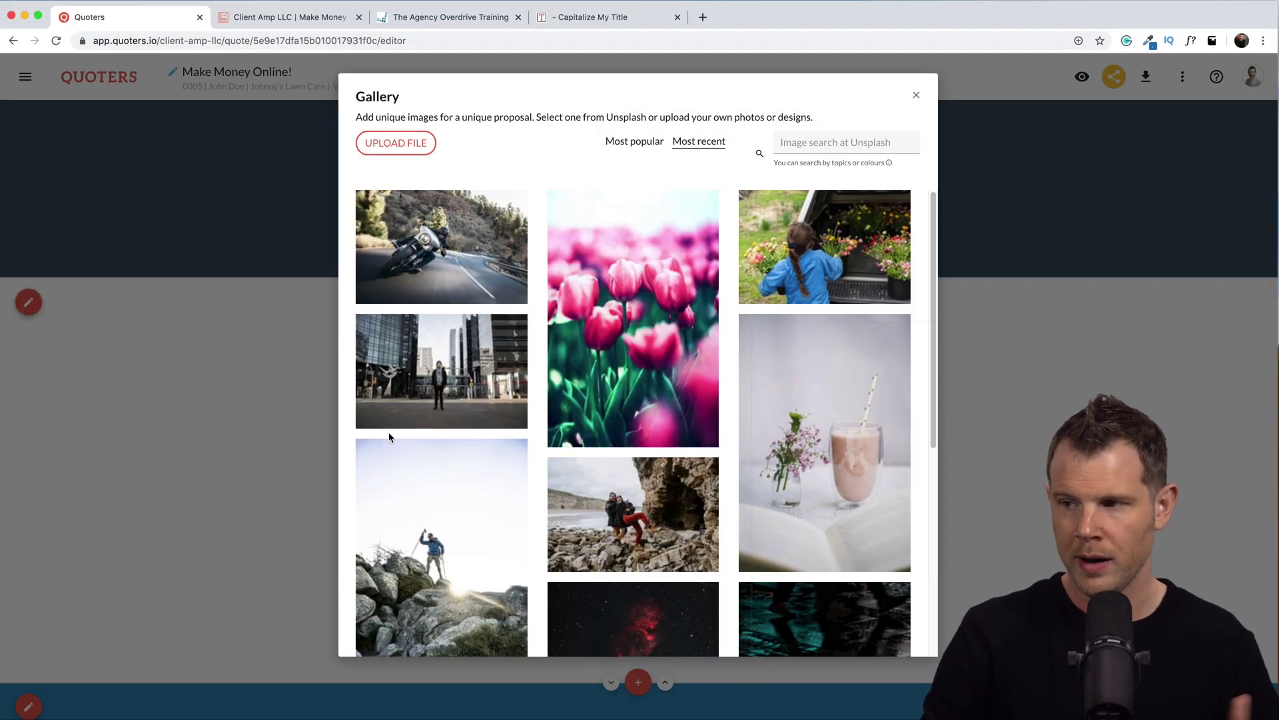
pyautogui.click(641, 514)
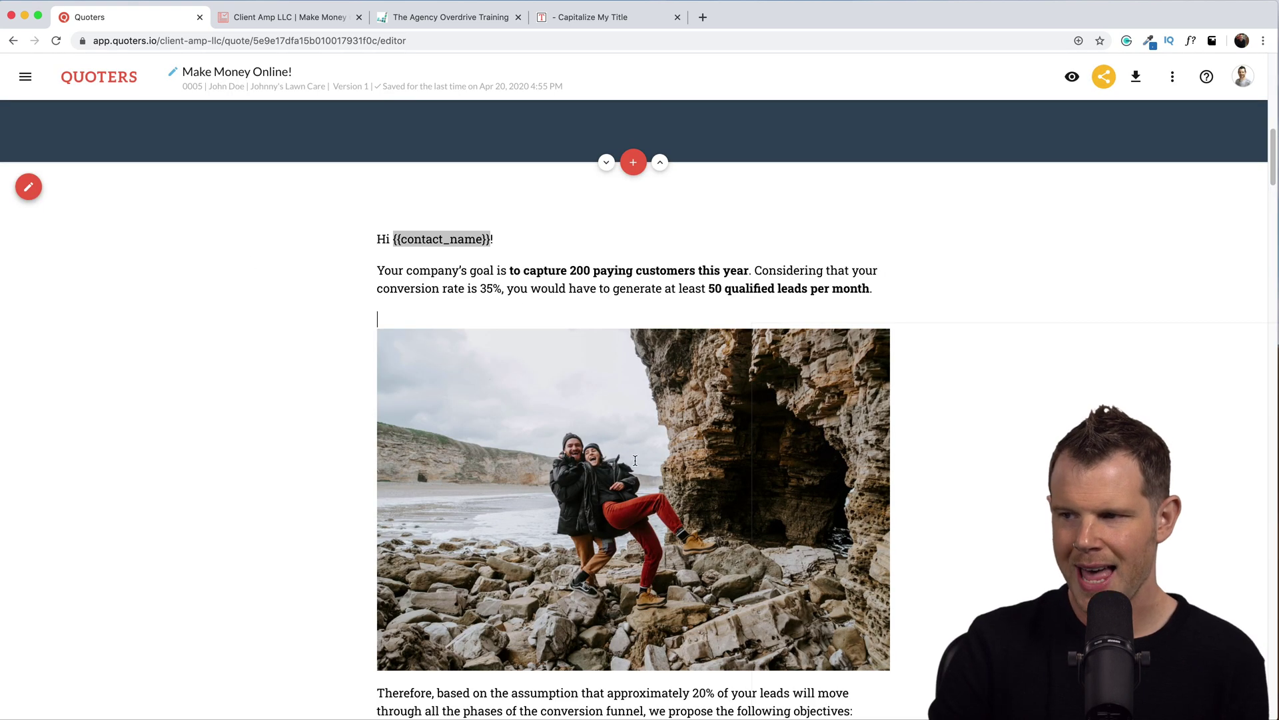
pyautogui.scroll(-1, 796, 500)
pyautogui.click(832, 587)
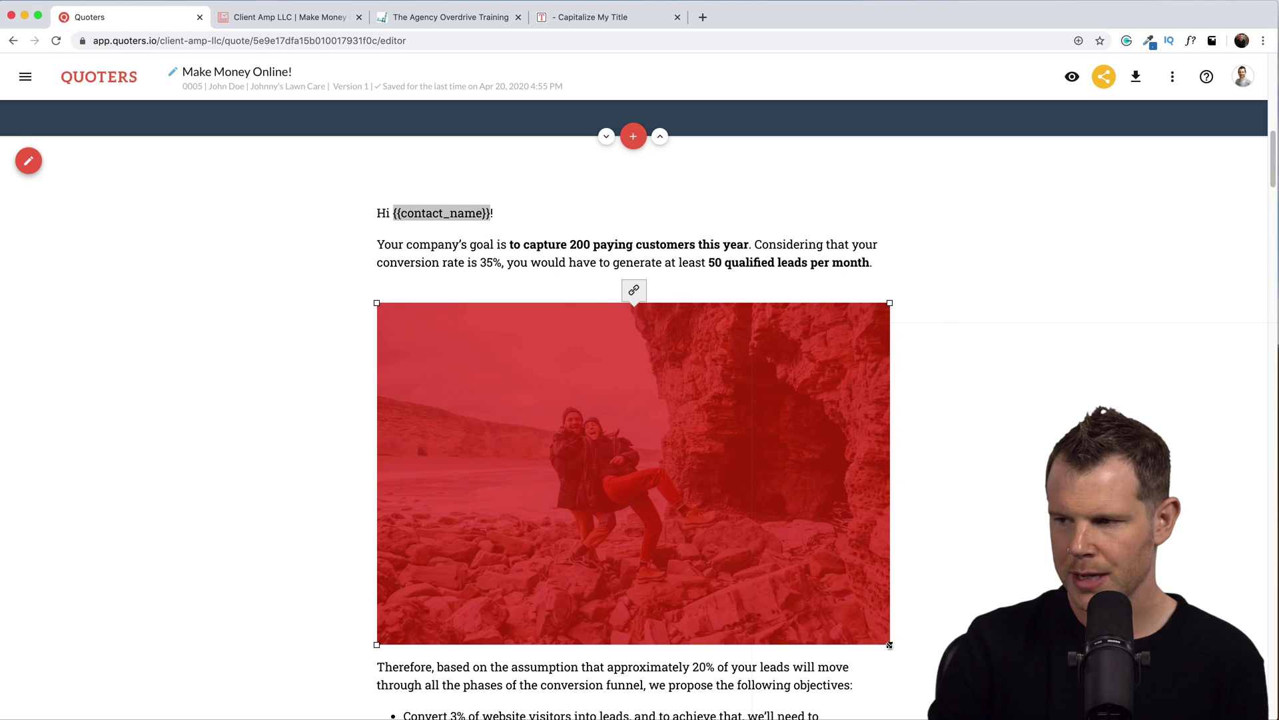
pyautogui.moveTo(890, 644); pyautogui.dragTo(718, 541)
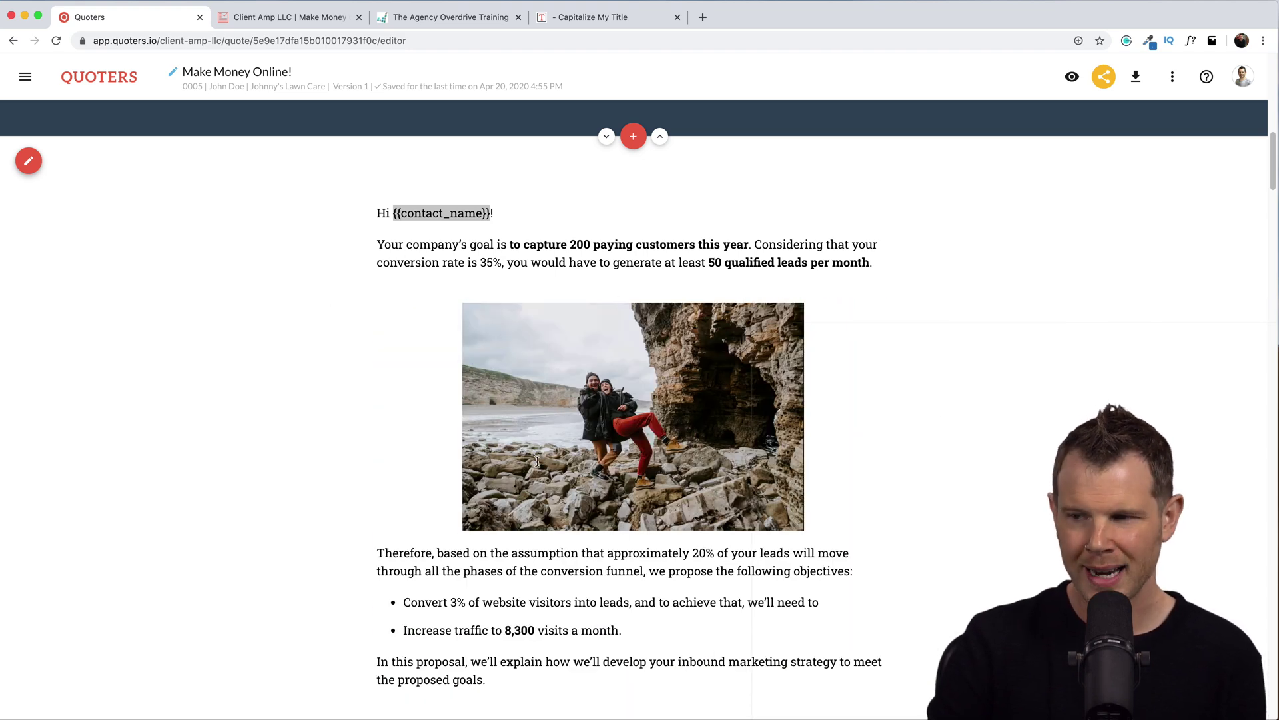
pyautogui.click(544, 441)
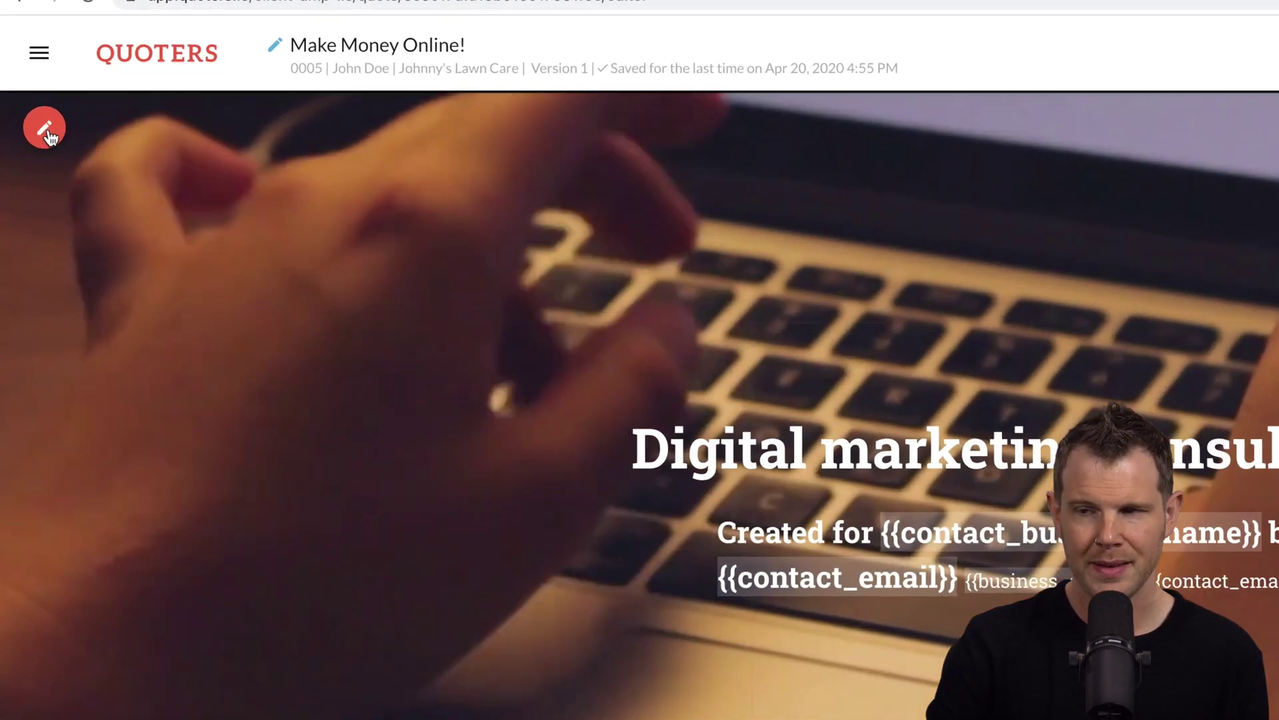
# Delete the title section's typing-hands background video and switch its background settings to Image.
pyautogui.click(48, 135)
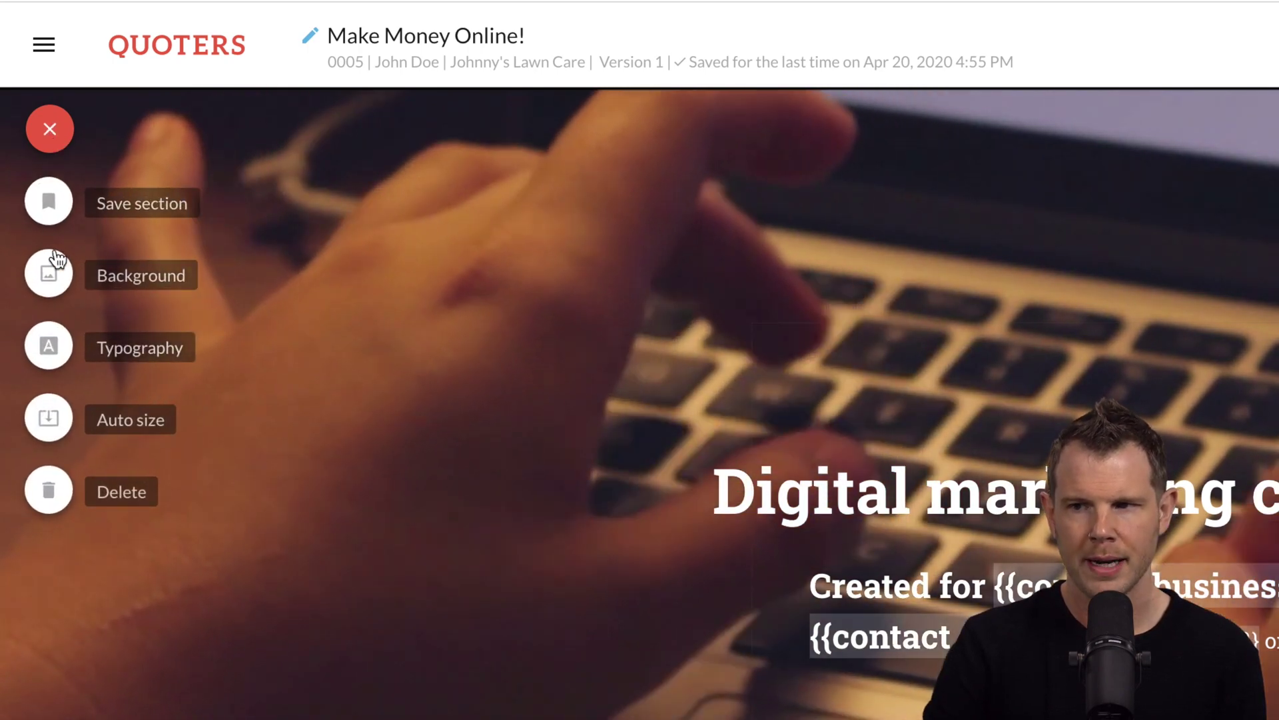
pyautogui.click(51, 276)
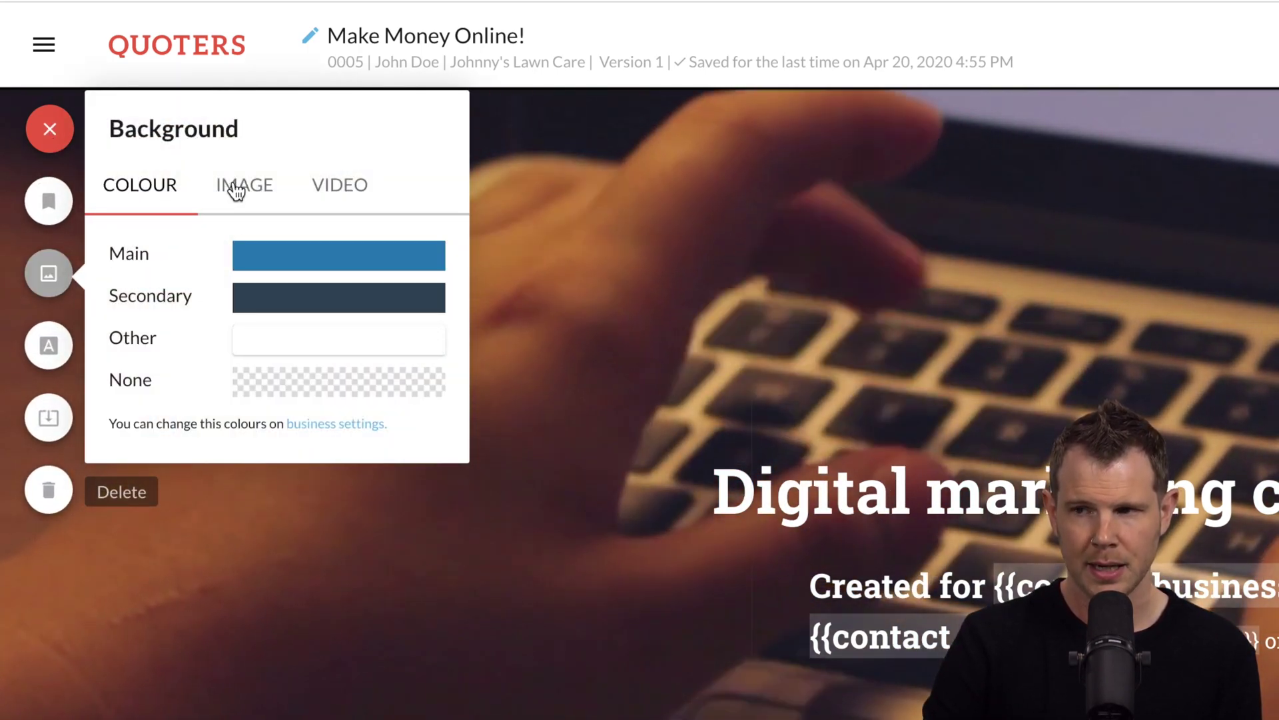
pyautogui.click(239, 190)
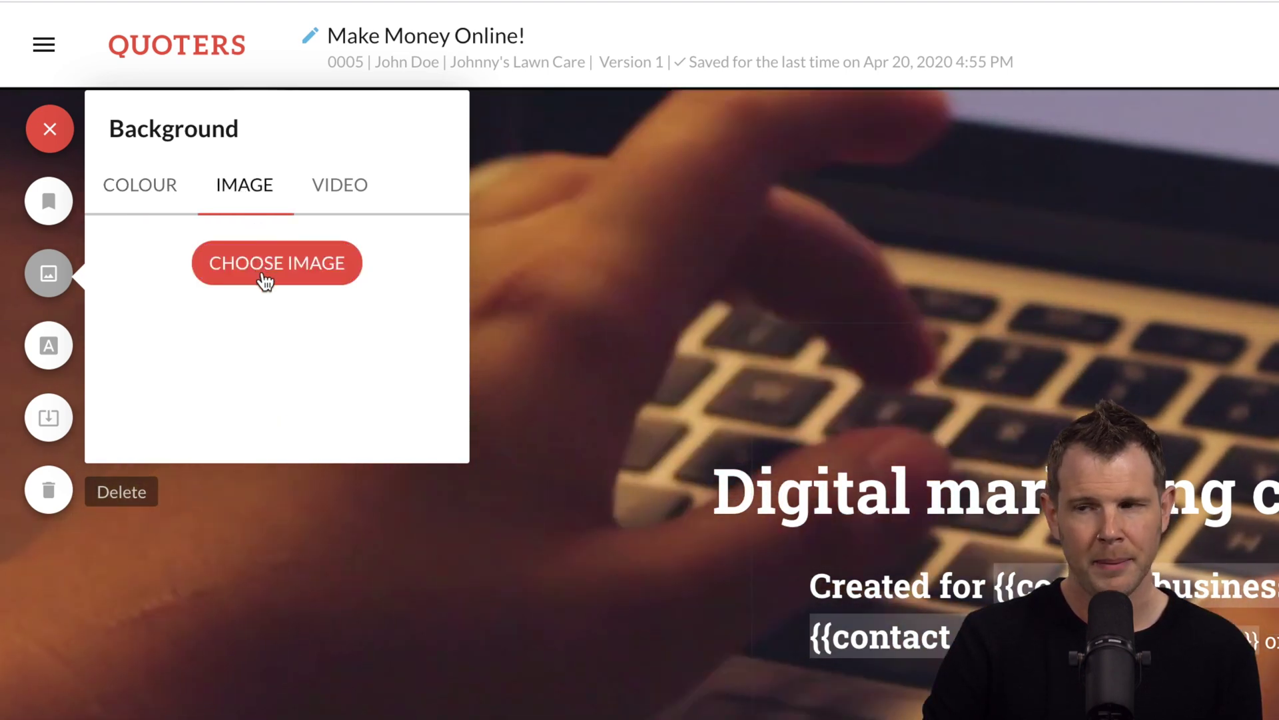
pyautogui.click(337, 188)
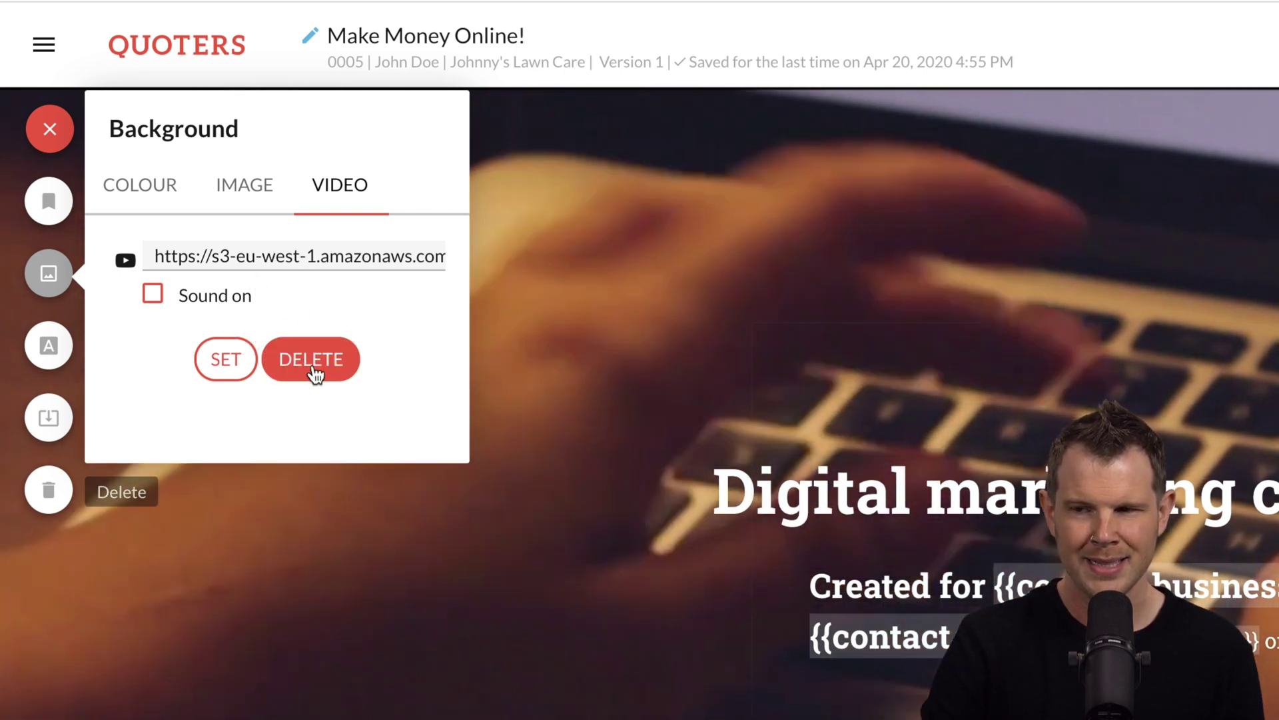
pyautogui.click(316, 371)
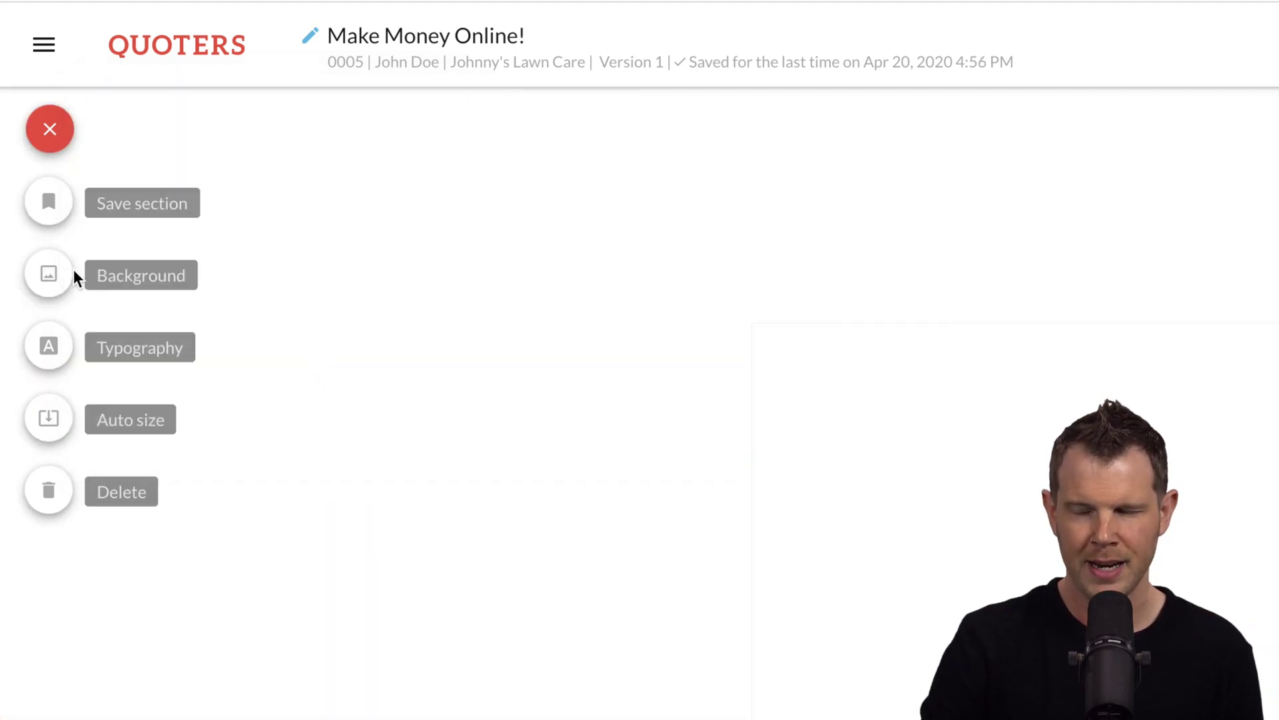
pyautogui.click(56, 285)
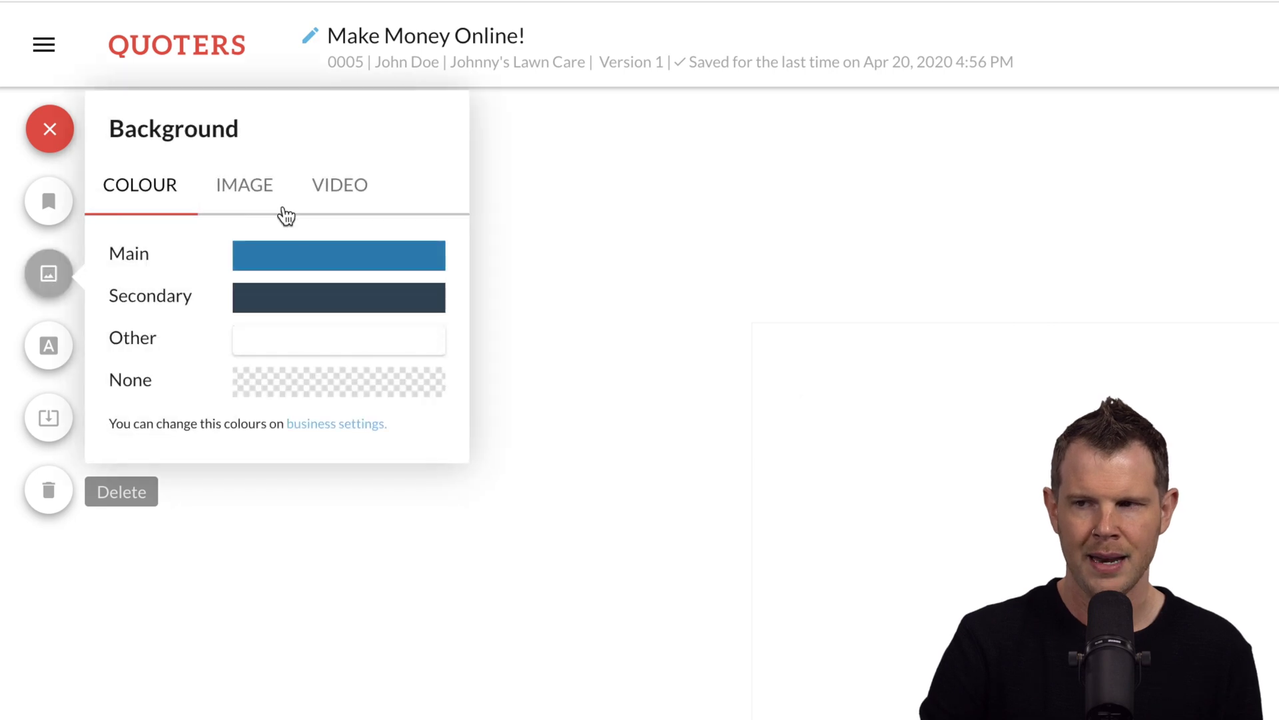
pyautogui.click(242, 186)
# Pick the white car photo in the gallery as the title section's background.
pyautogui.click(266, 260)
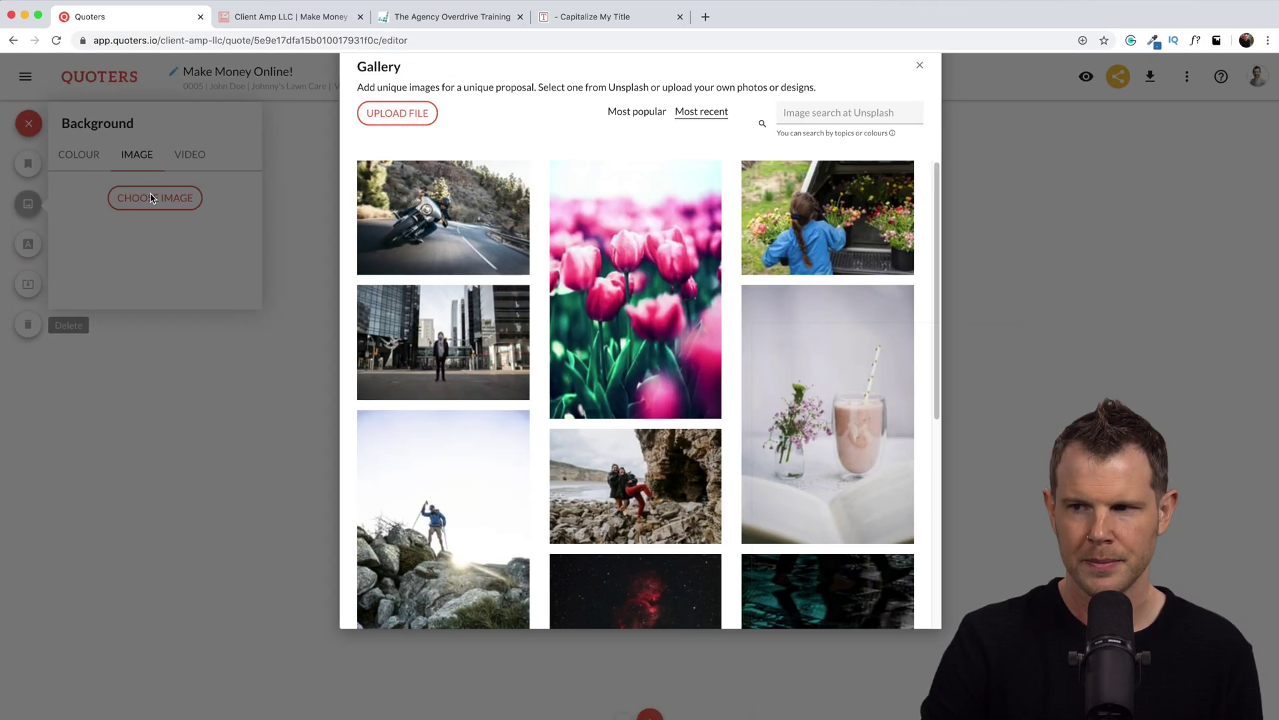
pyautogui.scroll(-10, 835, 374)
pyautogui.click(836, 374)
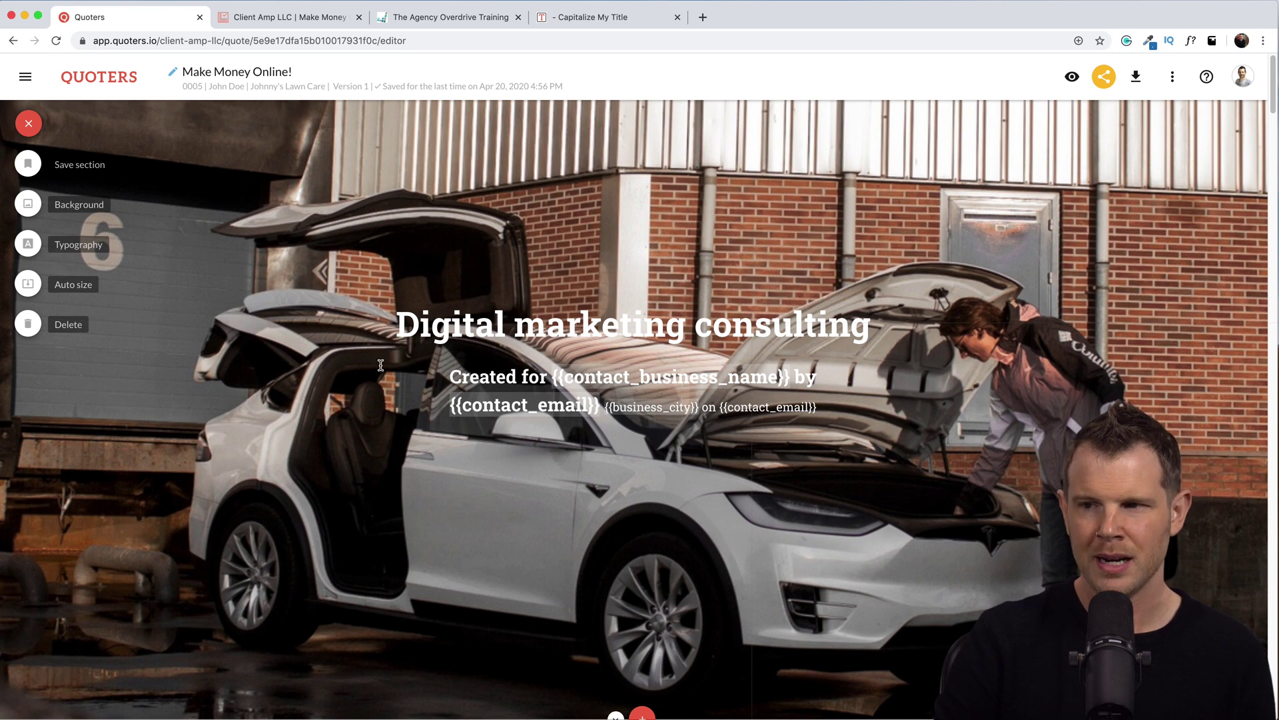
# Auto-size the title section to its content and scroll down to the pricing table.
pyautogui.click(431, 441)
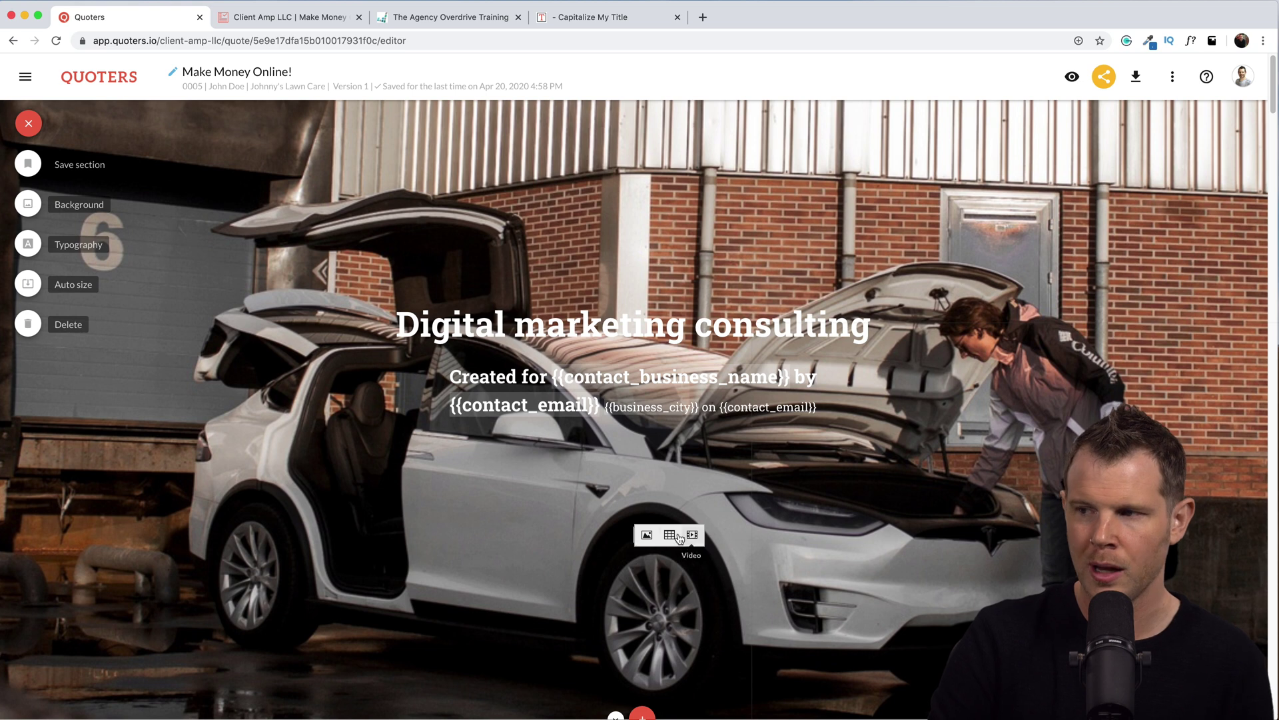
pyautogui.click(29, 285)
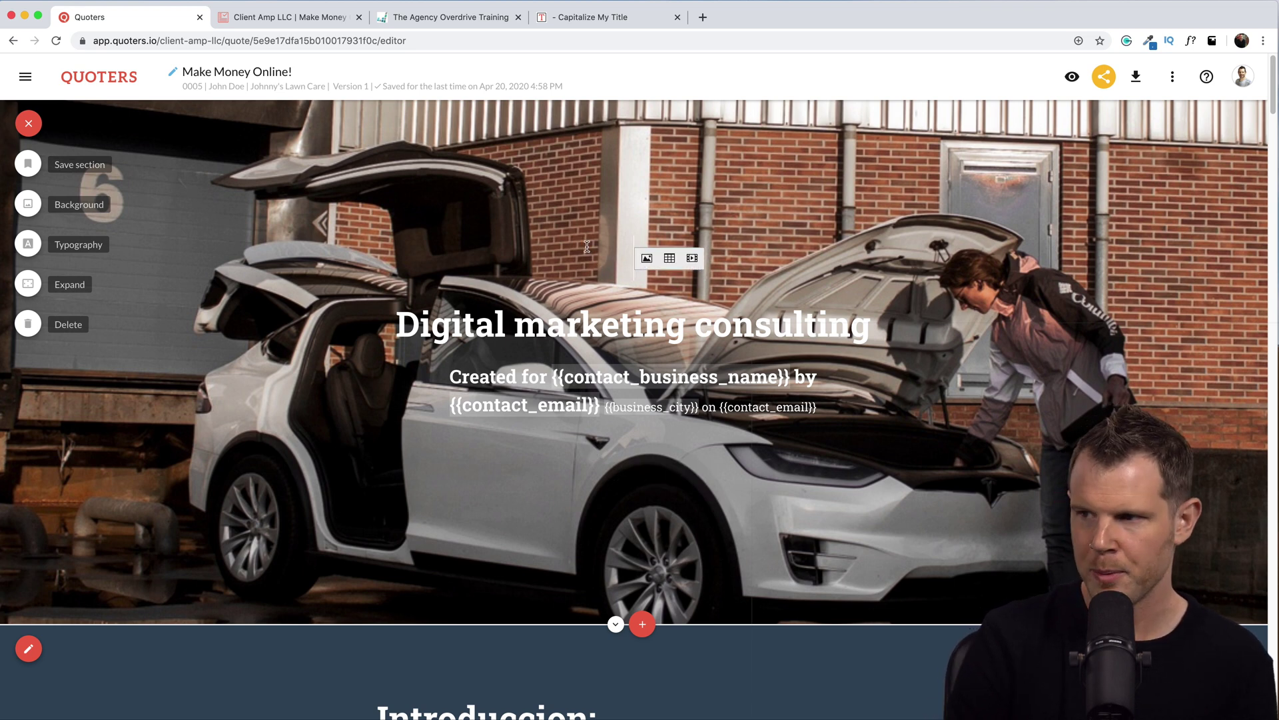
pyautogui.scroll(-2, 616, 269)
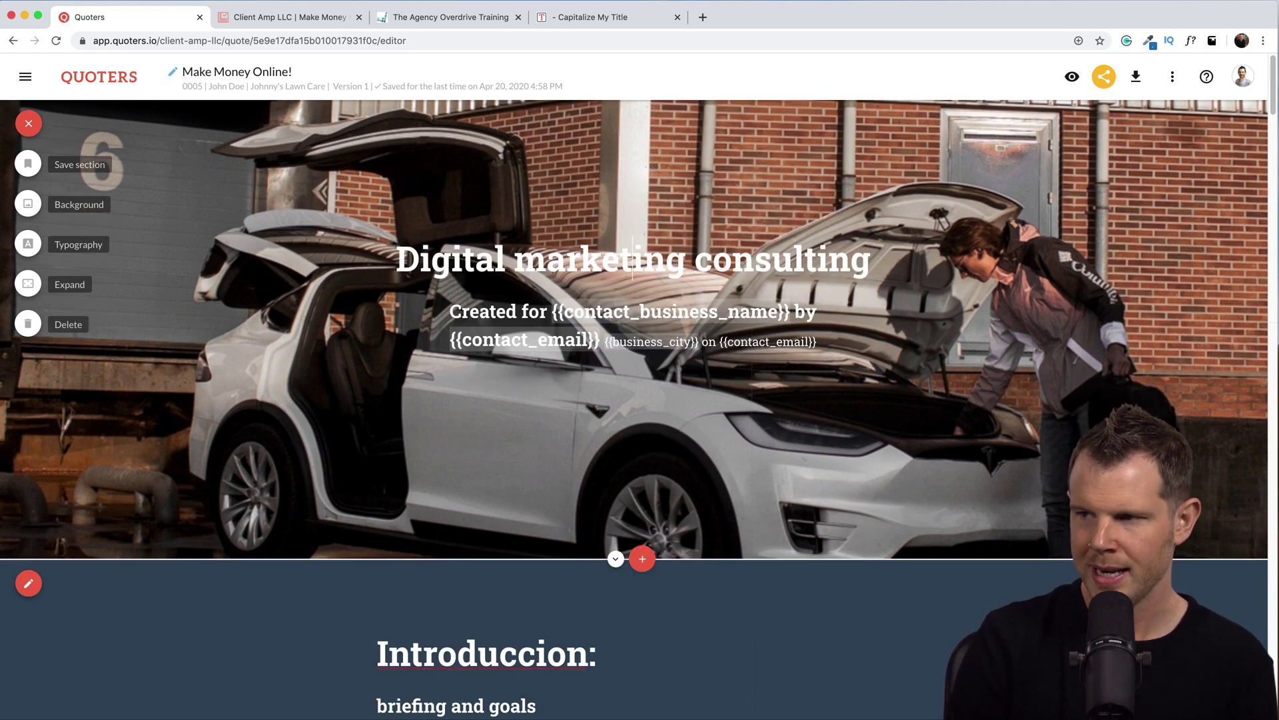
pyautogui.scroll(-5, 340, 353)
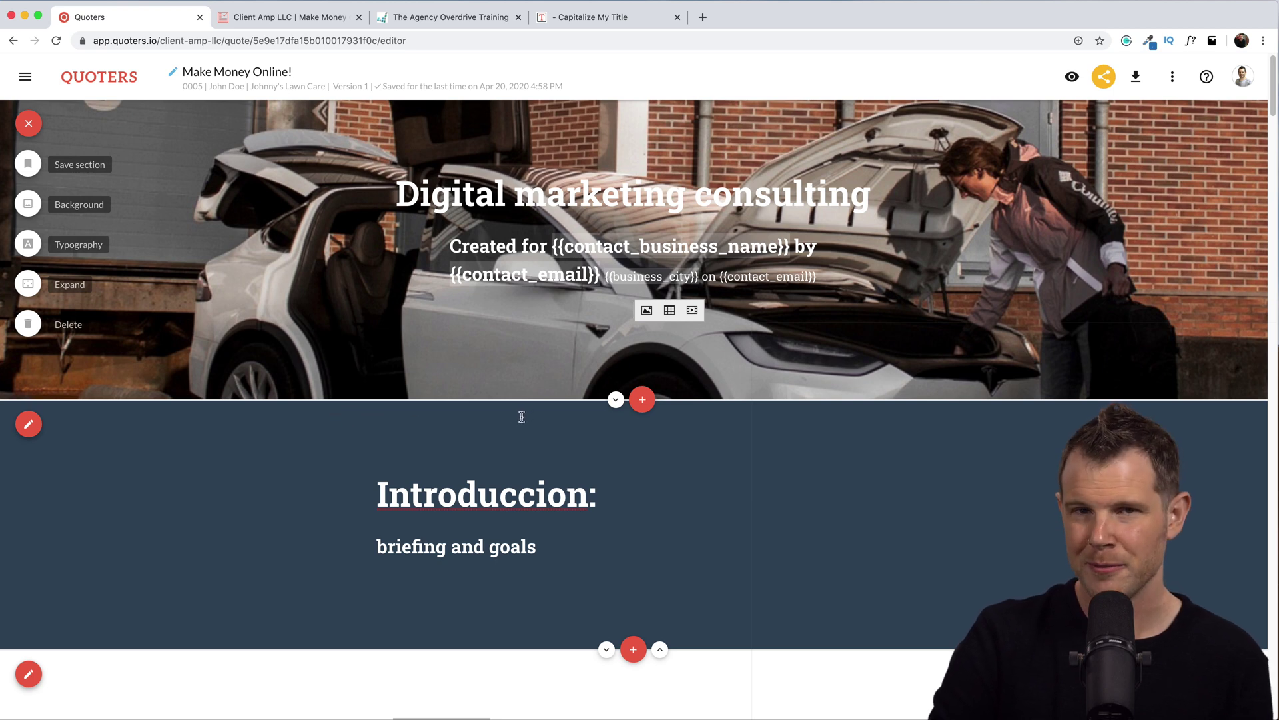
pyautogui.scroll(-20, 532, 418)
pyautogui.scroll(2, 748, 506)
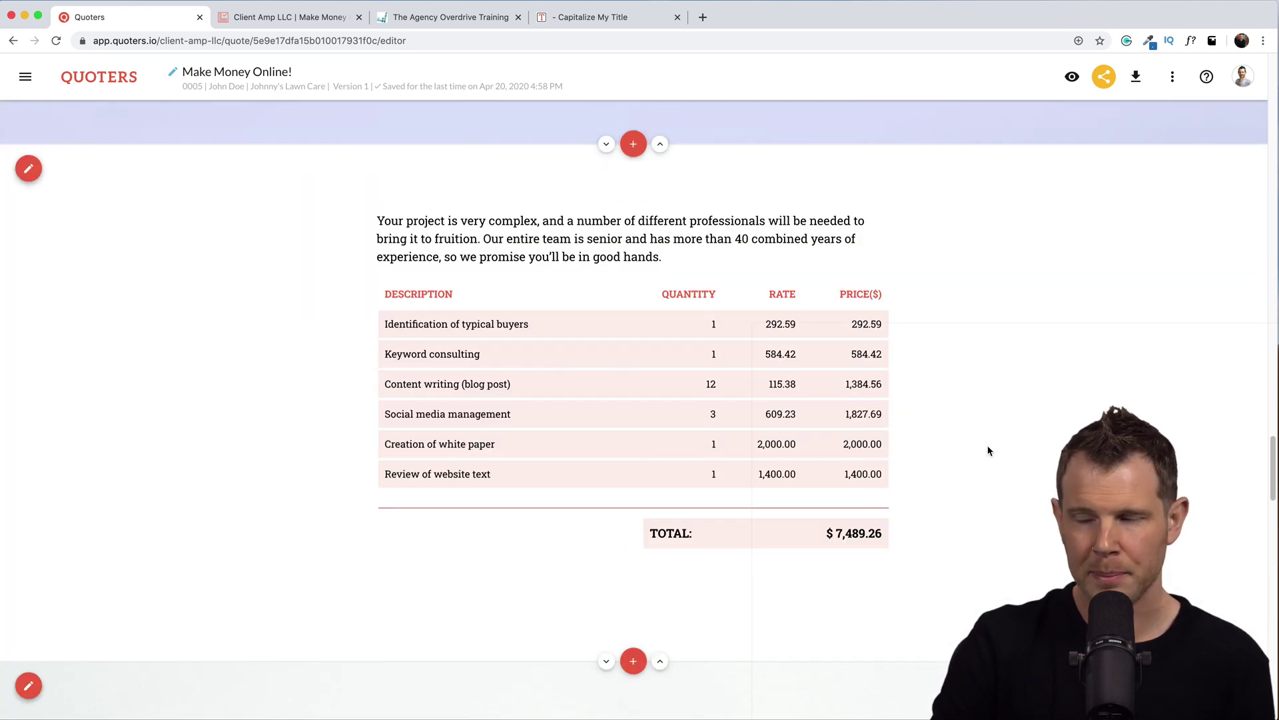
pyautogui.click(612, 421)
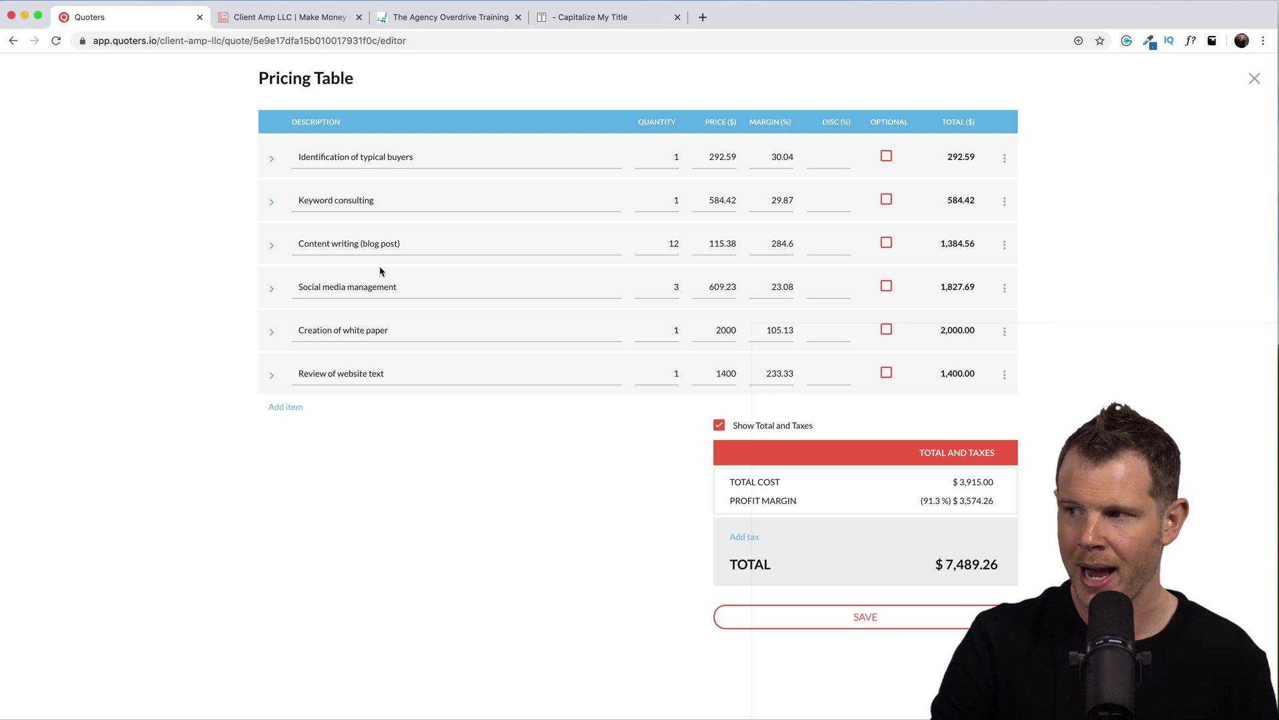
pyautogui.click(1005, 244)
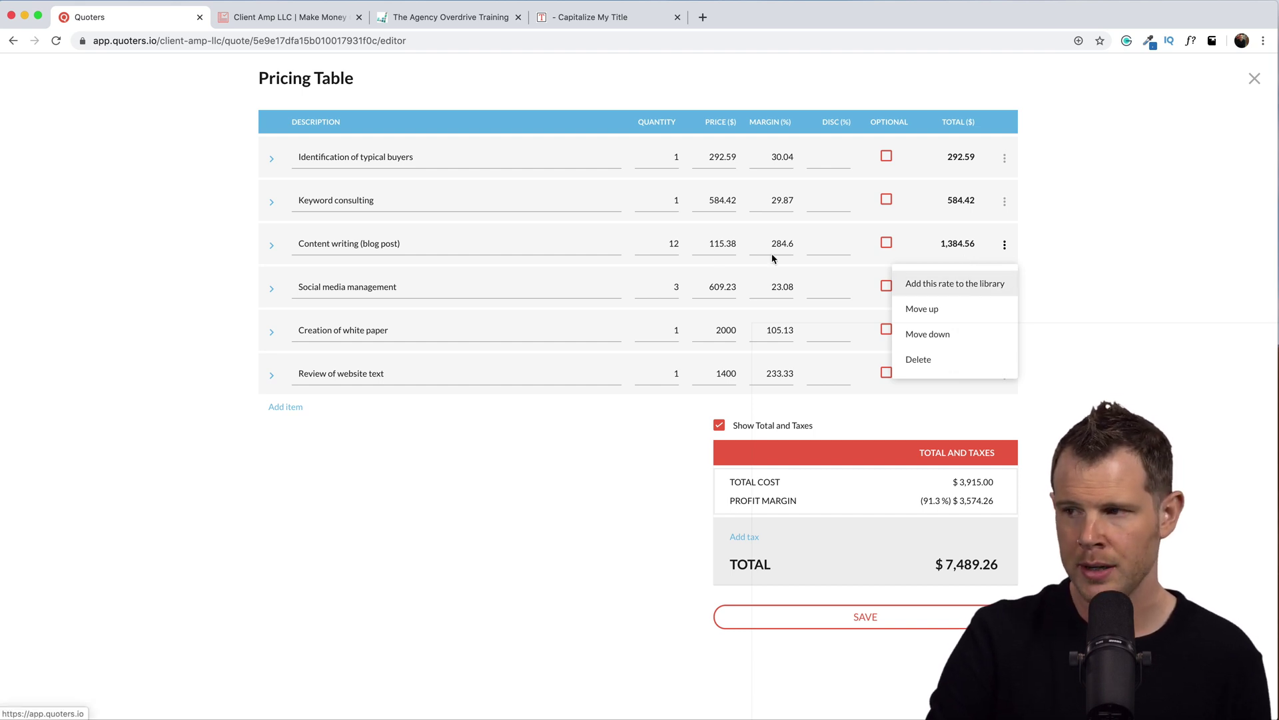
pyautogui.click(374, 489)
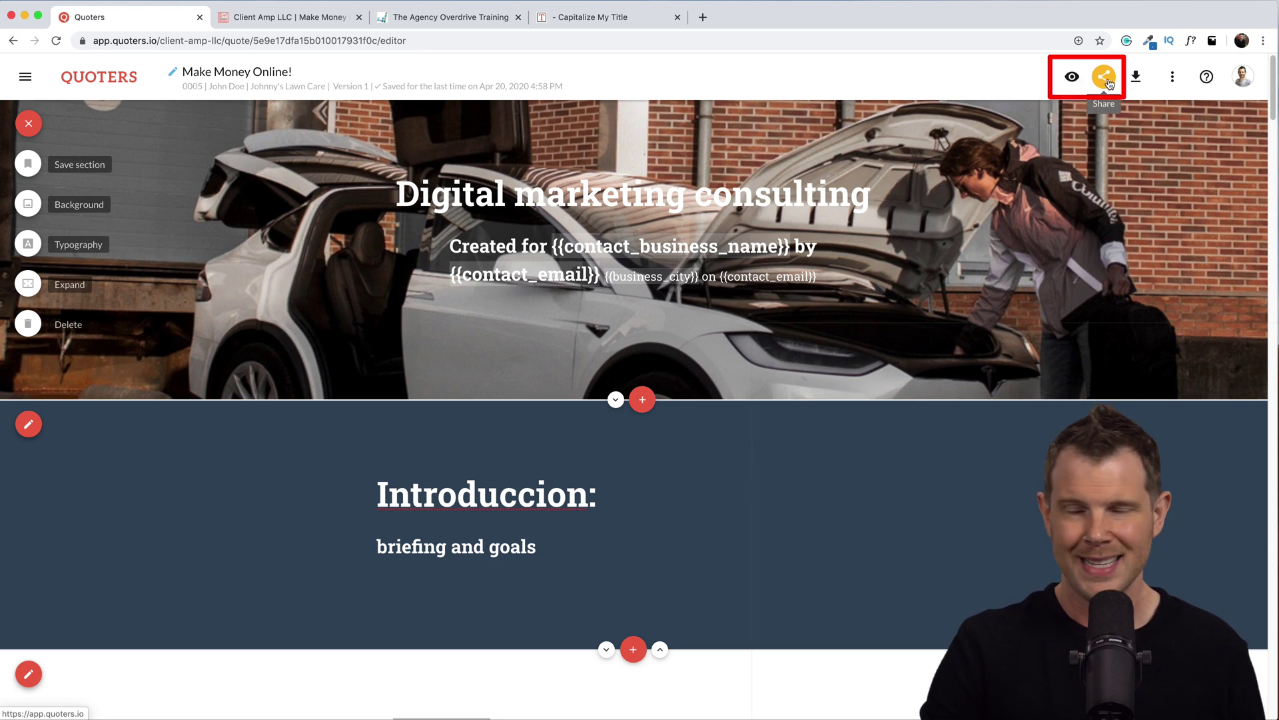
# Check the proposal's public share URL, then open the client-facing Preview.
pyautogui.click(1106, 80)
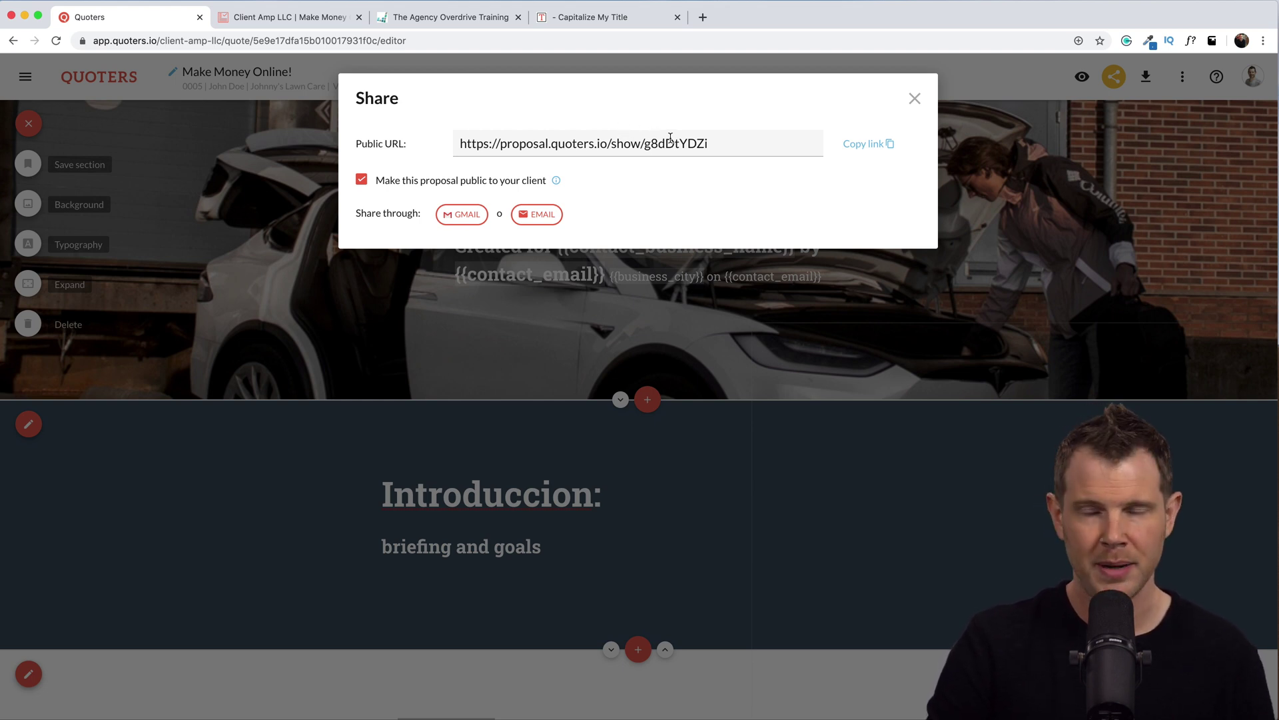
pyautogui.click(915, 99)
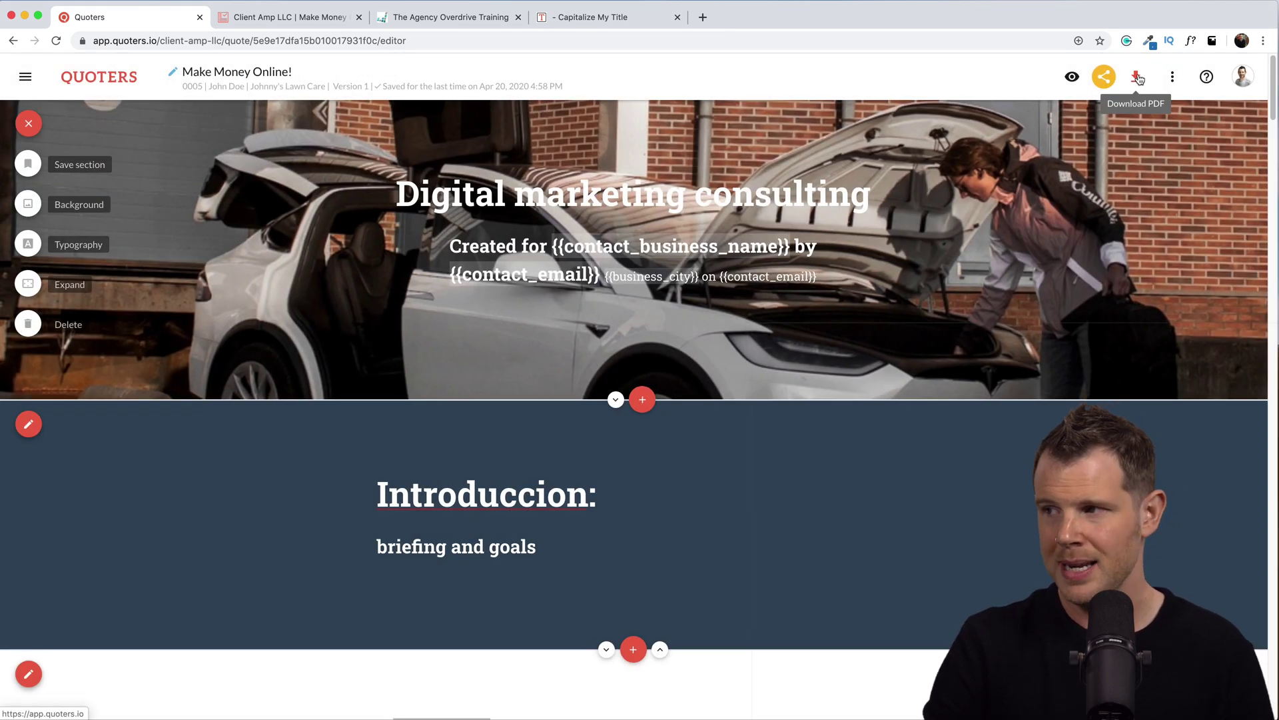
pyautogui.click(1078, 79)
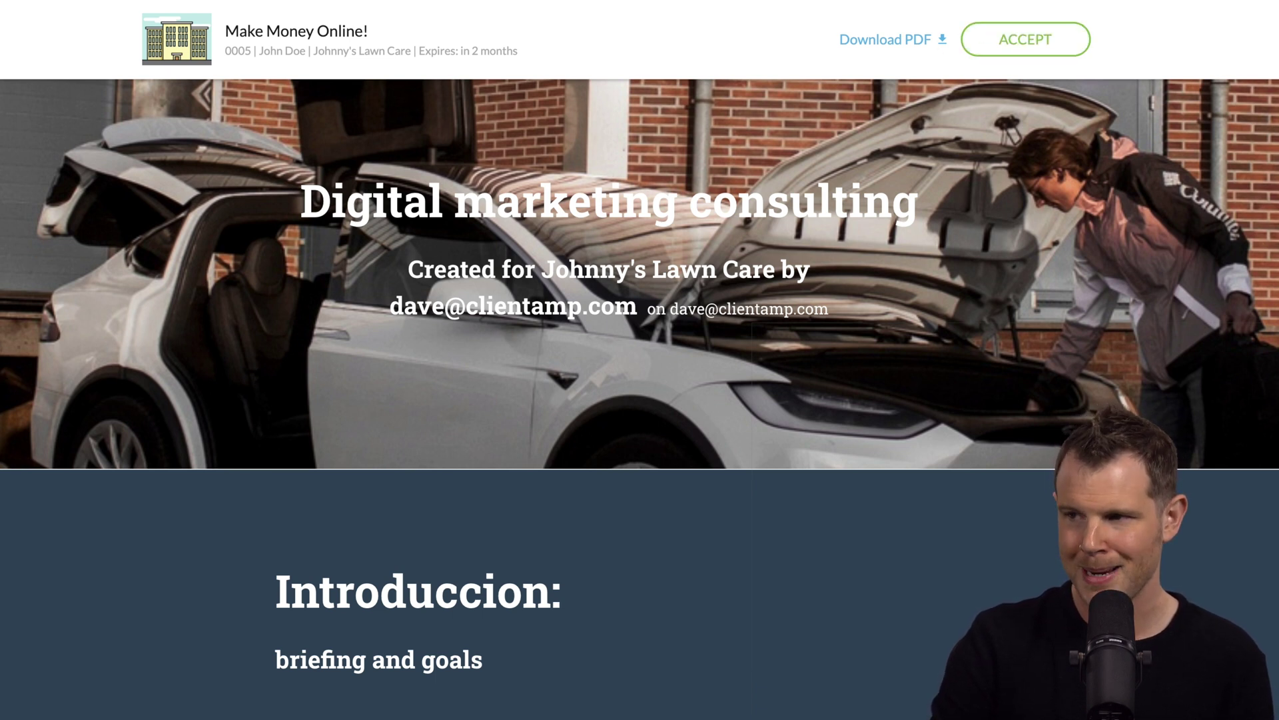
pyautogui.scroll(-15, 640, 360)
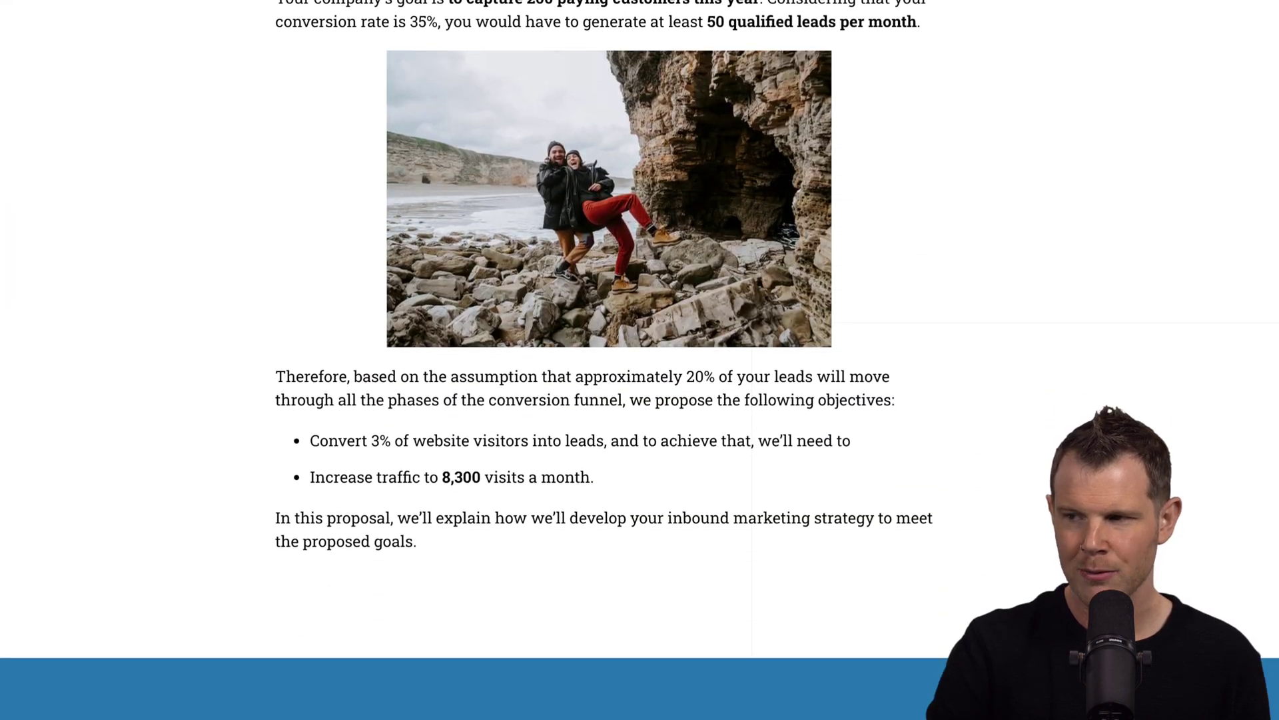
pyautogui.scroll(-20, 640, 360)
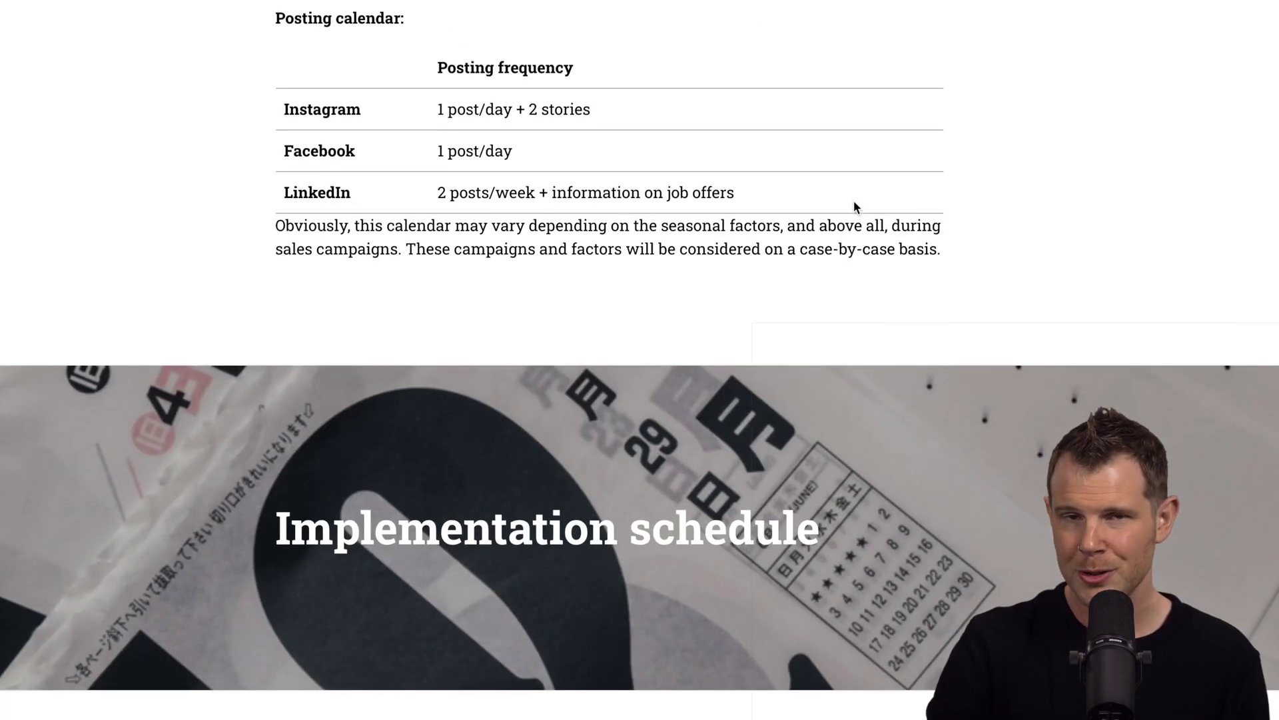
pyautogui.rightClick(773, 175)
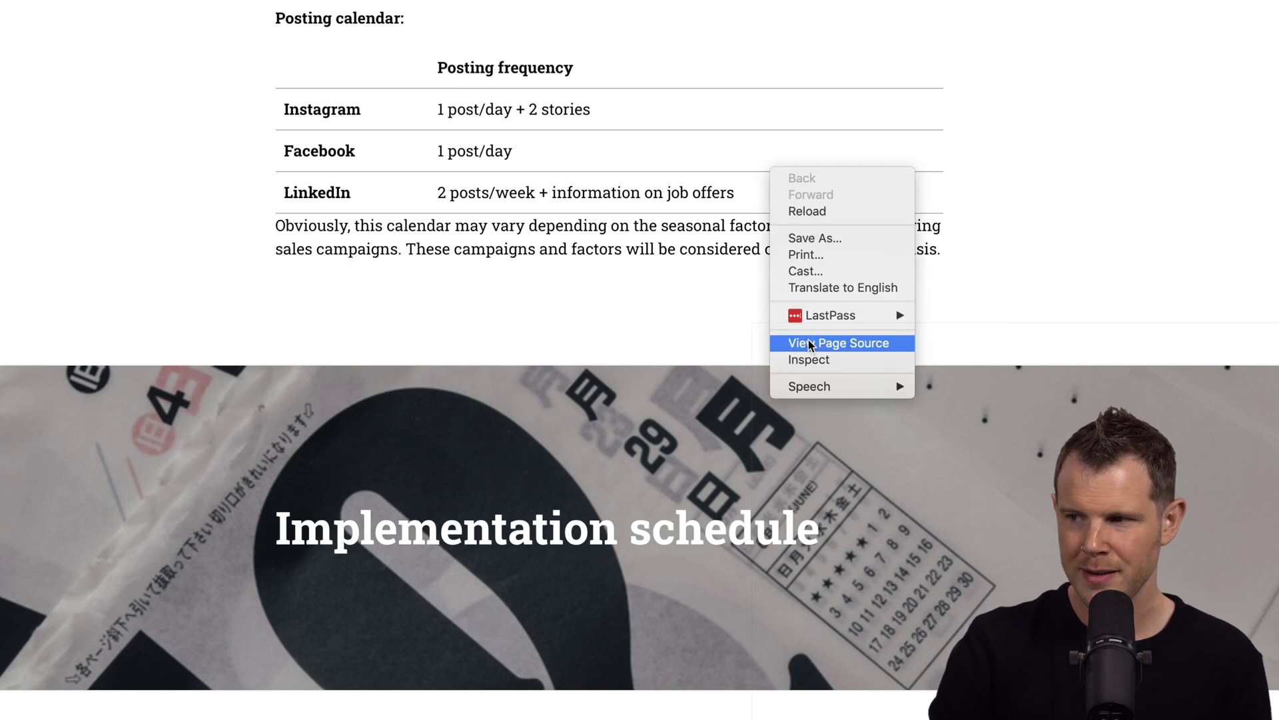
pyautogui.click(825, 360)
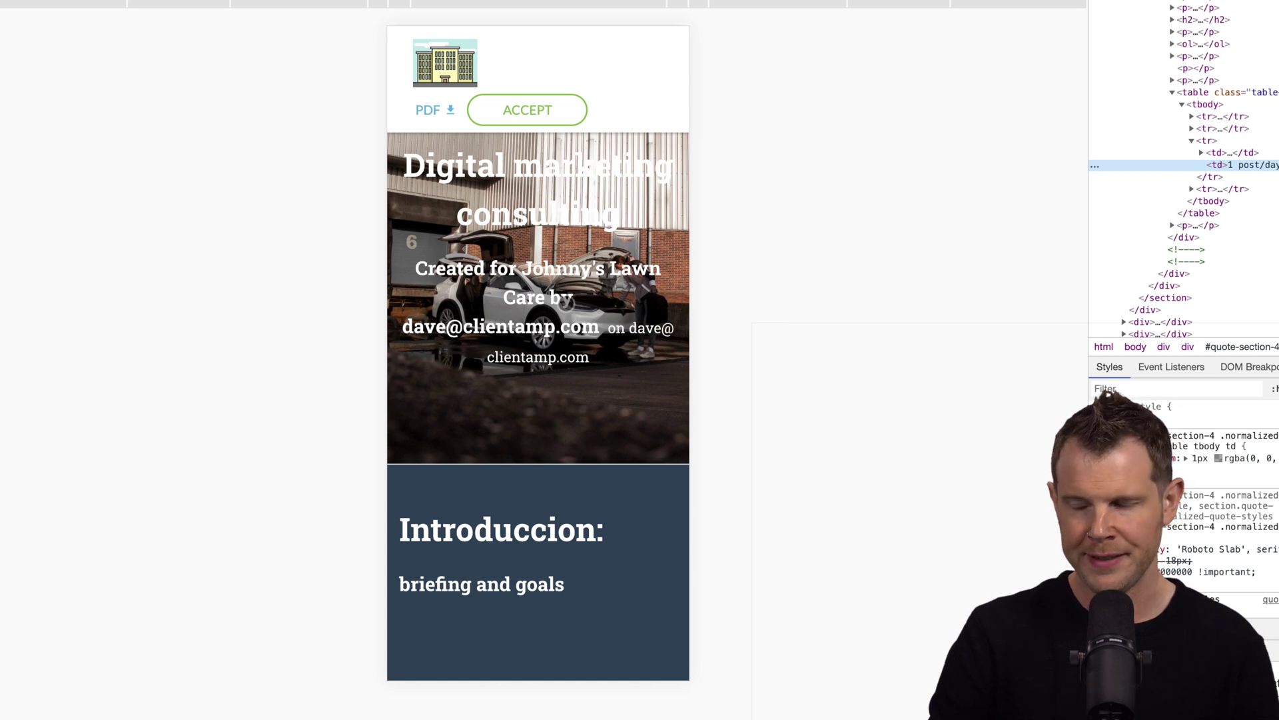
pyautogui.scroll(-4, 560, 403)
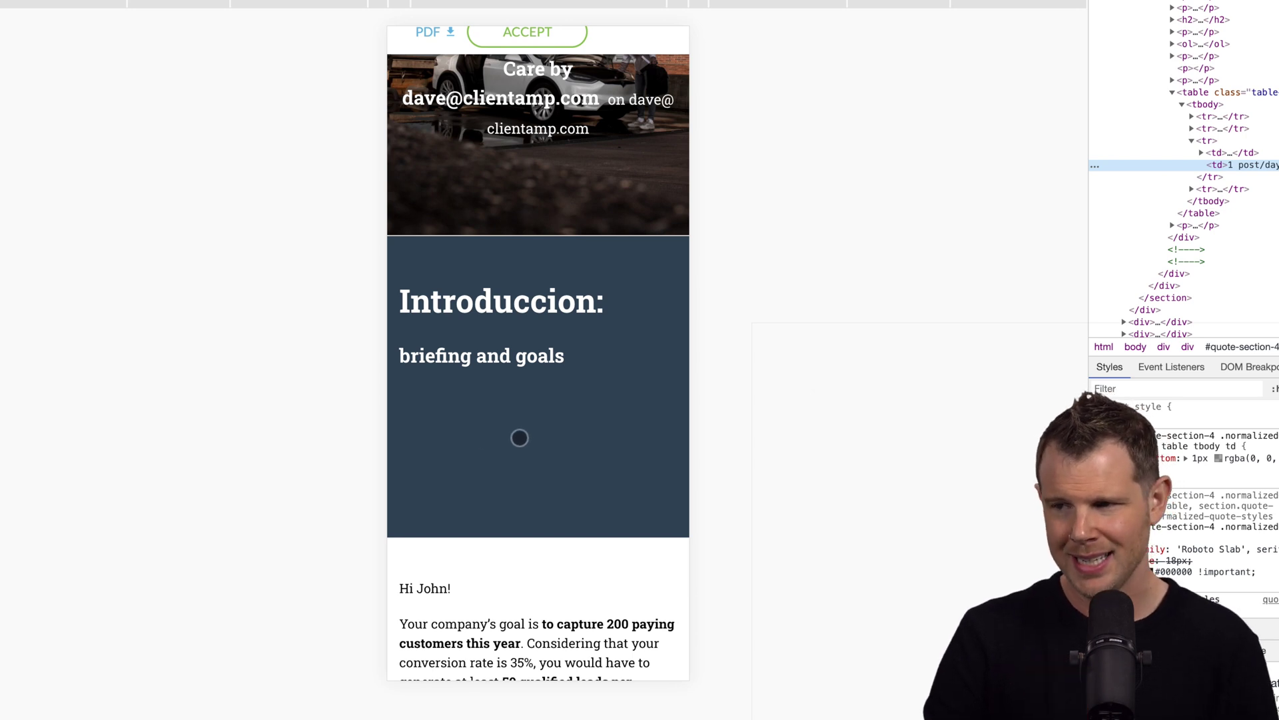
pyautogui.scroll(-3, 533, 423)
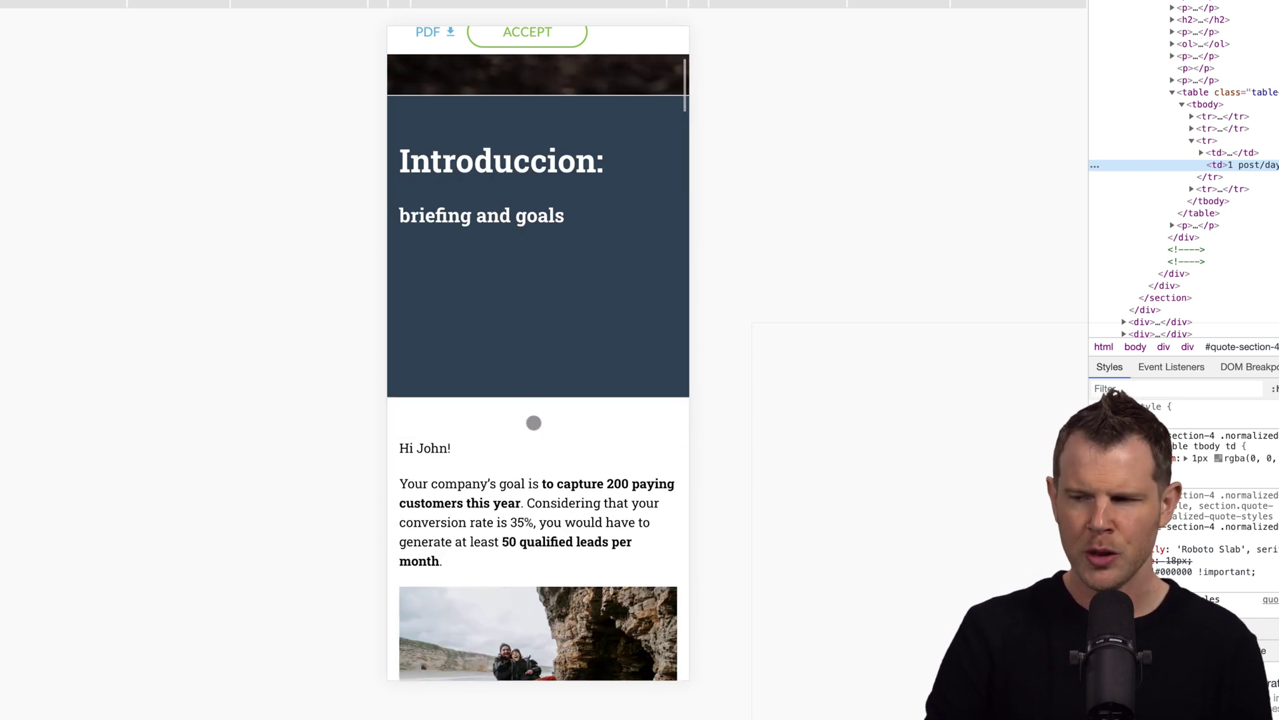
pyautogui.scroll(-3, 534, 422)
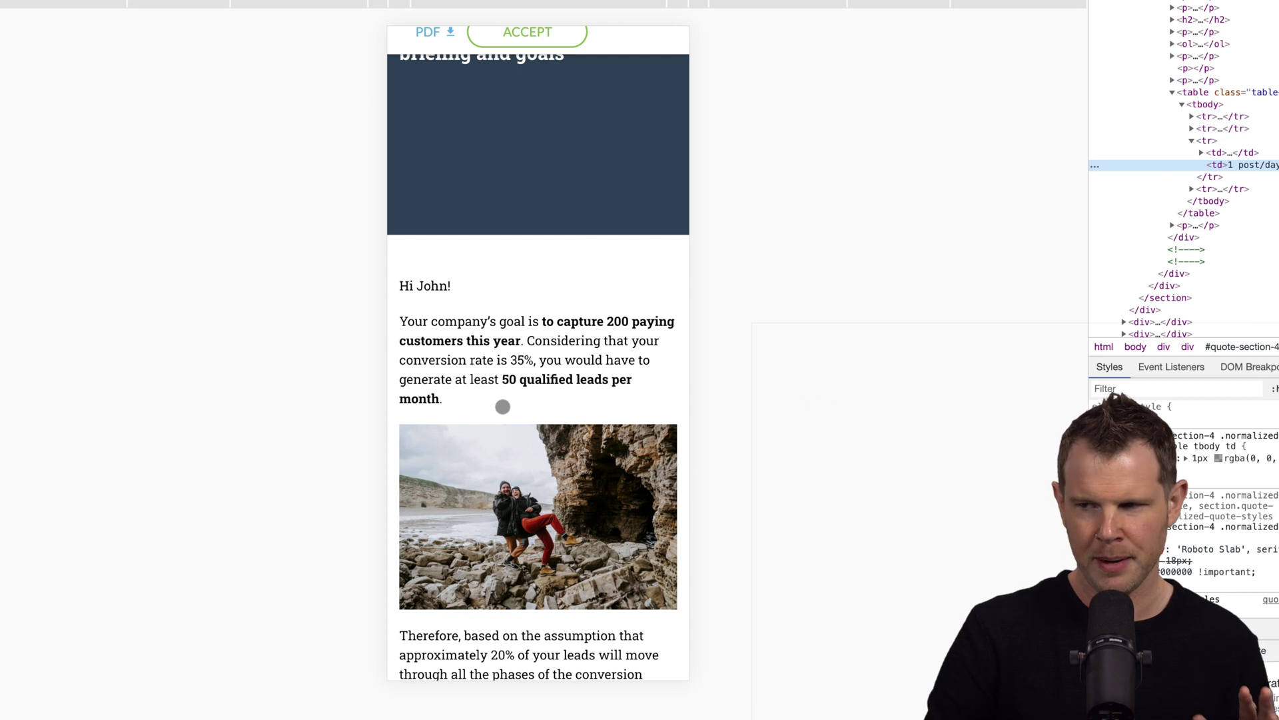
pyautogui.scroll(1, 559, 273)
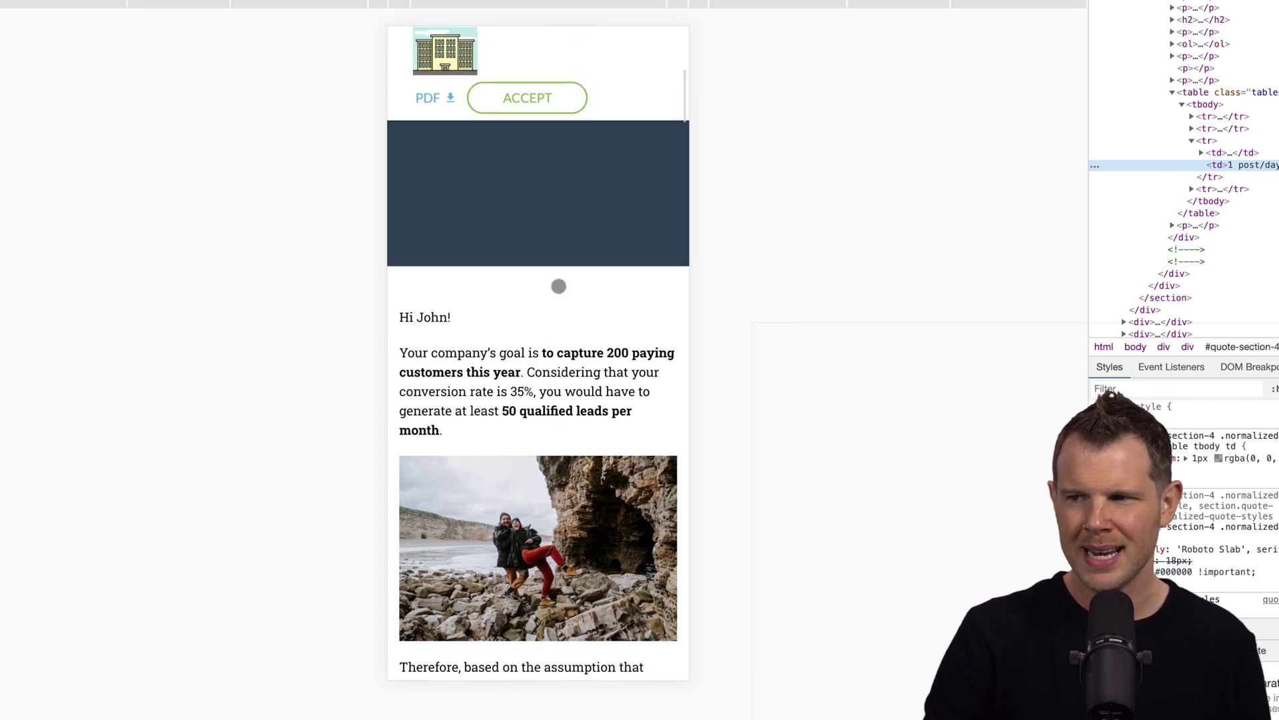
pyautogui.scroll(1, 560, 285)
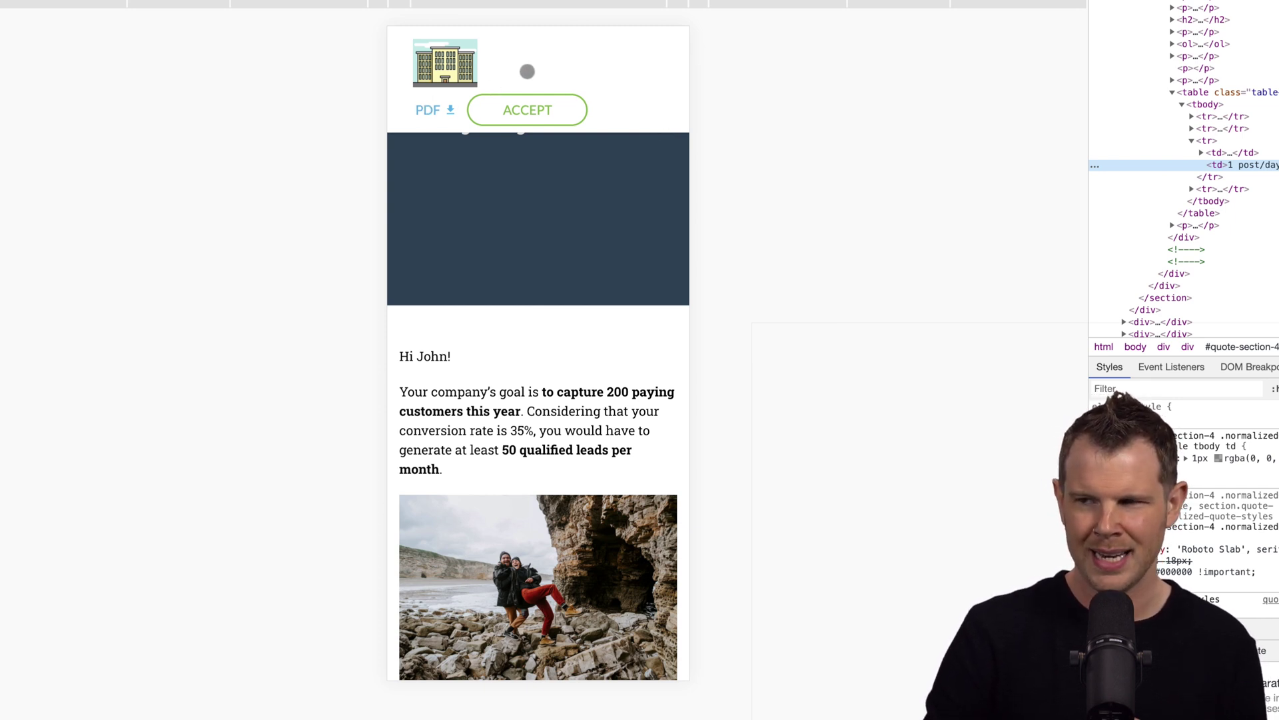
pyautogui.scroll(-1, 526, 426)
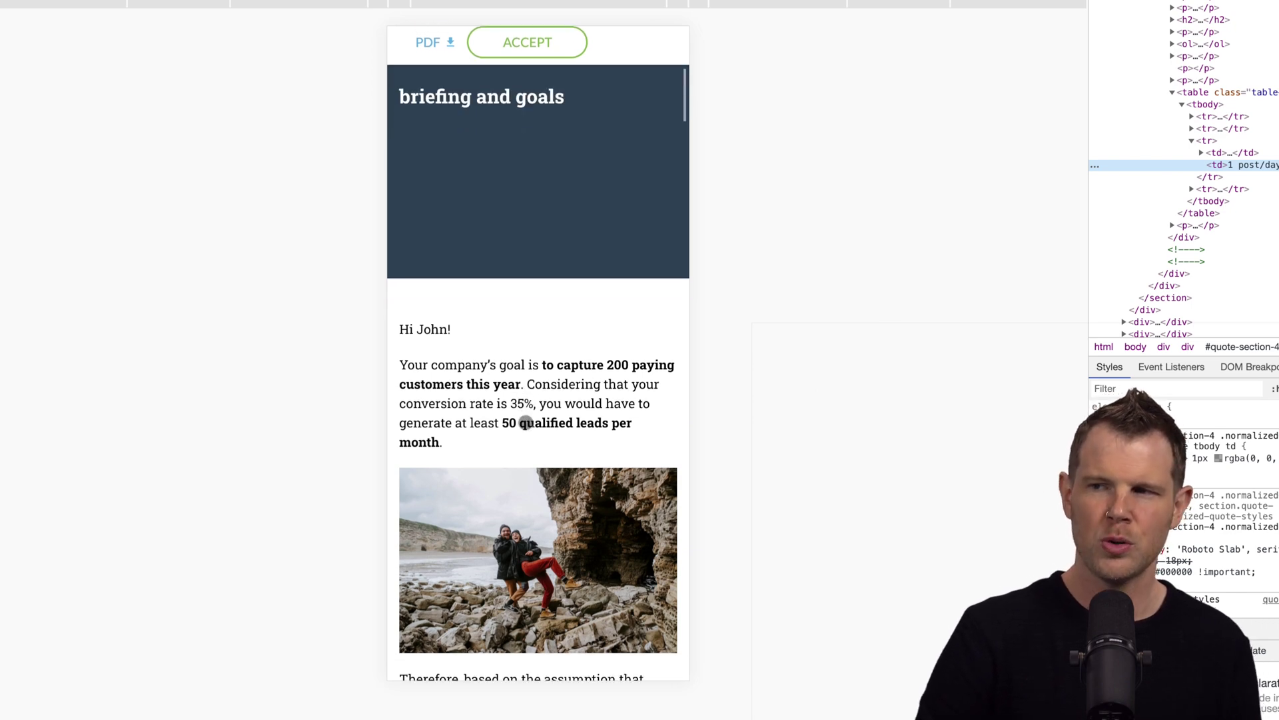
pyautogui.scroll(-3, 523, 422)
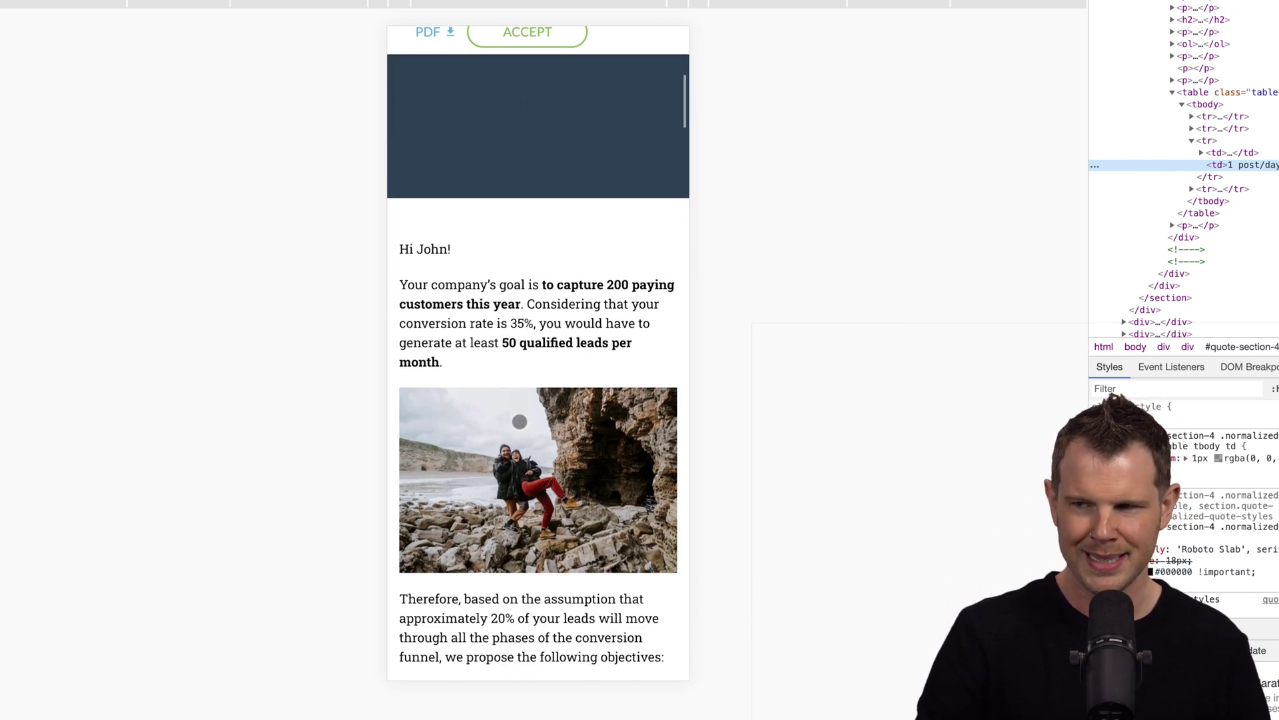
pyautogui.scroll(-10, 520, 421)
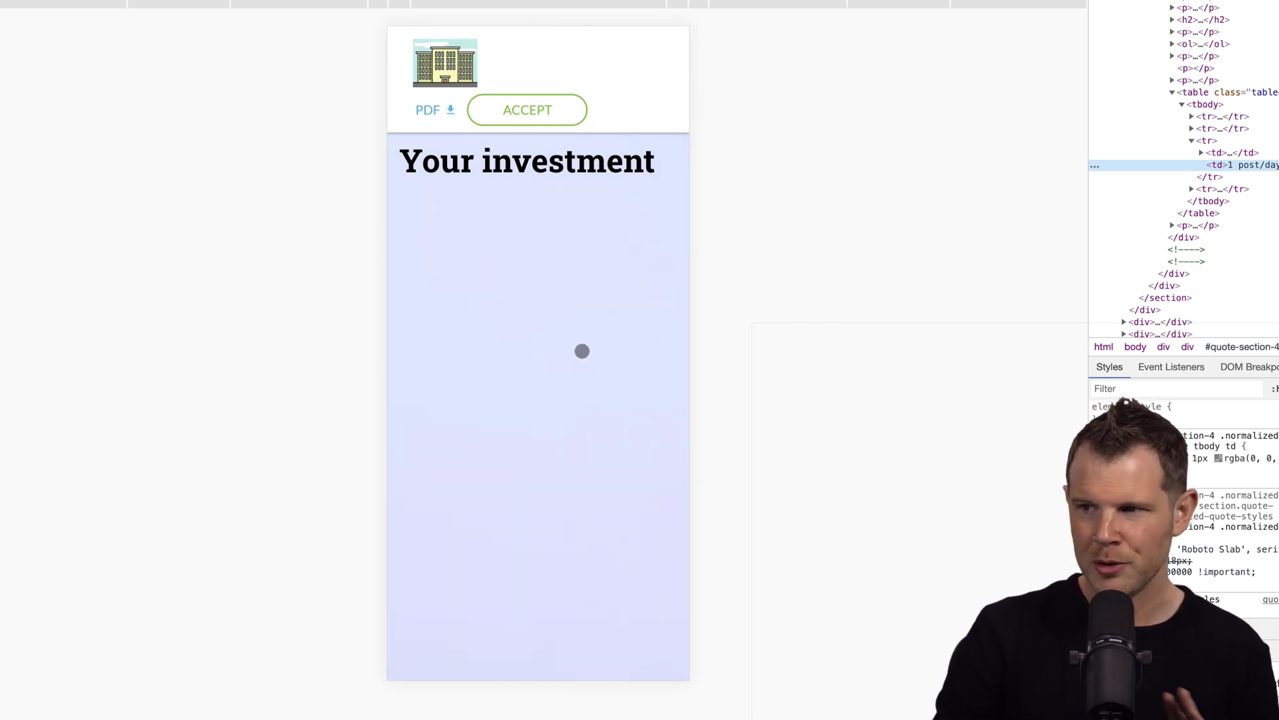
pyautogui.scroll(-2, 581, 351)
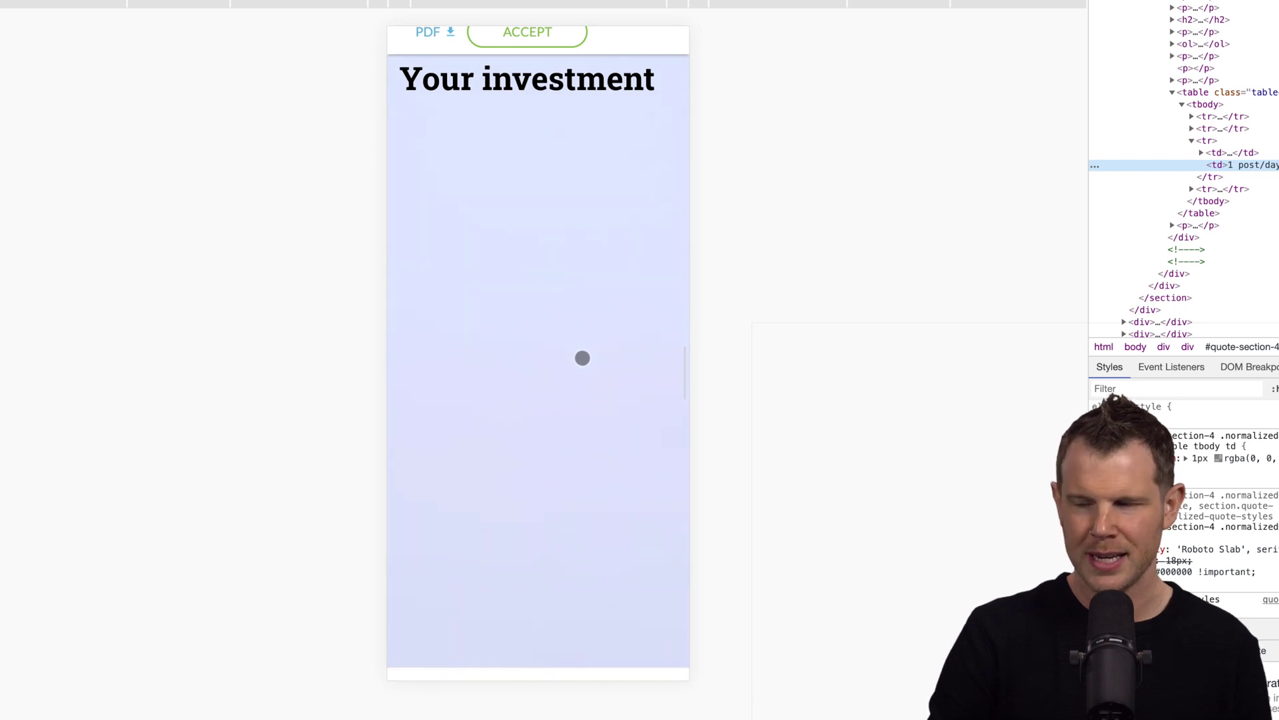
pyautogui.scroll(-5, 583, 358)
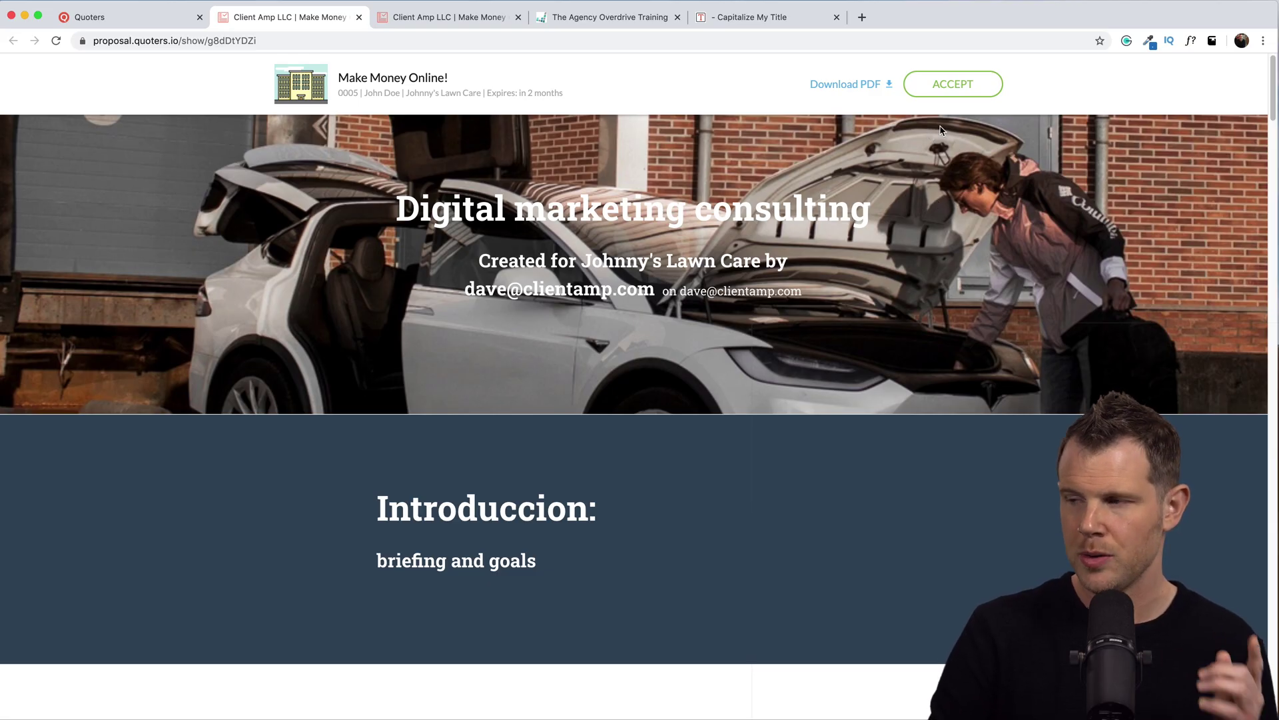
# Accept the proposal as the client, entering the signer's name and e-mail and drawing a signature.
pyautogui.click(953, 85)
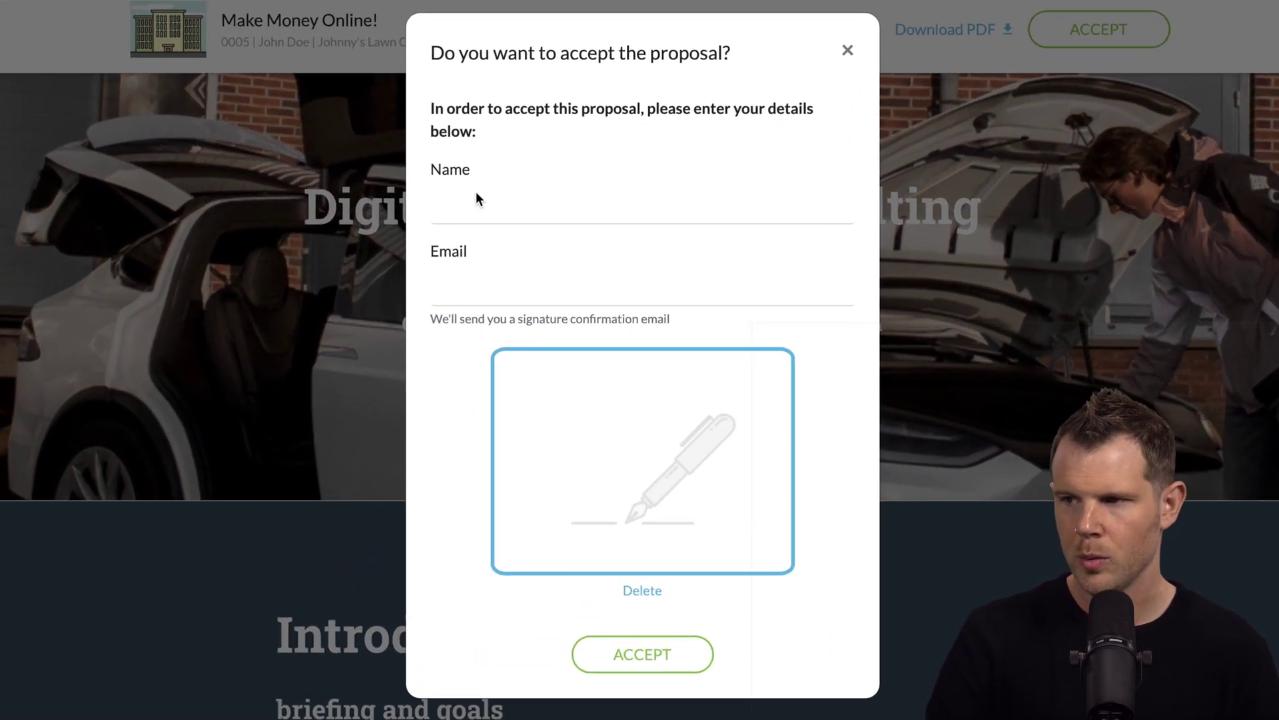
pyautogui.click(508, 209)
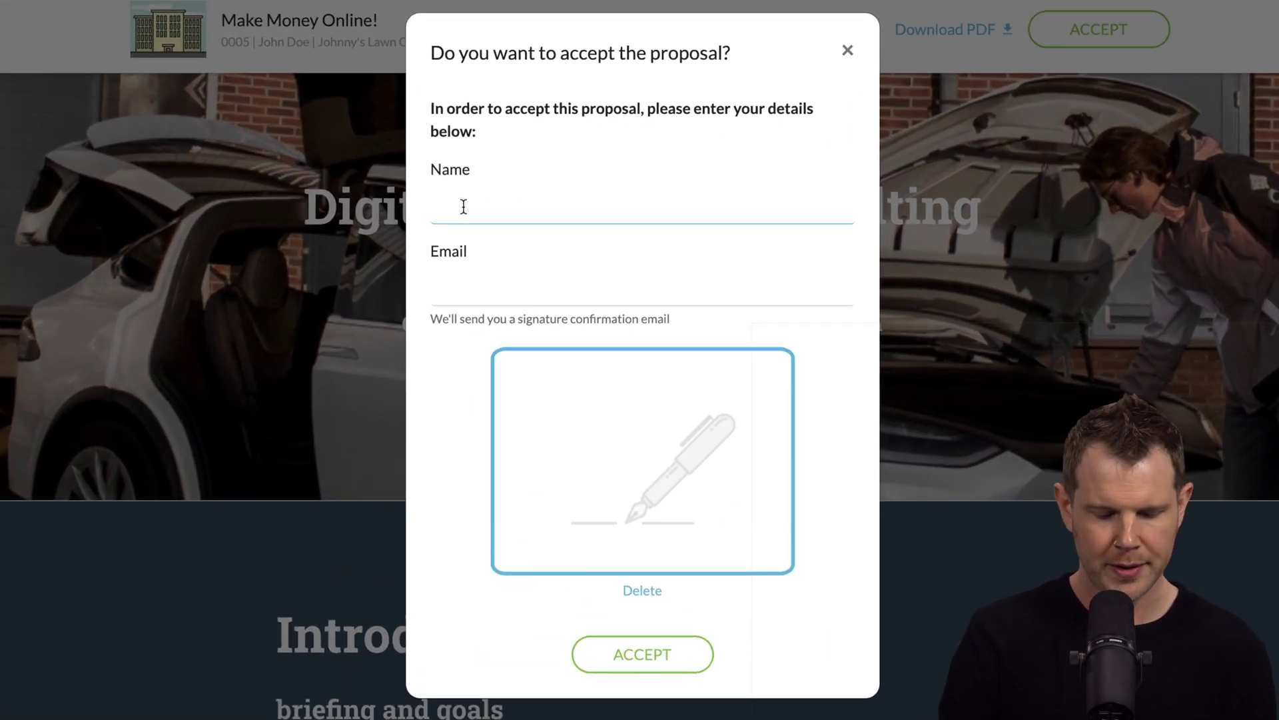
pyautogui.write('Dave')
pyautogui.press('Tab')
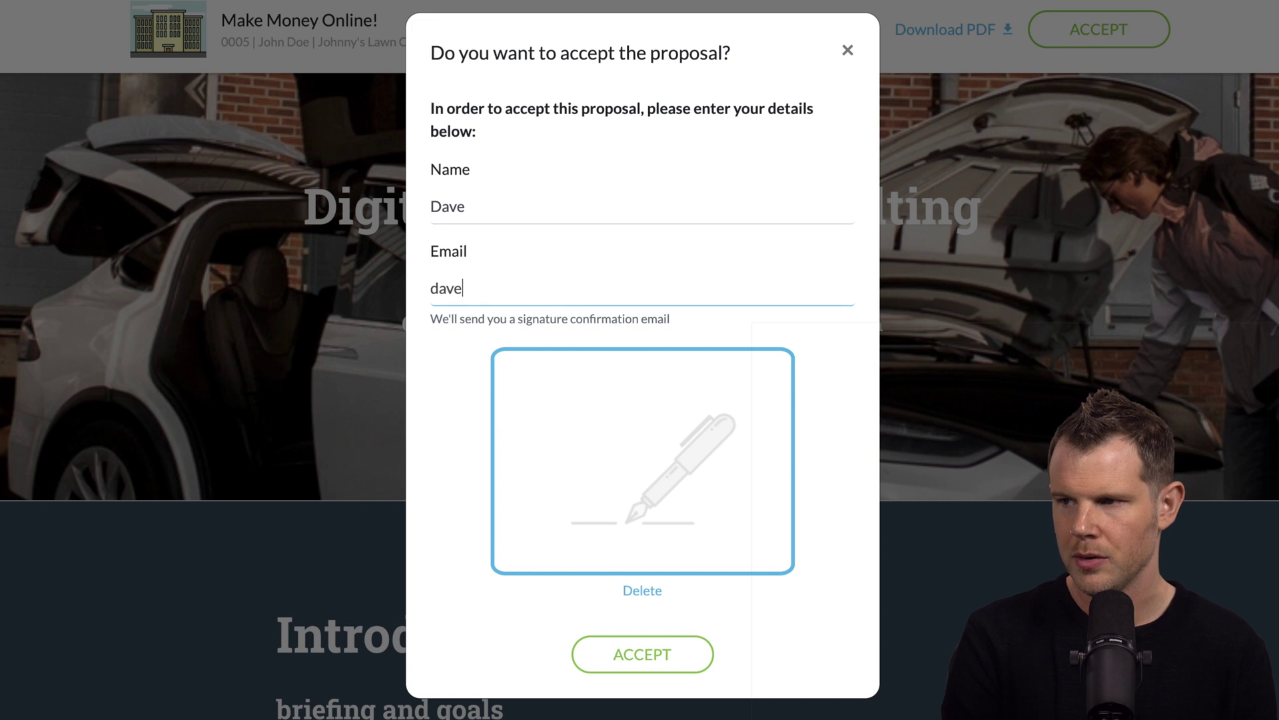
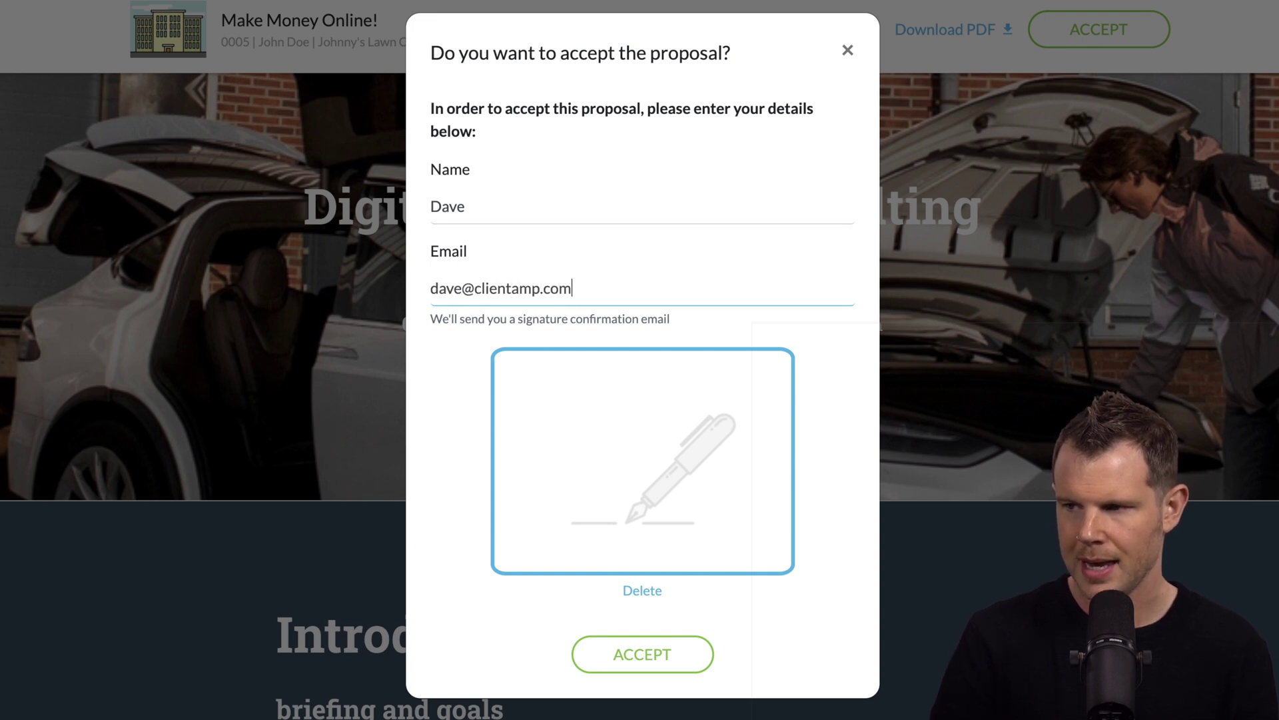
pyautogui.moveTo(538, 410)
pyautogui.mouseDown()
pyautogui.moveTo(537, 485)
pyautogui.moveTo(666, 466)
pyautogui.mouseUp()
pyautogui.moveTo(660, 370); pyautogui.dragTo(676, 493)
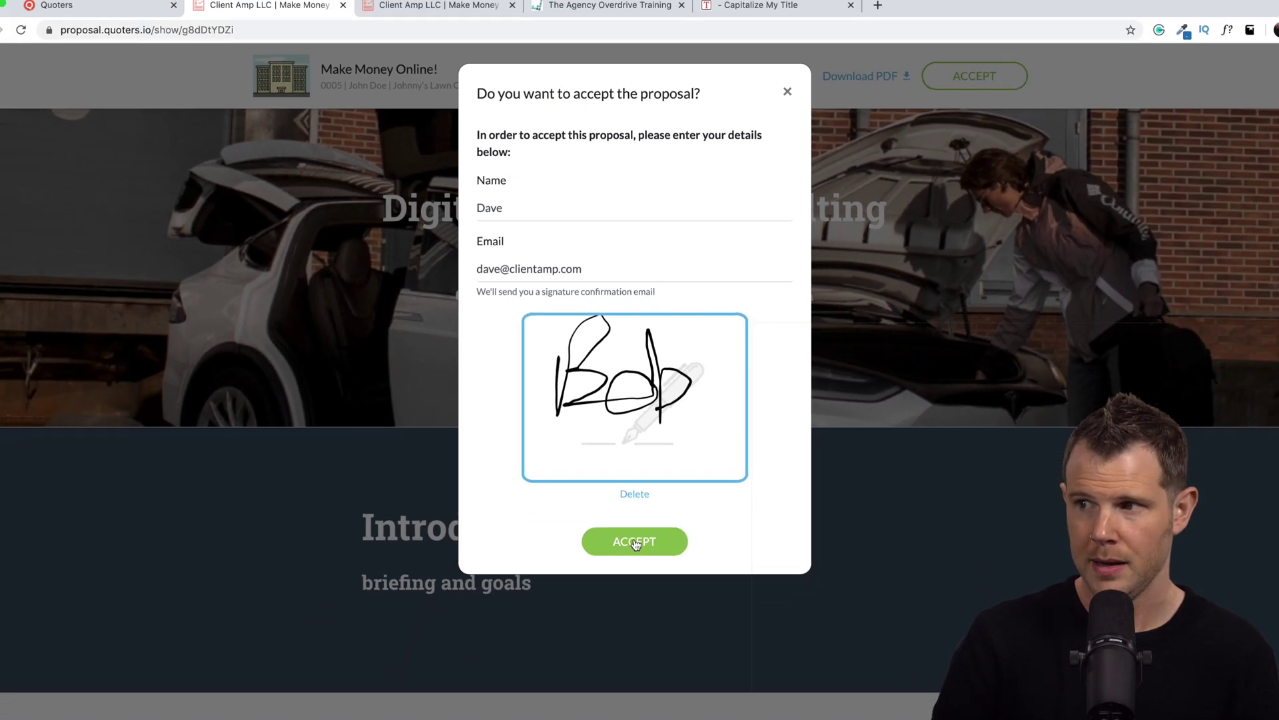
pyautogui.click(642, 654)
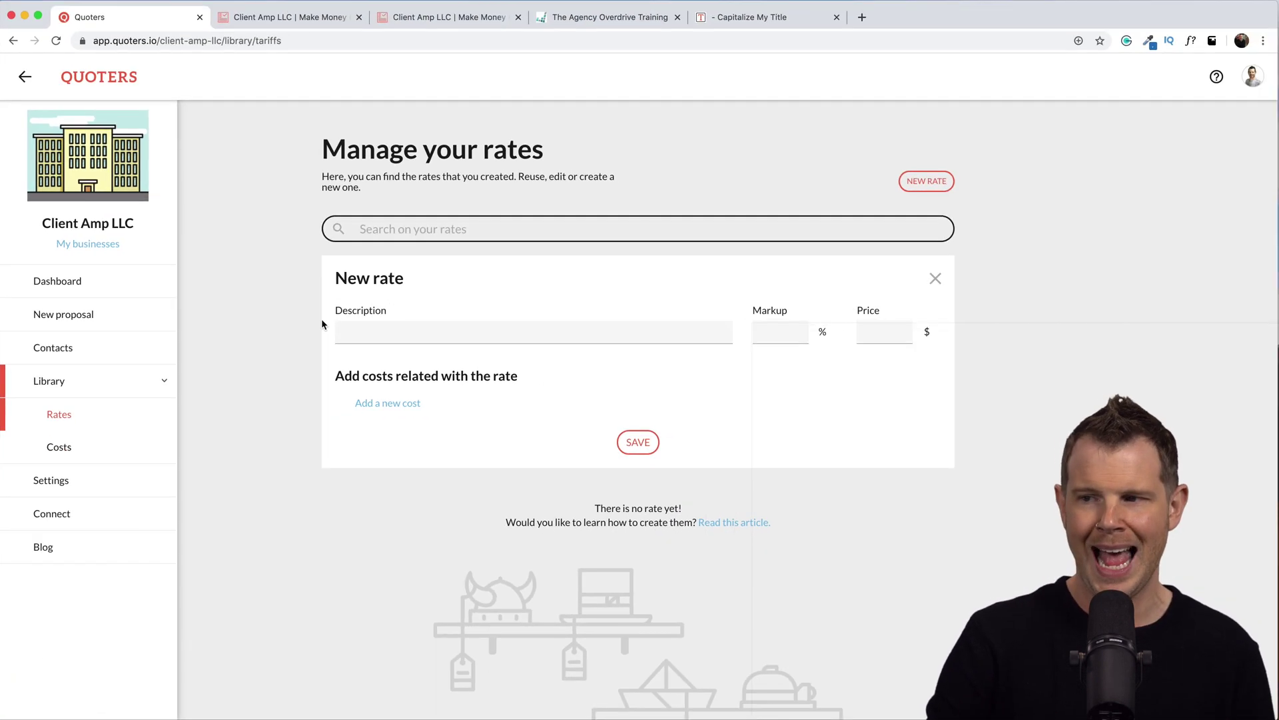
# Start a new rate's description and open the Choose a cost list of saved costs.
pyautogui.click(459, 372)
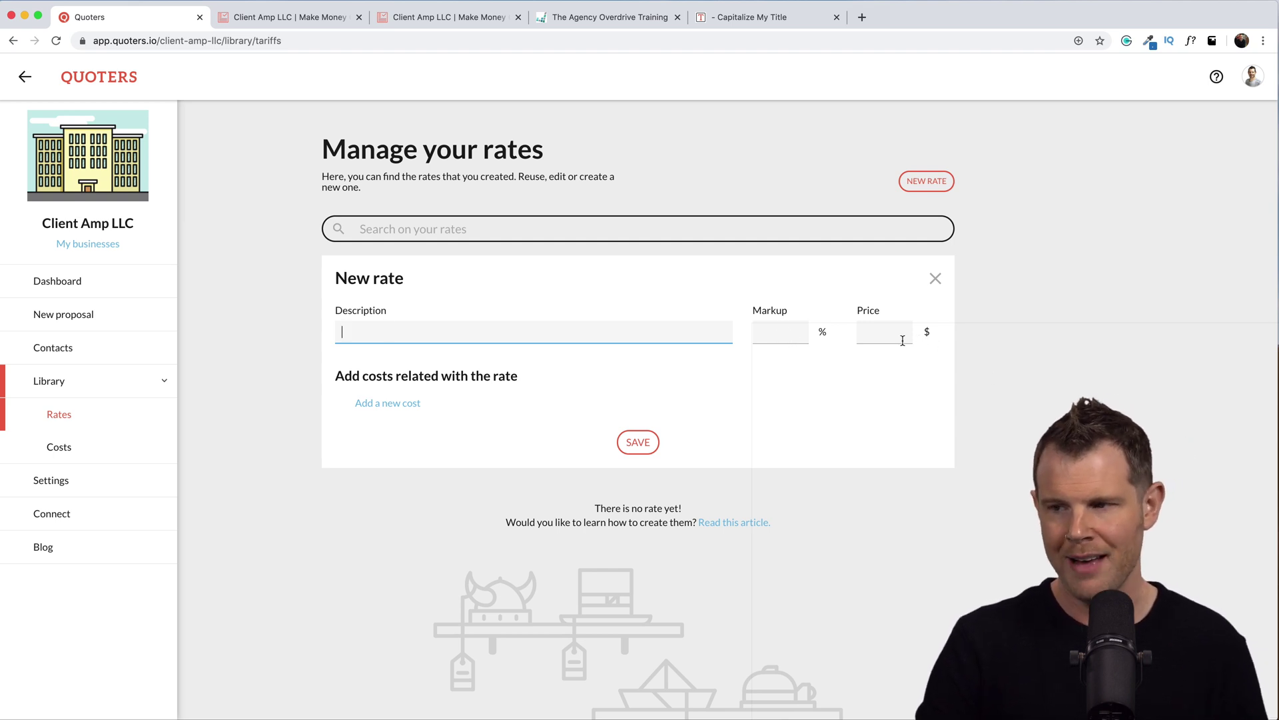
pyautogui.click(388, 404)
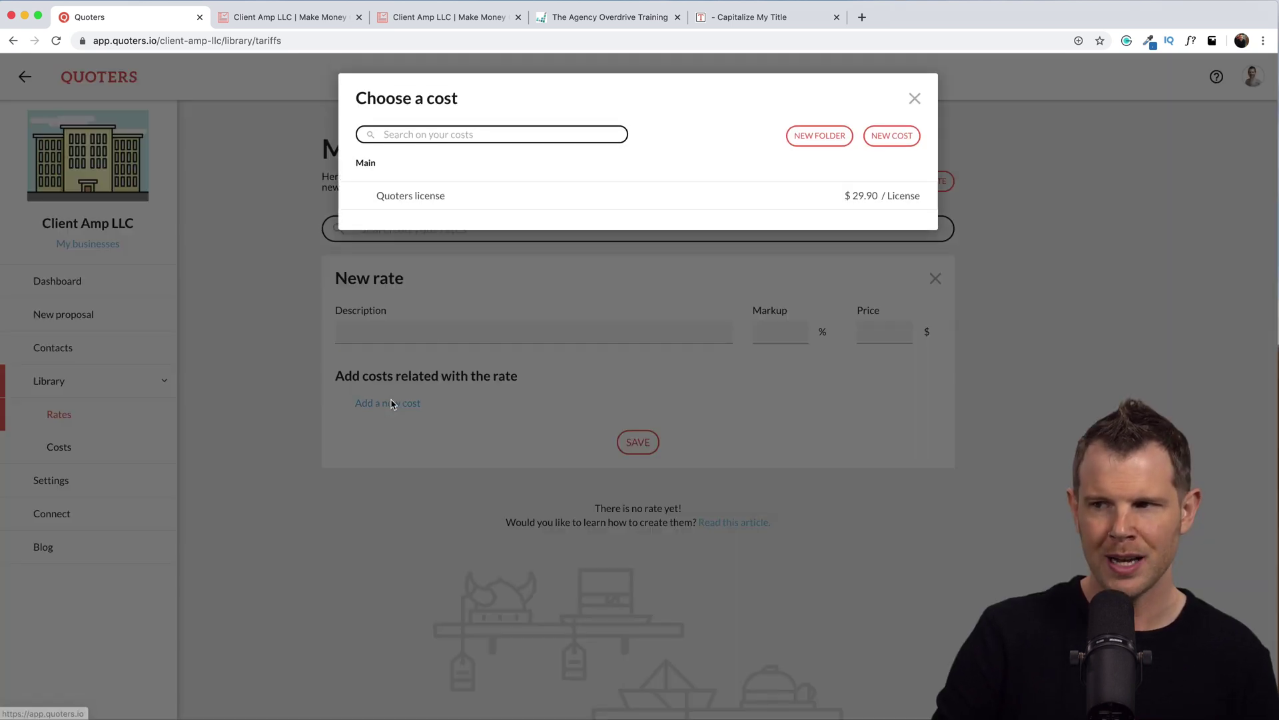